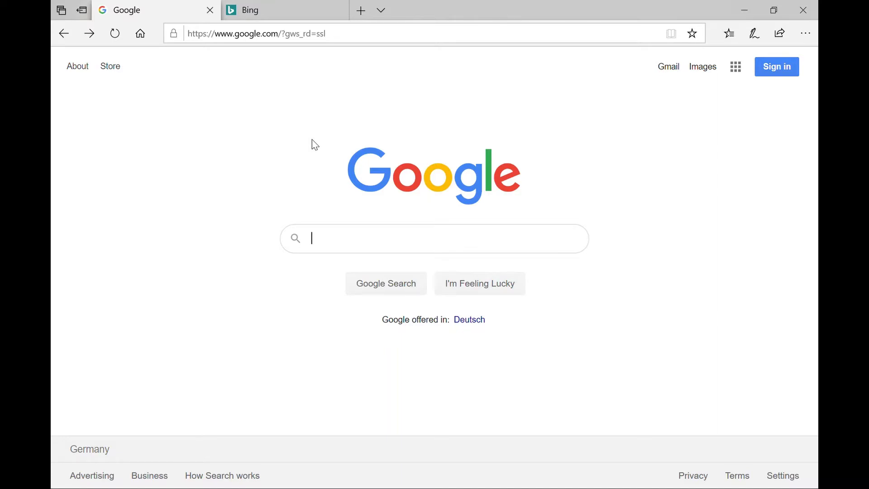
# Step: Search Google for 'beats wireless headphones' using the autocomplete suggestion
pyautogui.click(289, 10)
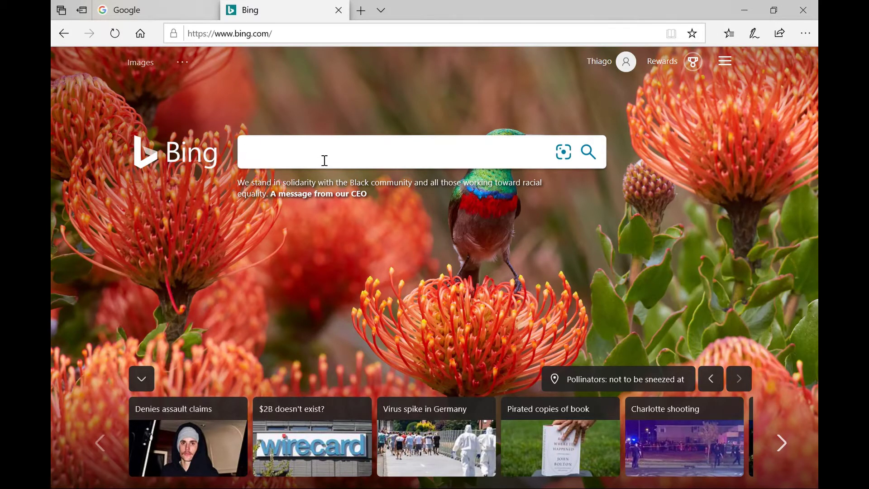
pyautogui.click(148, 11)
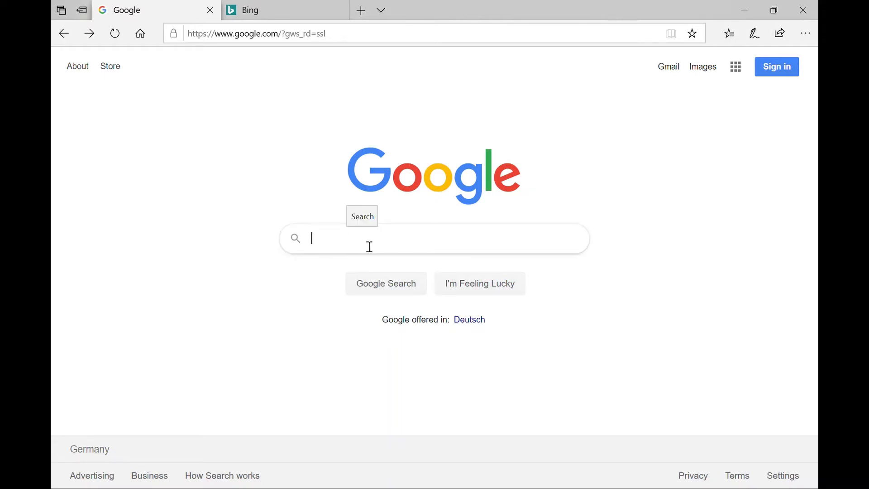
pyautogui.write('beats')
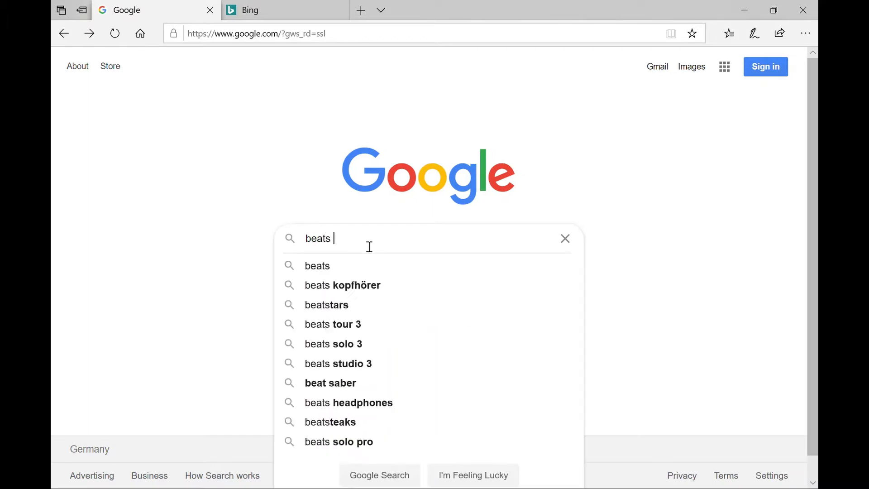
pyautogui.write(' wirele')
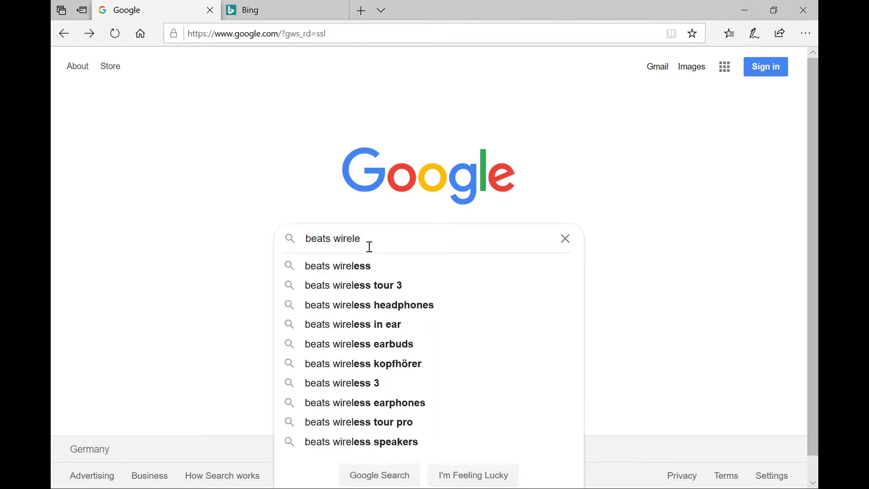
pyautogui.write('ss he')
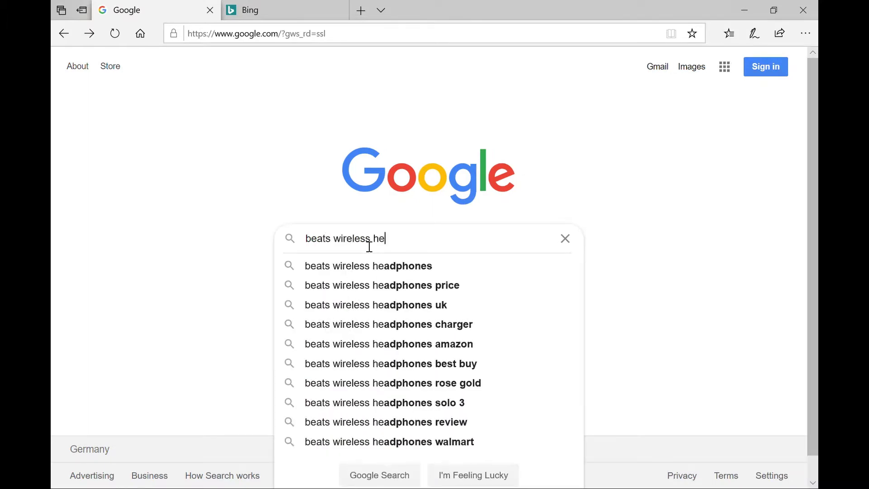
pyautogui.press('Down')
pyautogui.press('Return')
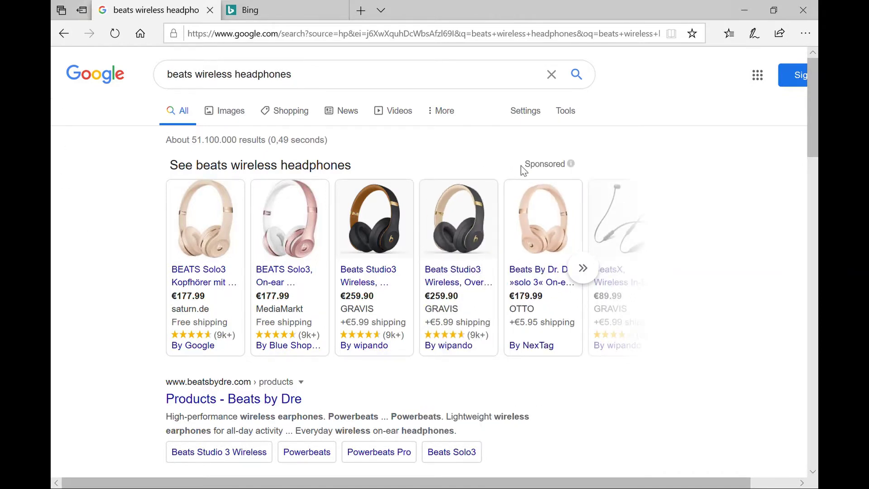
pyautogui.moveTo(526, 168); pyautogui.dragTo(569, 168)
pyautogui.moveTo(333, 81); pyautogui.dragTo(173, 85)
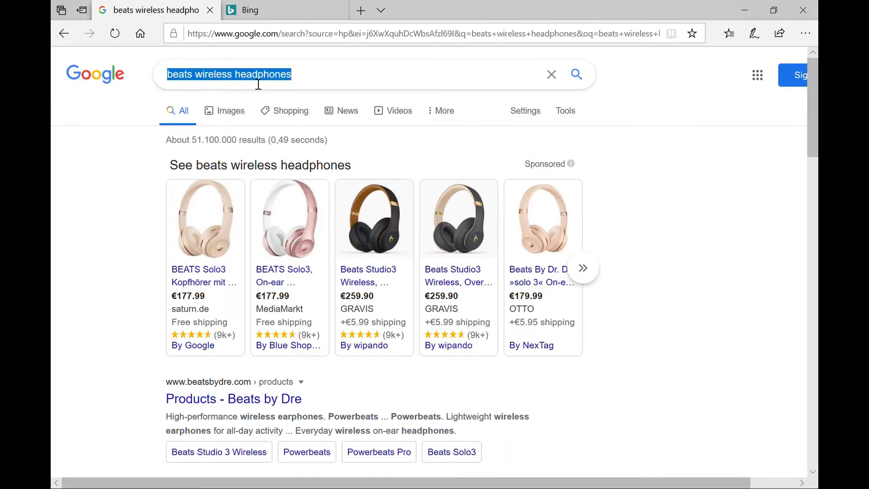
pyautogui.click(320, 85)
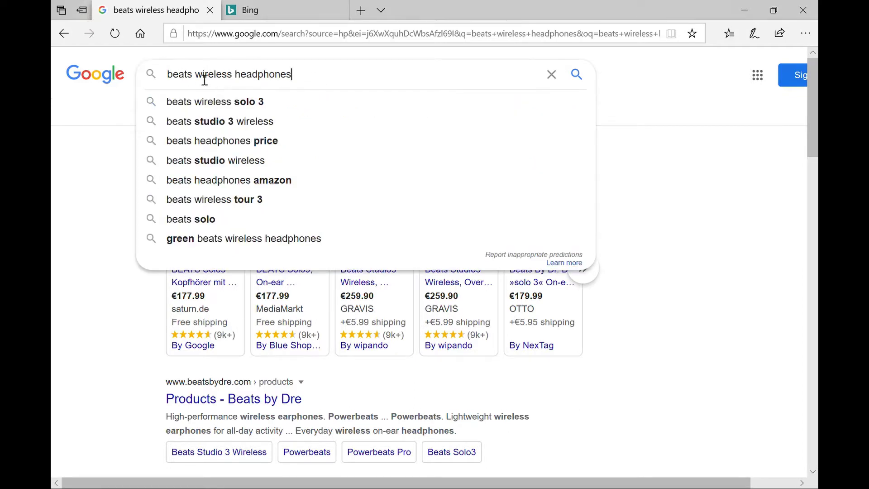
pyautogui.click(107, 175)
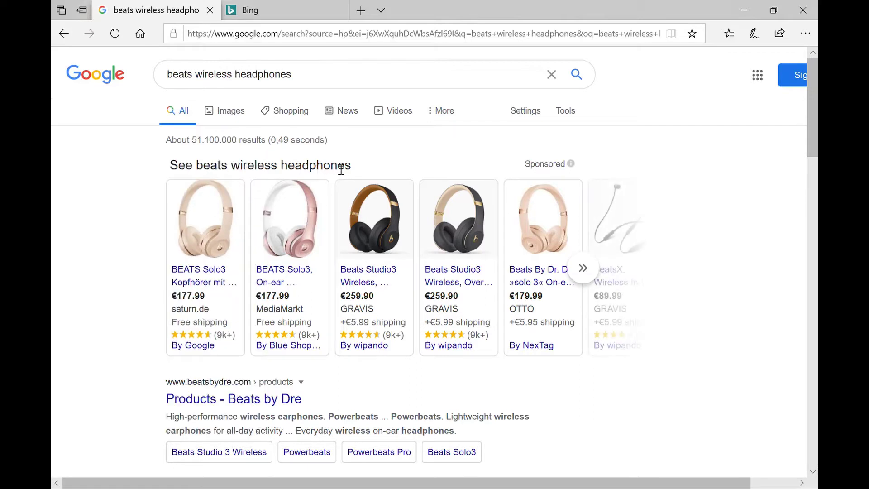
pyautogui.scroll(-4, 126, 257)
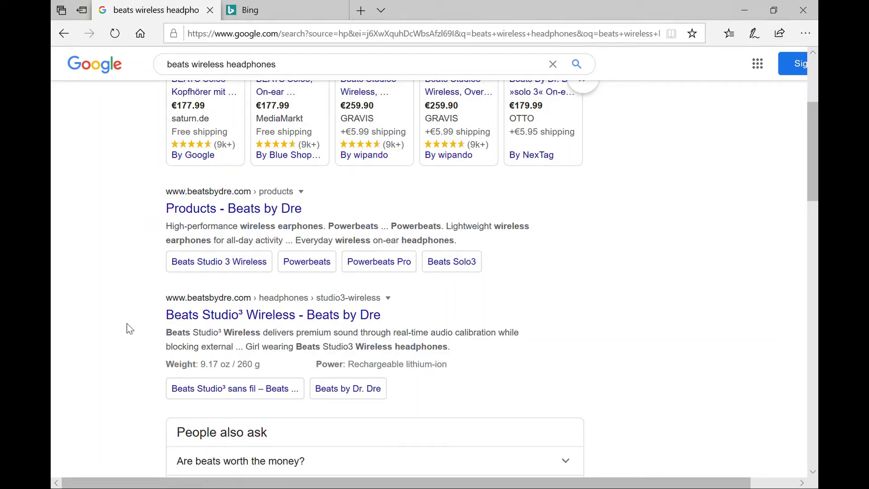
pyautogui.scroll(-3, 127, 323)
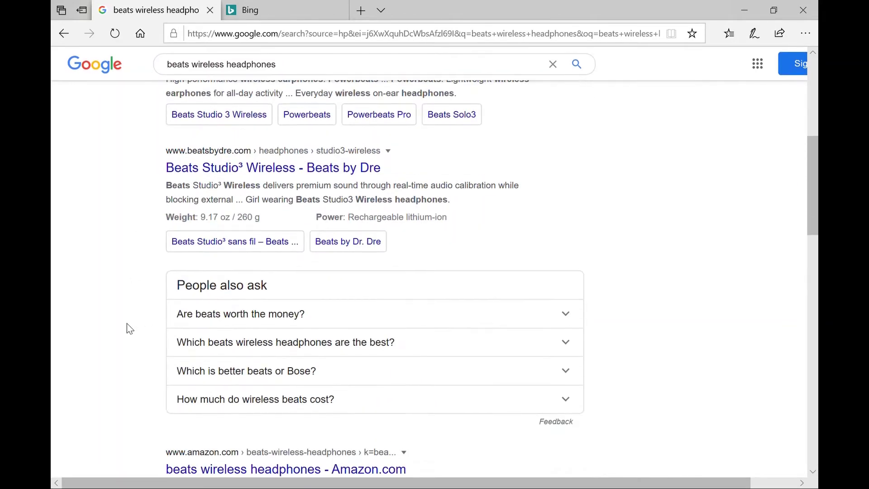
pyautogui.scroll(-3, 129, 252)
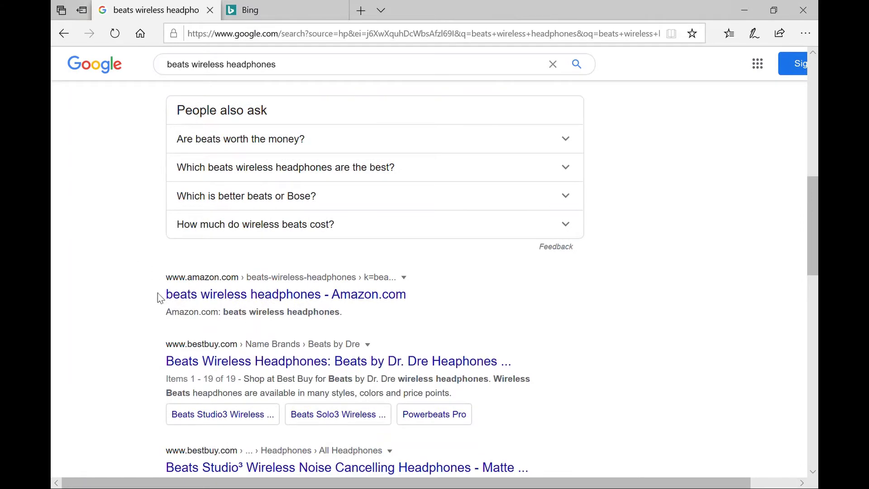
pyautogui.scroll(-3, 166, 366)
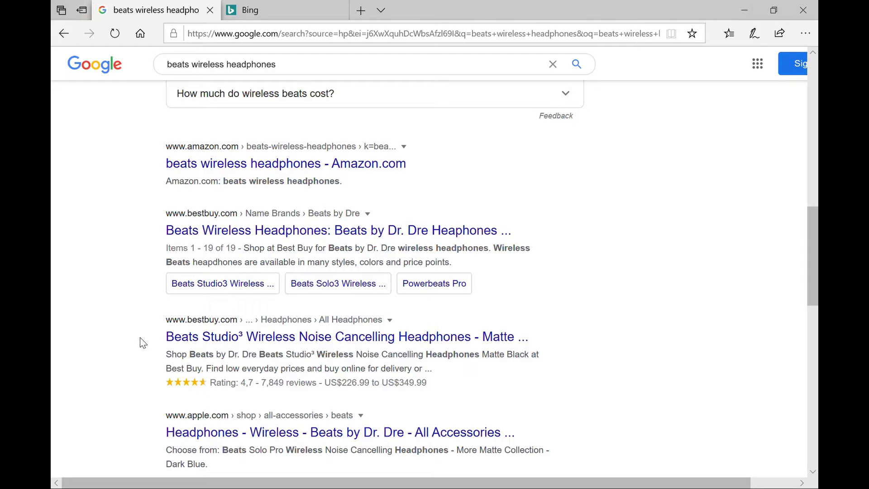
pyautogui.scroll(2, 140, 337)
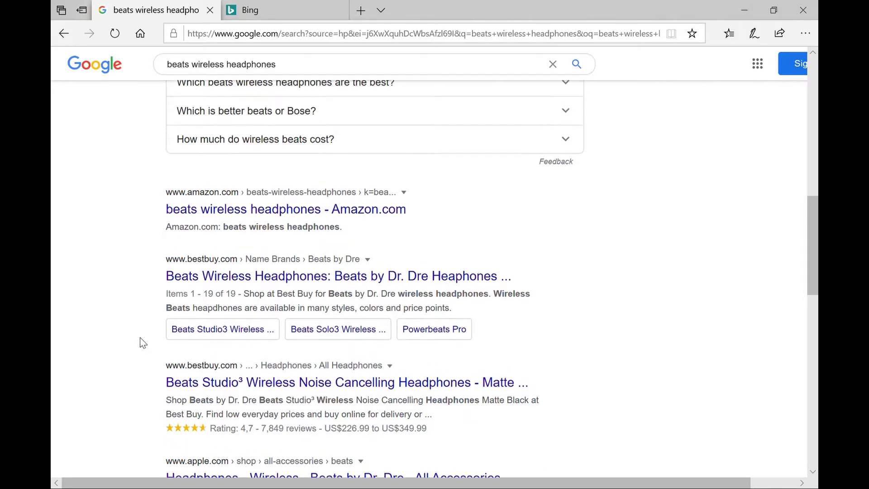
pyautogui.scroll(5, 140, 337)
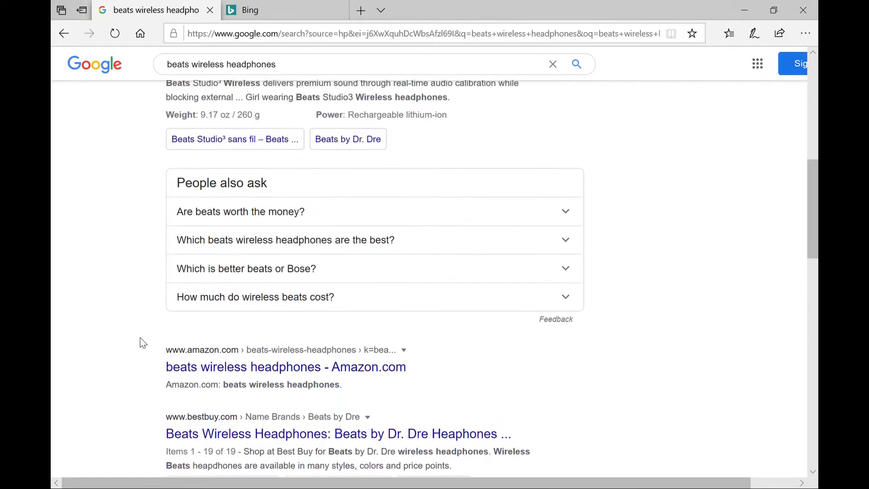
pyautogui.scroll(4, 140, 337)
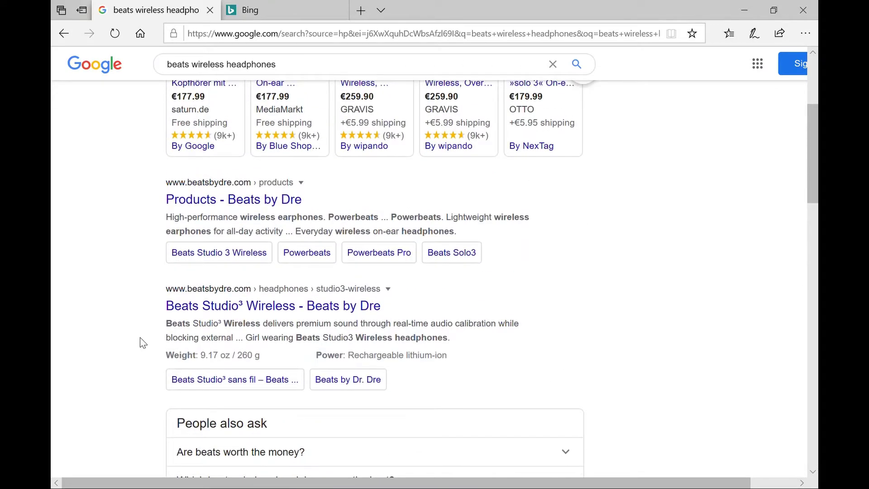
pyautogui.scroll(1, 140, 337)
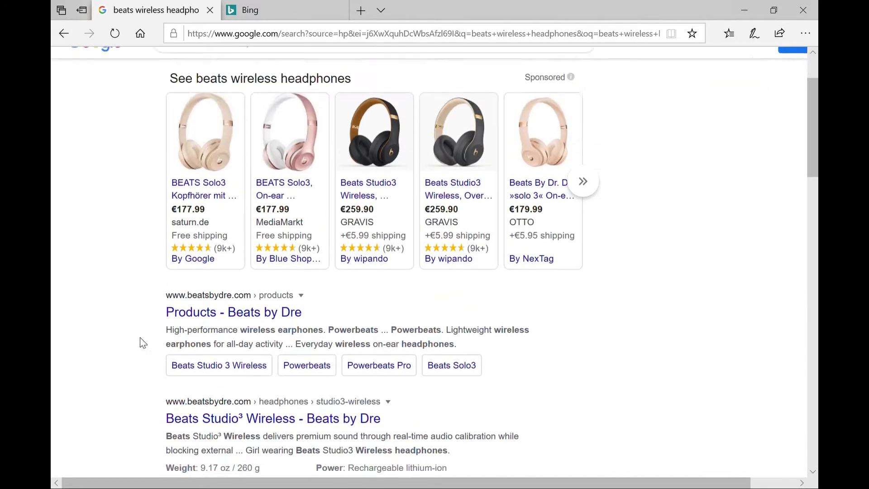
pyautogui.scroll(-5, 140, 338)
pyautogui.scroll(-12, 141, 342)
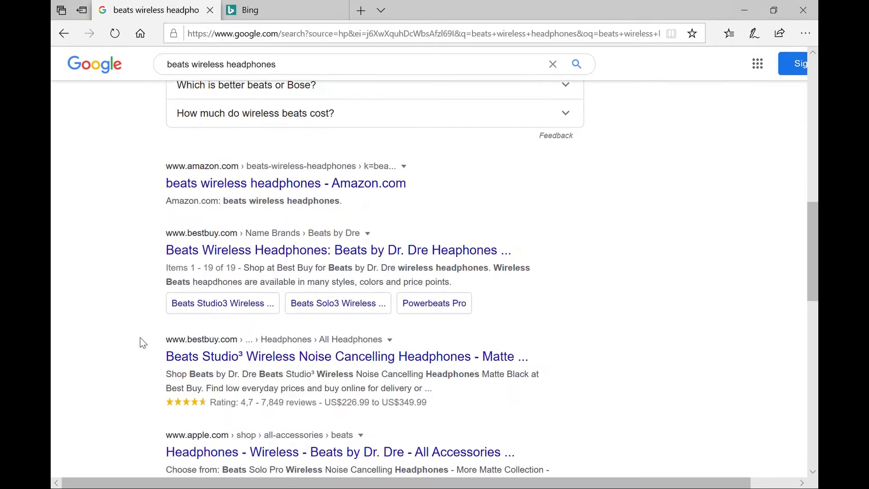
pyautogui.scroll(-6, 140, 338)
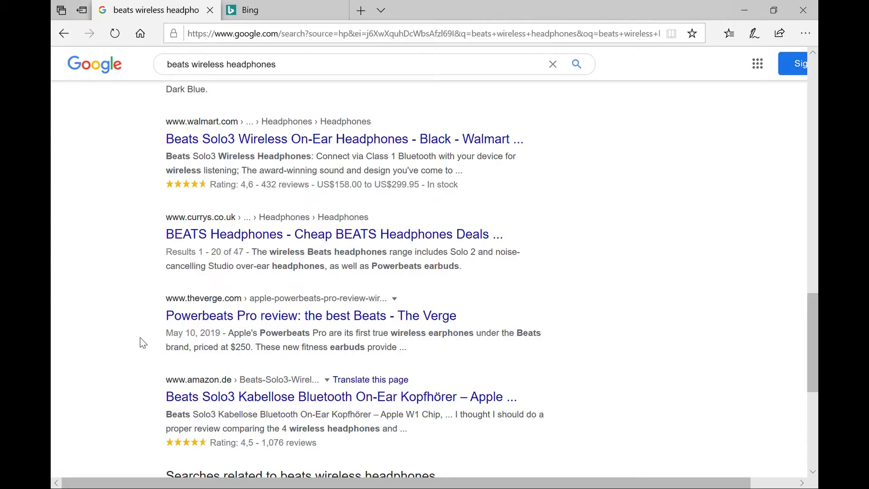
pyautogui.scroll(-2, 140, 338)
pyautogui.scroll(1, 140, 338)
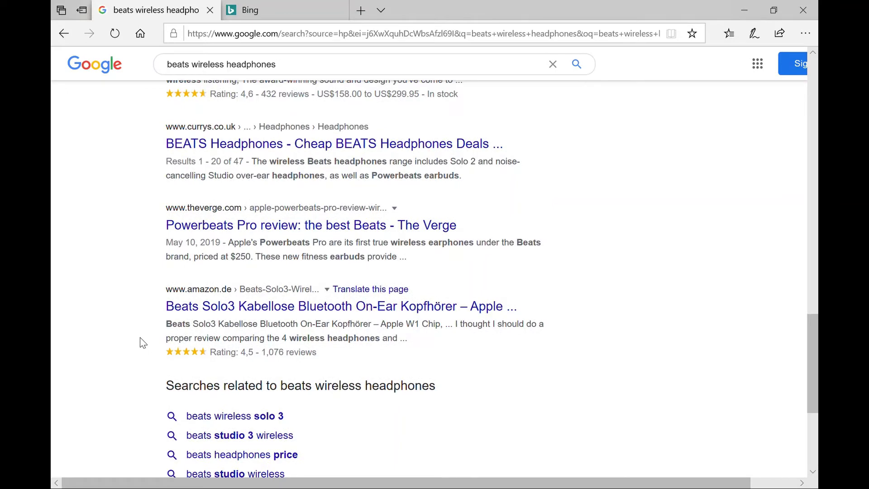
pyautogui.scroll(3, 140, 338)
pyautogui.scroll(-2, 140, 337)
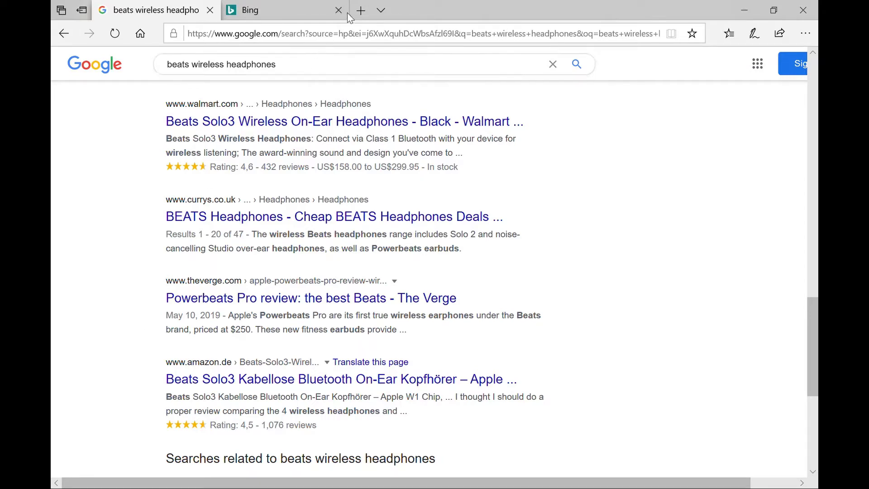
# Step: Load britzzlink.com in a new third browser tab
pyautogui.click(361, 13)
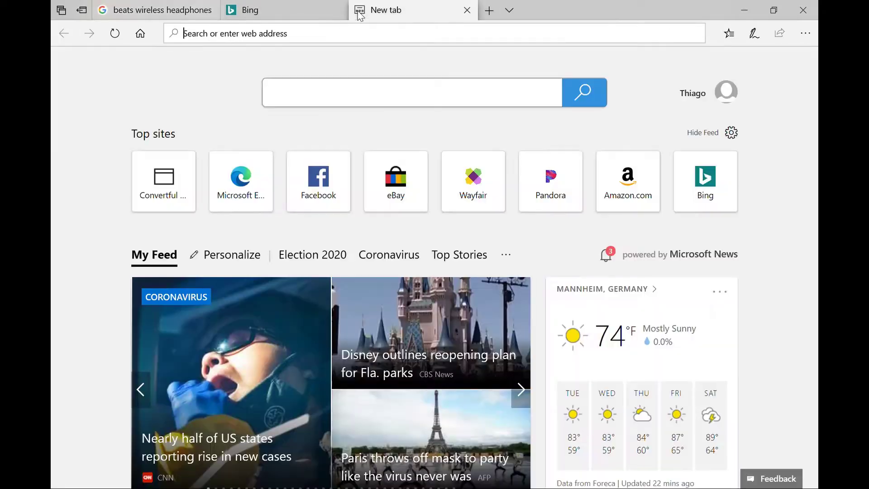
pyautogui.write('britzzlink')
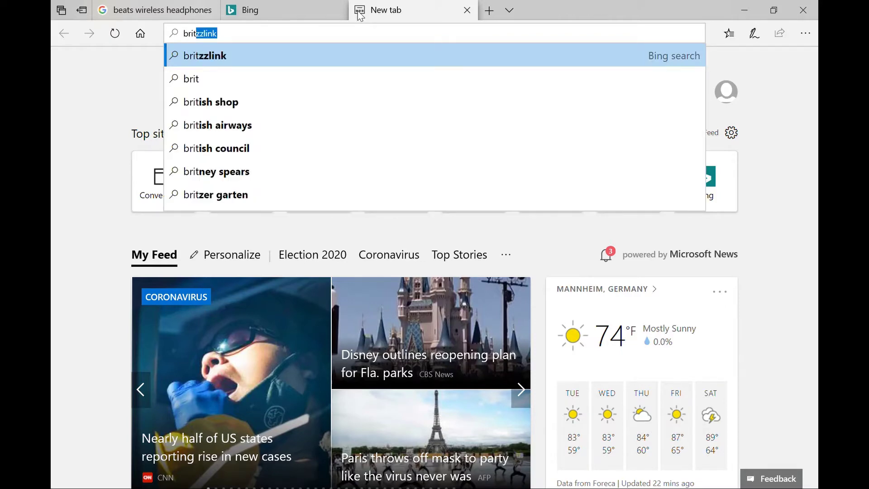
pyautogui.press('End')
pyautogui.write('.com')
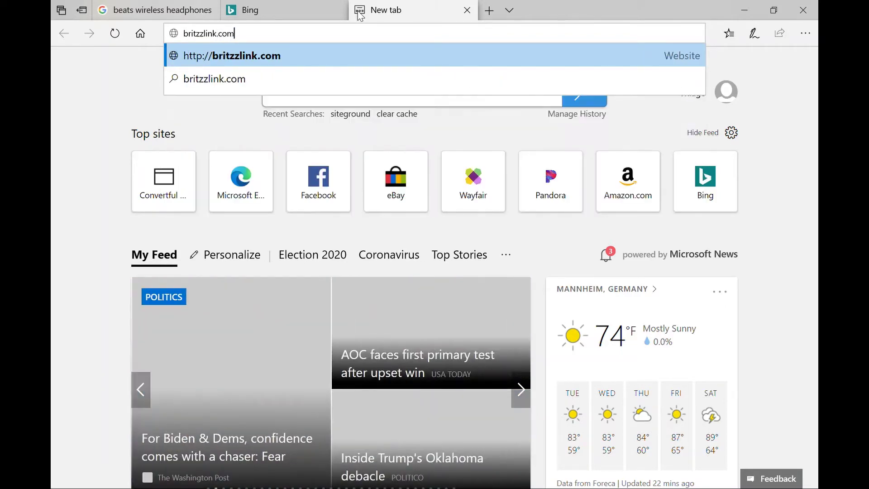
pyautogui.press('Return')
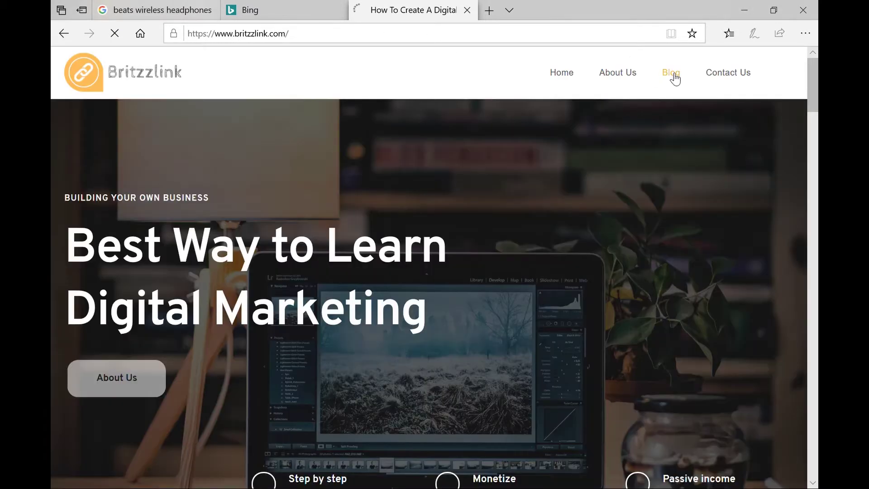
# Step: Open the Britzzlink blog page and browse its list of posts
pyautogui.click(671, 74)
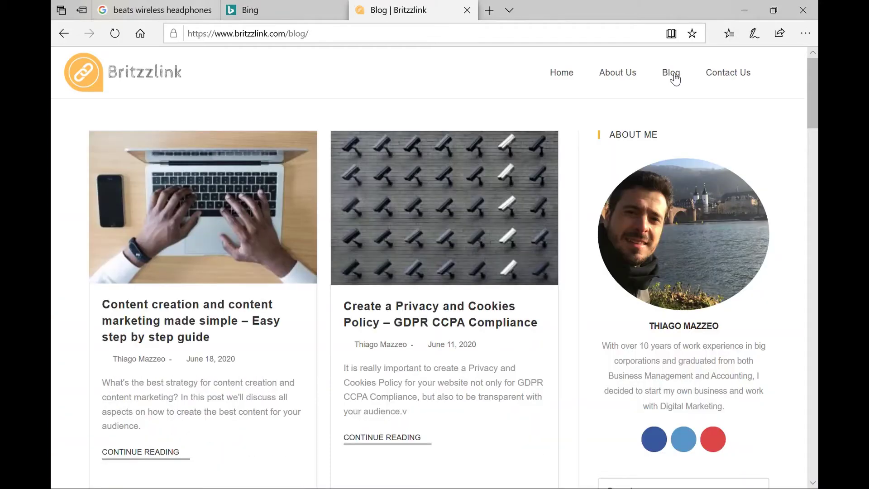
pyautogui.scroll(-10, 516, 283)
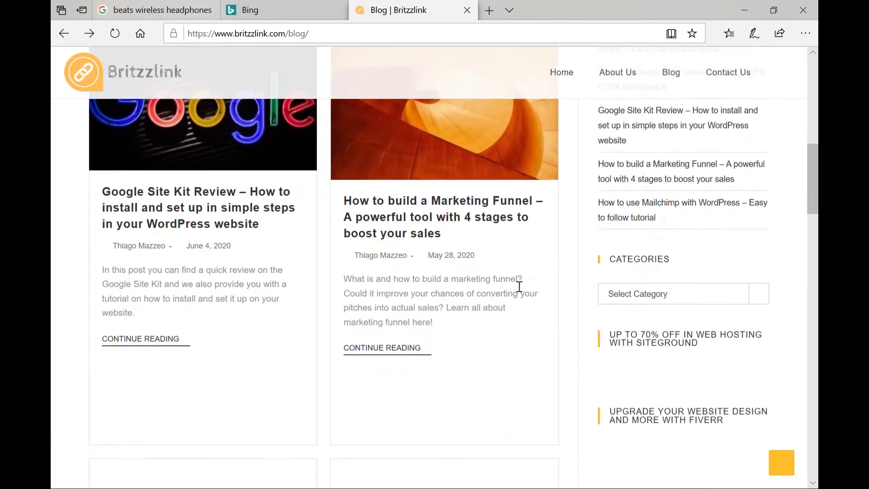
pyautogui.scroll(-15, 519, 286)
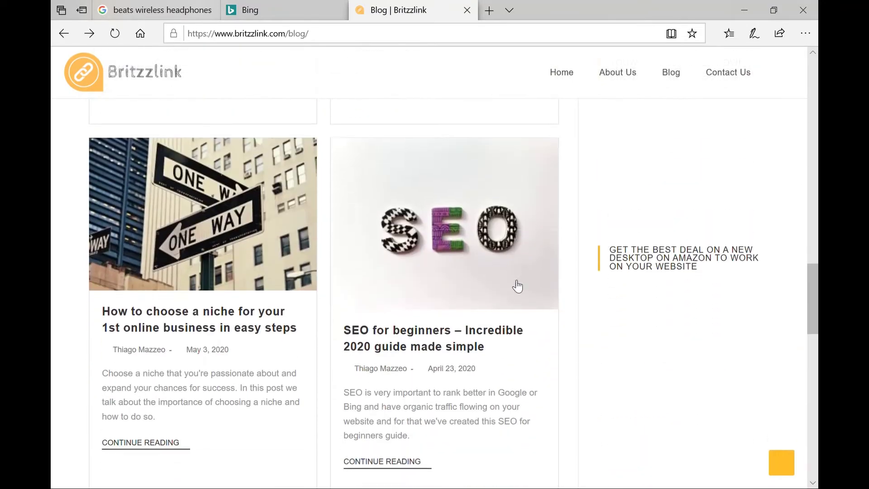
pyautogui.scroll(-7, 422, 339)
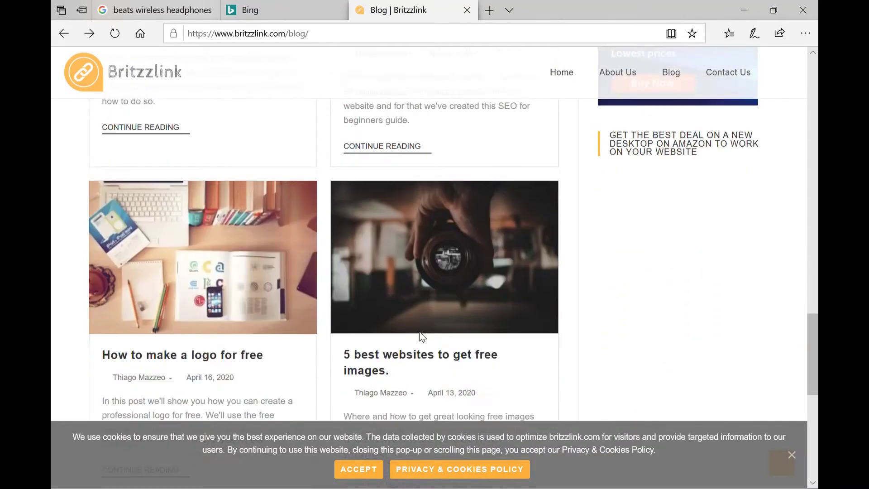
pyautogui.scroll(6, 422, 337)
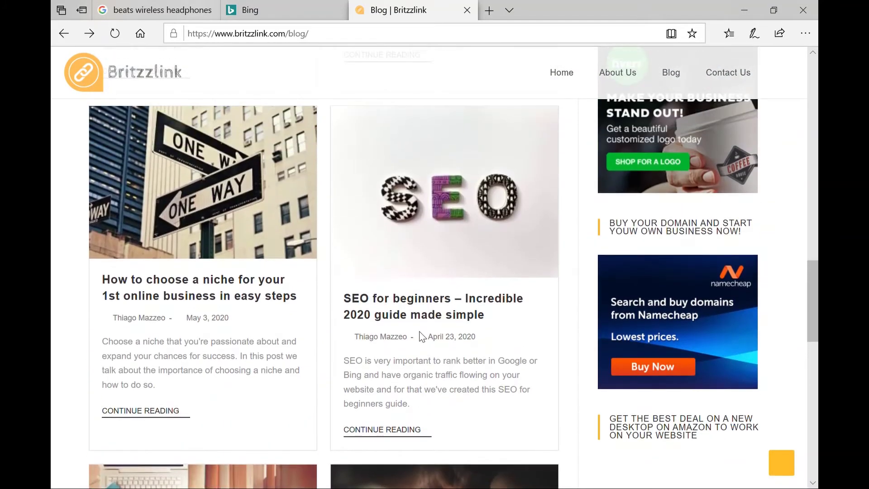
# Step: Read the 'SEO for beginners' article down to 'How to research Keywords', then return to the Google results
pyautogui.click(409, 297)
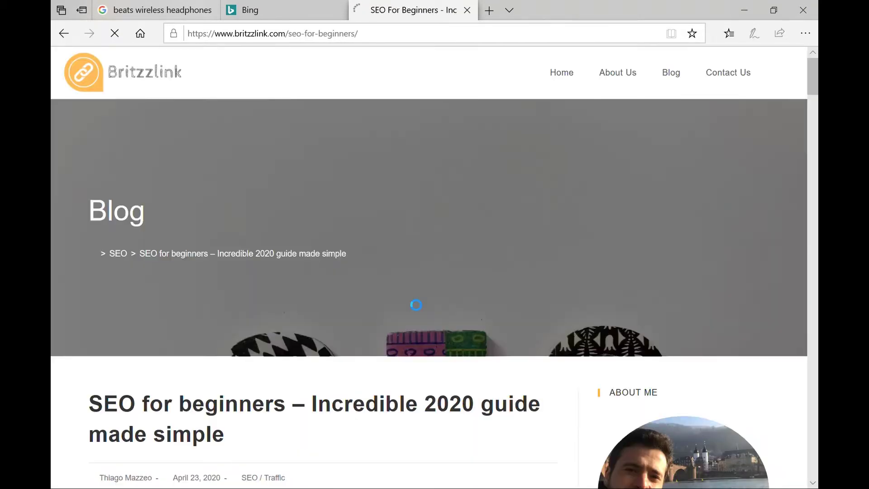
pyautogui.scroll(-4, 416, 304)
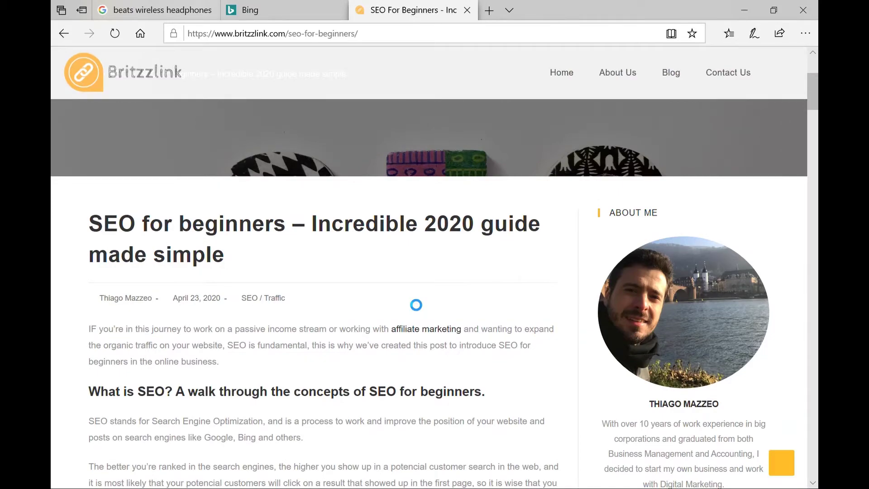
pyautogui.scroll(-8, 416, 305)
pyautogui.scroll(-13, 416, 304)
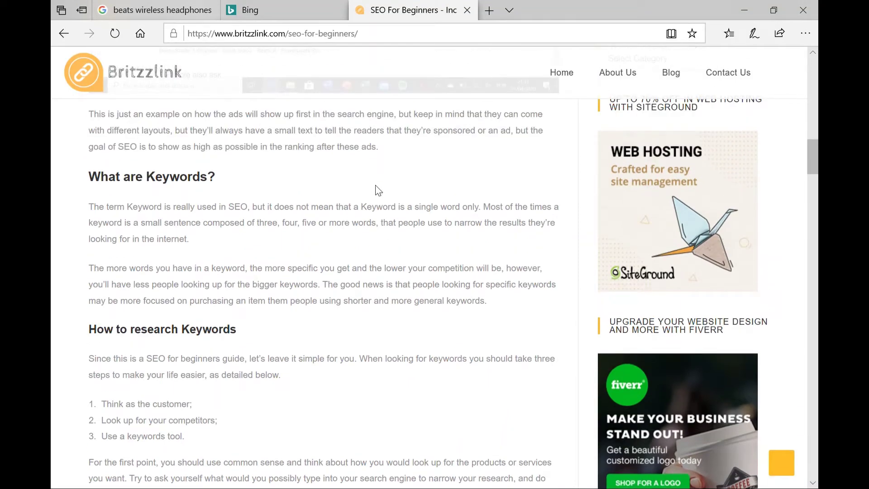
pyautogui.scroll(-4, 306, 327)
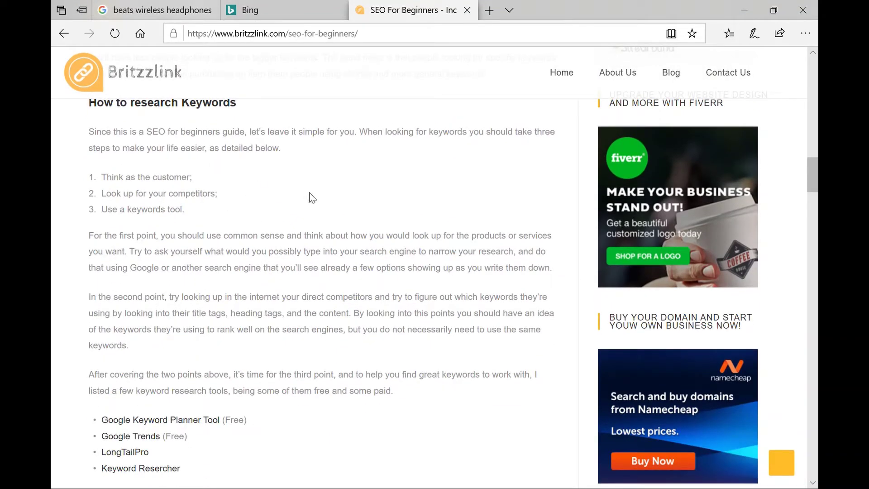
pyautogui.scroll(1, 312, 197)
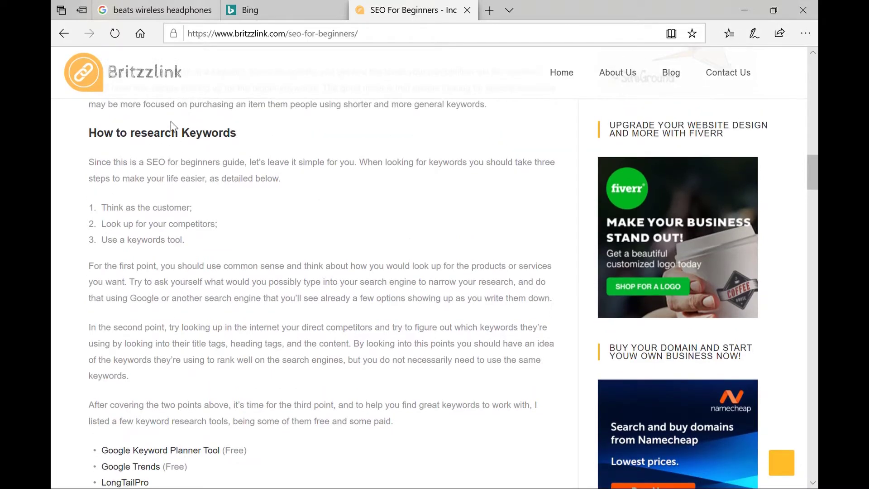
pyautogui.click(161, 10)
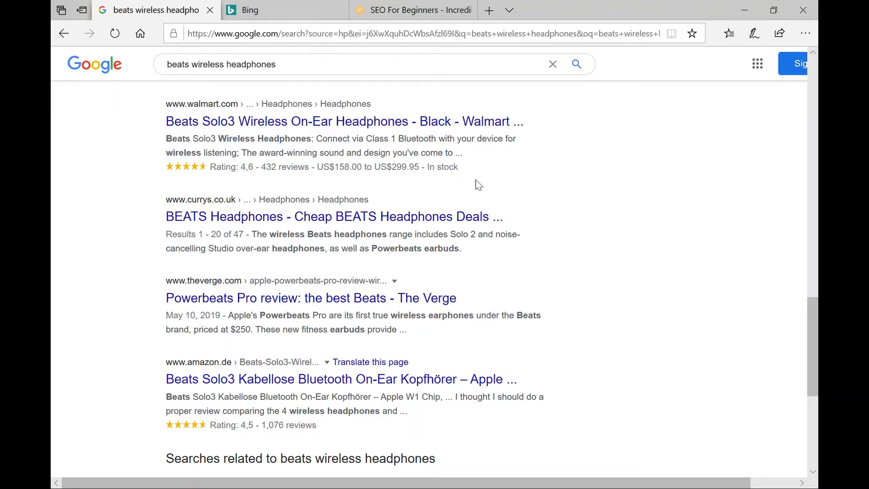
# Step: Bring up and dismiss Google's suggestions for the 'beats wireless headphones' query a few times
pyautogui.scroll(15, 479, 185)
pyautogui.scroll(-1, 478, 185)
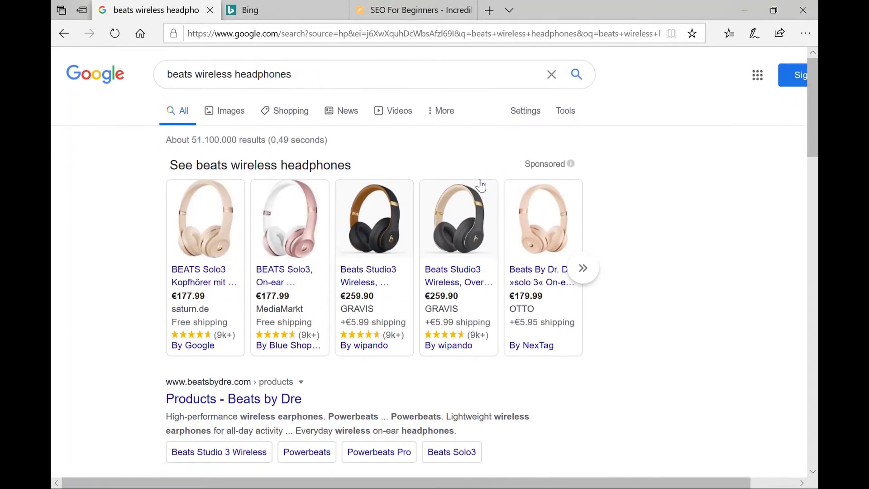
pyautogui.click(356, 86)
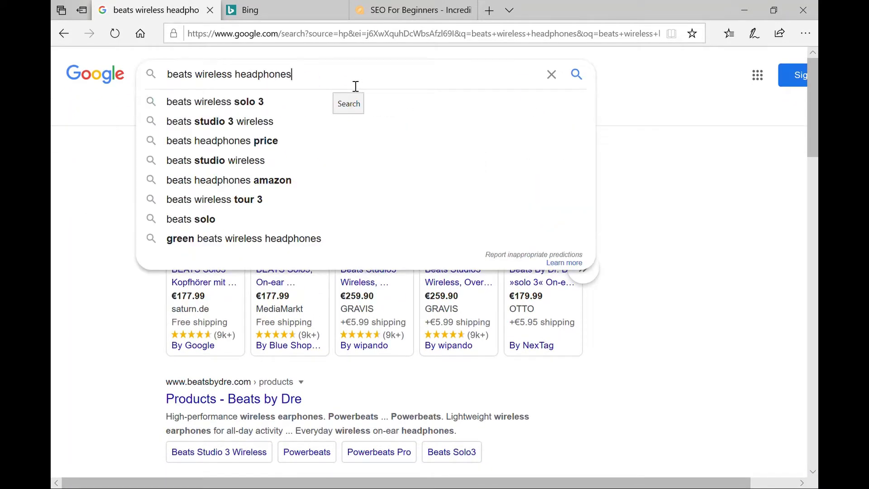
pyautogui.click(729, 300)
pyautogui.moveTo(330, 281)
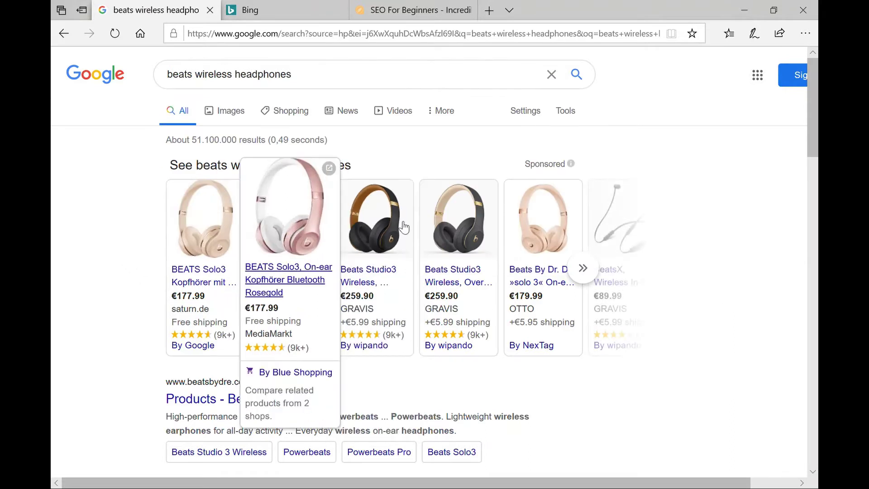
pyautogui.moveTo(451, 260)
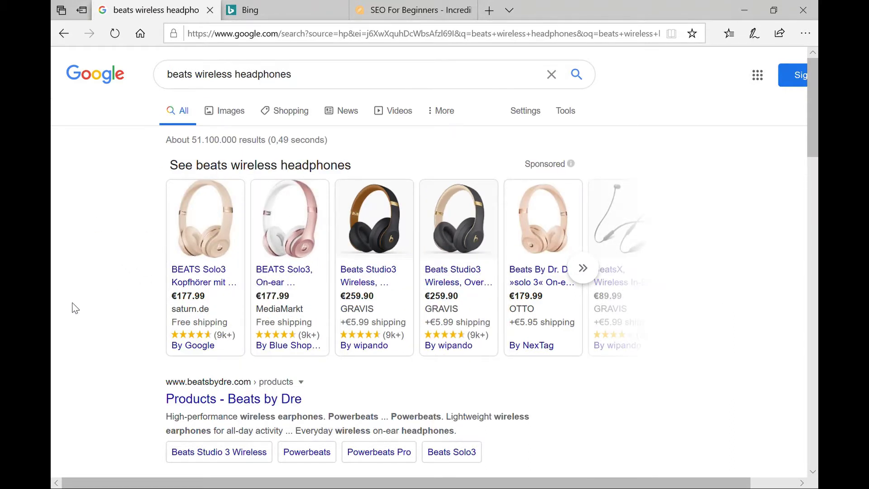
pyautogui.click(312, 78)
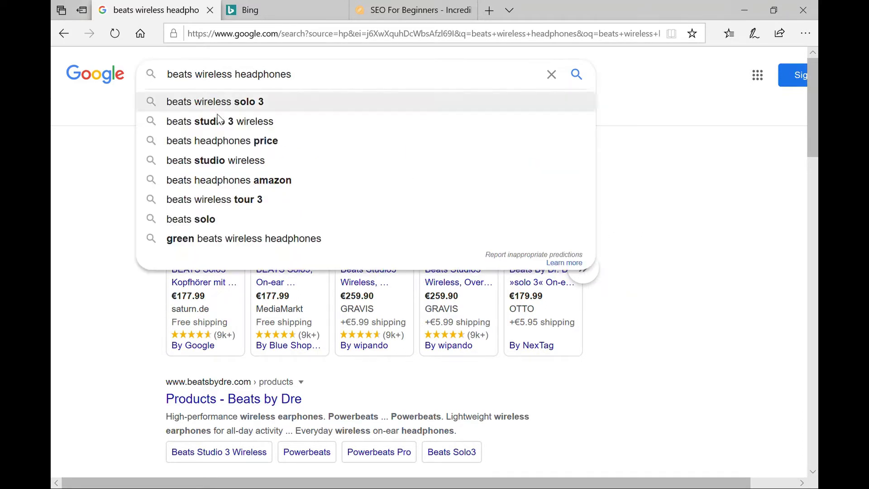
pyautogui.click(99, 181)
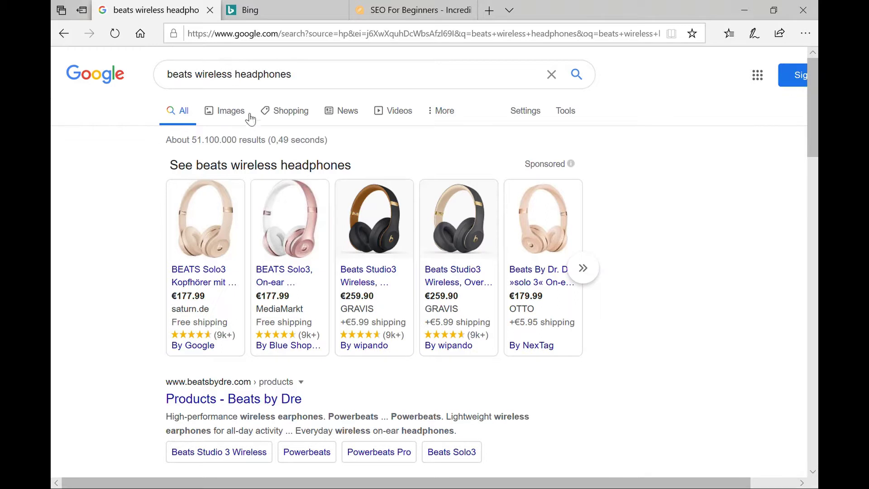
pyautogui.click(175, 83)
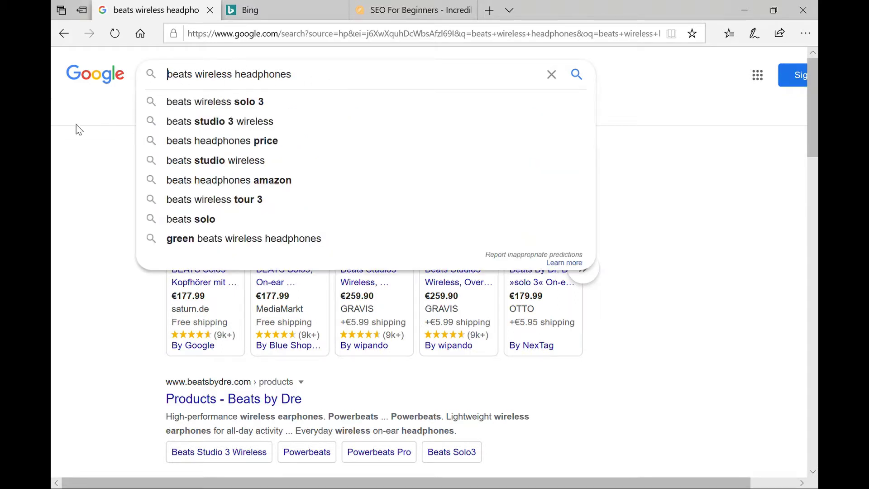
pyautogui.click(112, 198)
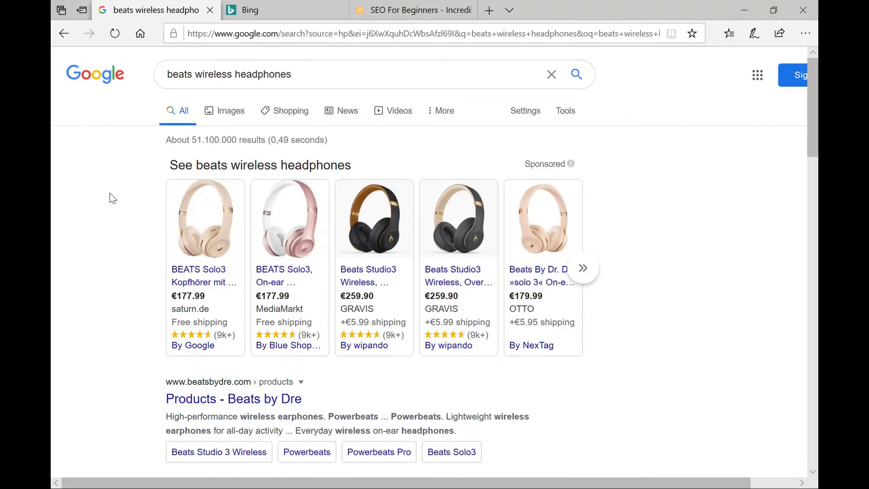
# Step: Prefix the query with 'a', 'b' and 'c' to see suggestions, then return to the SEO article
pyautogui.click(182, 80)
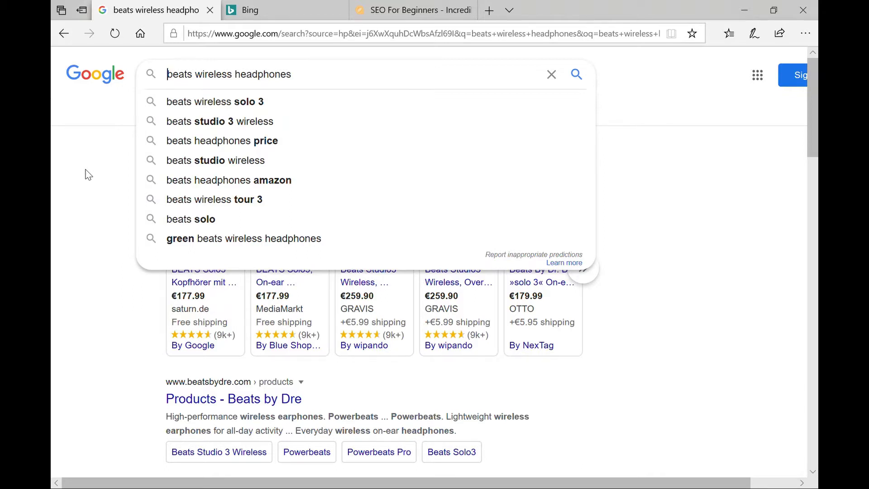
pyautogui.write('a')
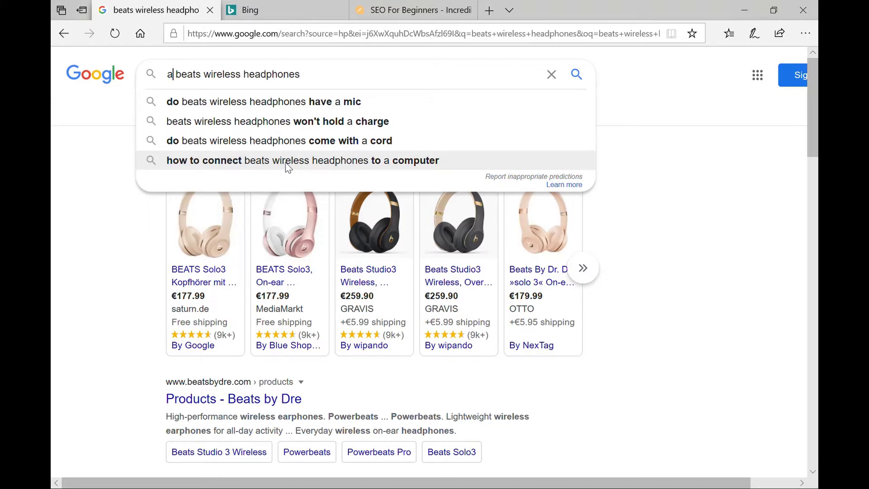
pyautogui.press('BackSpace')
pyautogui.press('BackSpace')
pyautogui.write('b')
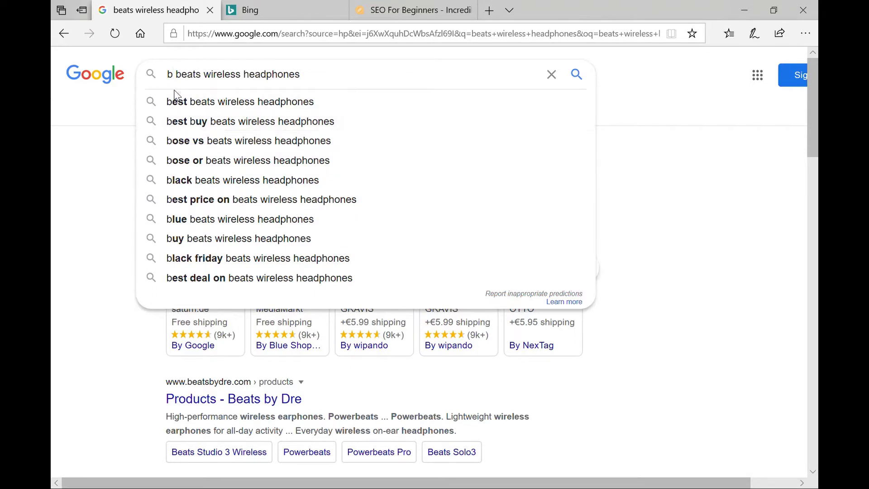
pyautogui.press('BackSpace')
pyautogui.write('c')
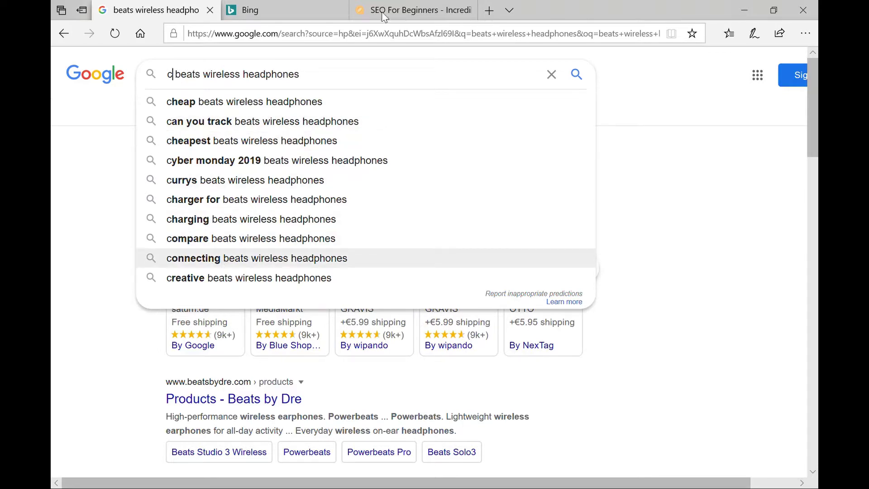
pyautogui.click(397, 10)
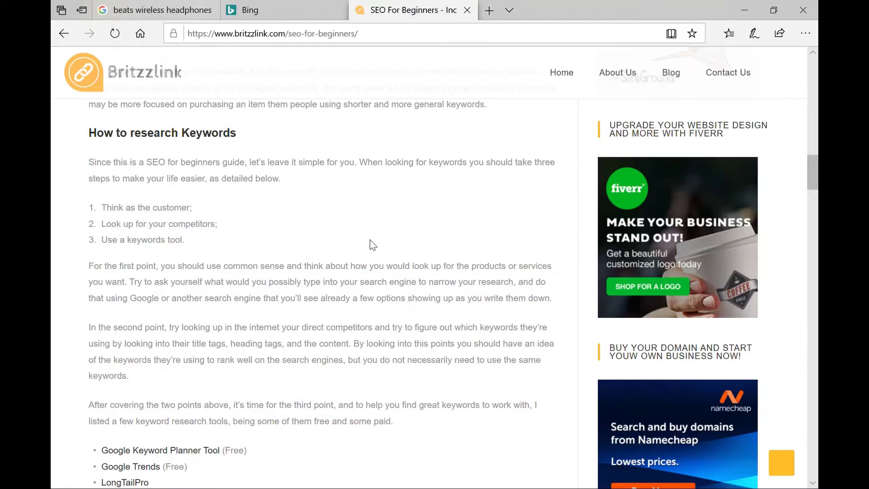
# Step: Open the article's Google Keyword Planner Tool and Google Trends links in new tabs, viewing Keyword Planner
pyautogui.scroll(-2, 370, 240)
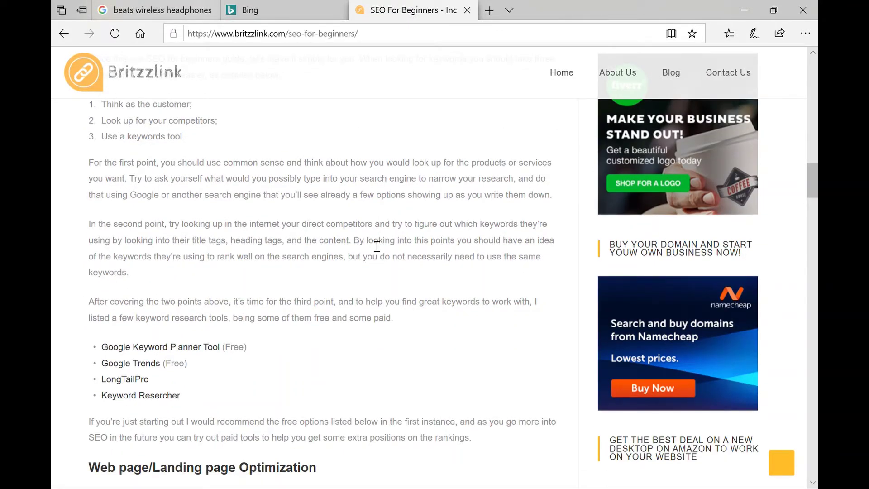
pyautogui.scroll(-2, 324, 253)
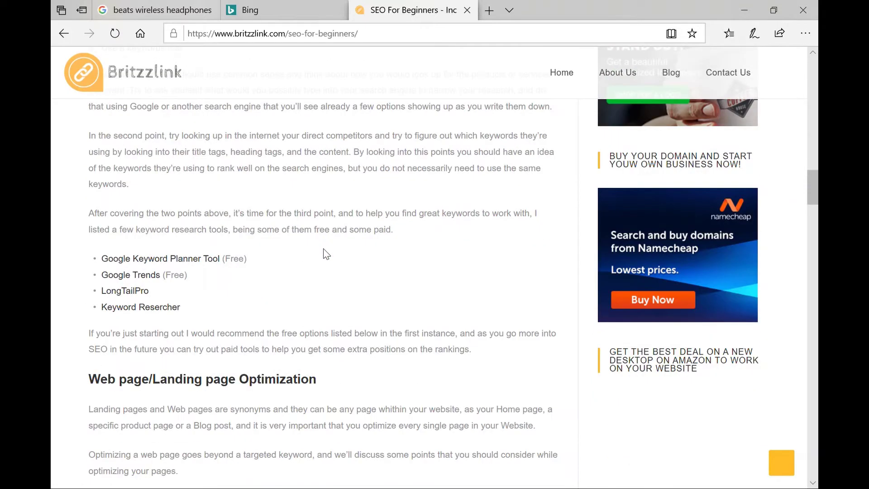
pyautogui.middleClick(186, 261)
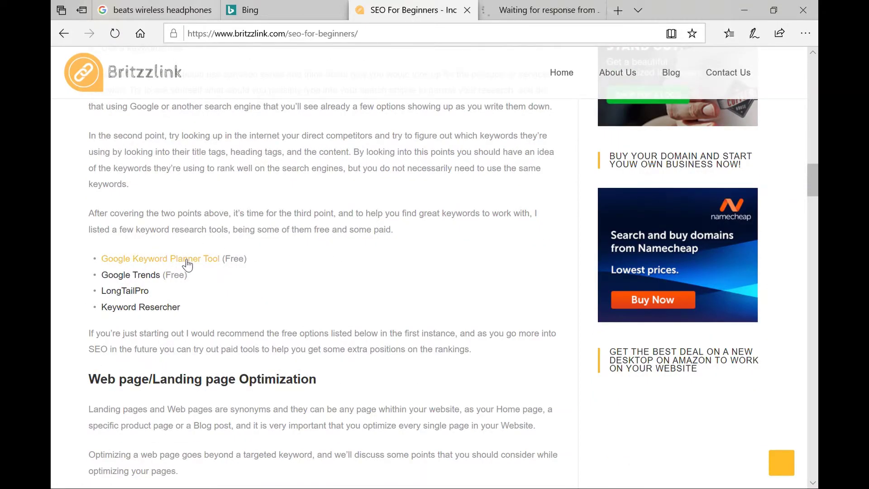
pyautogui.hotkey('ctrl', 'Tab')
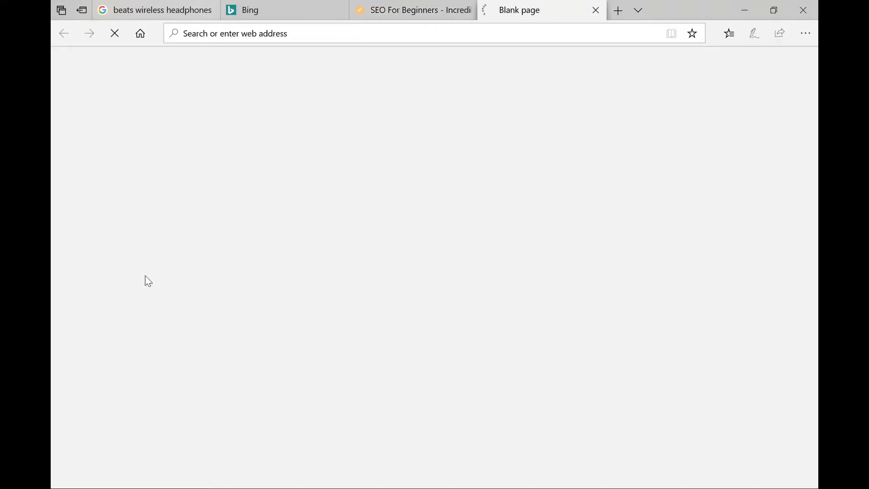
pyautogui.click(406, 10)
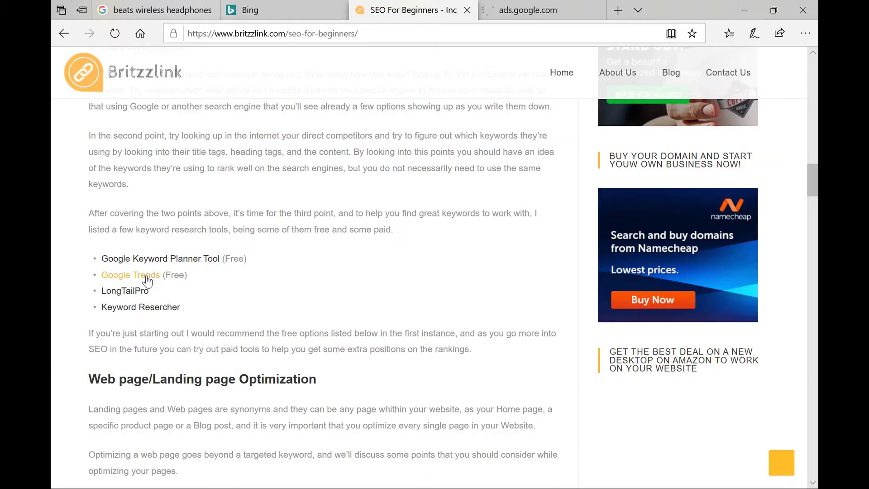
pyautogui.middleClick(147, 279)
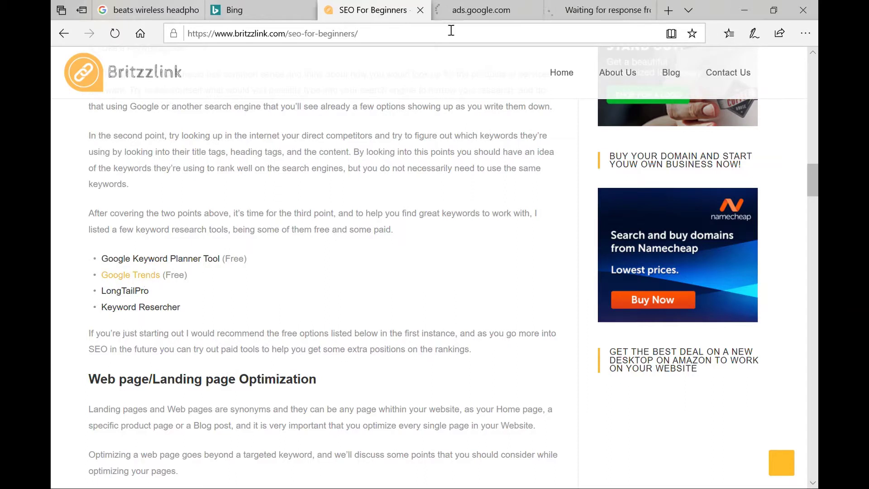
pyautogui.click(483, 10)
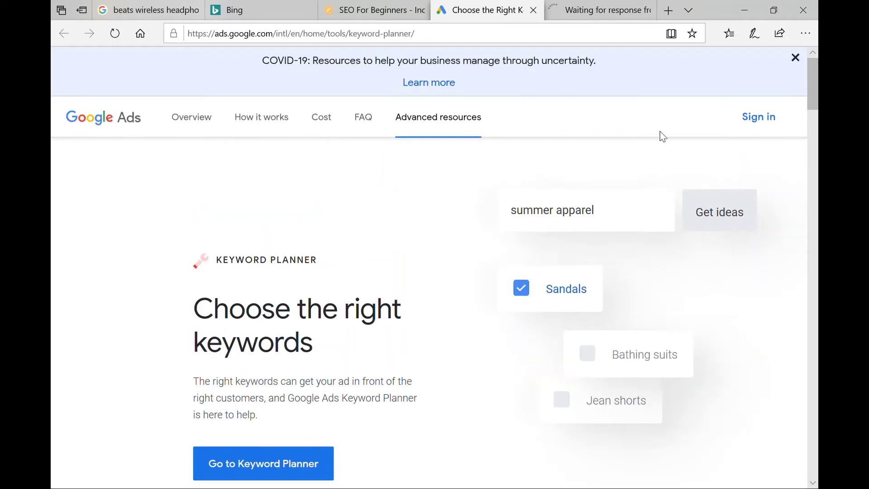
# Step: Scroll through the Keyword Planner 'Choose the right keywords' page, then switch to Google Trends
pyautogui.scroll(-3, 319, 226)
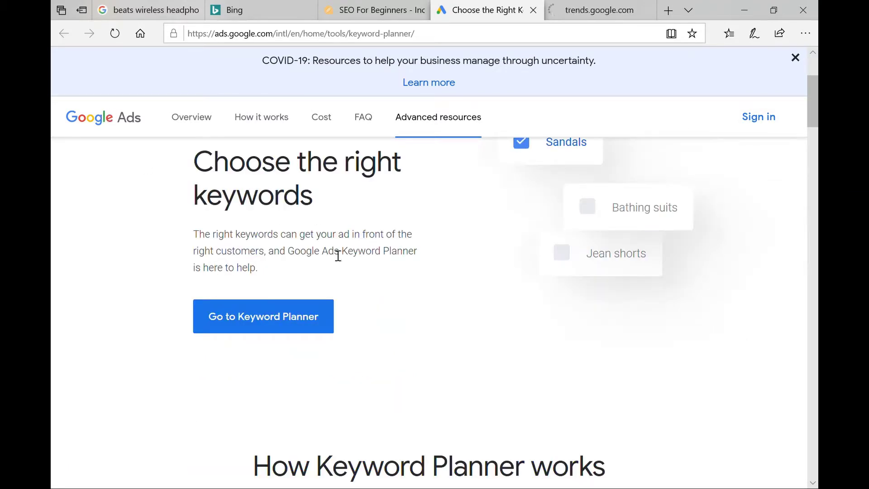
pyautogui.scroll(-3, 330, 252)
pyautogui.scroll(6, 332, 253)
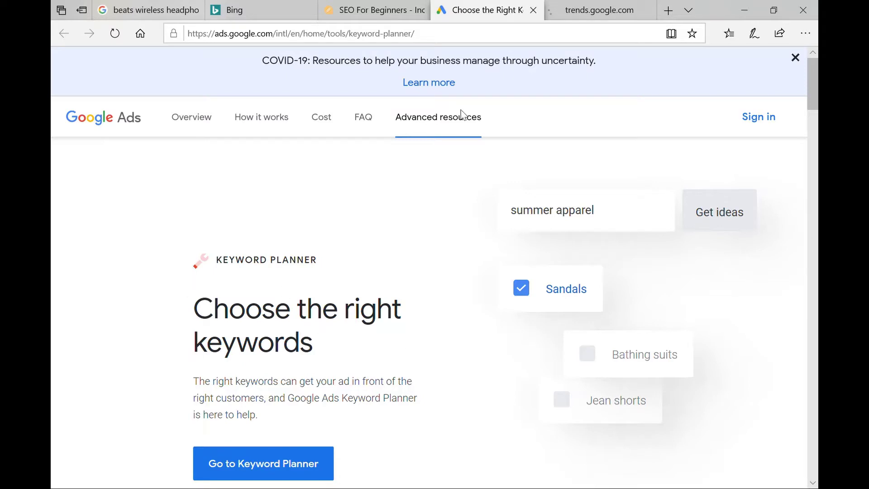
pyautogui.click(602, 10)
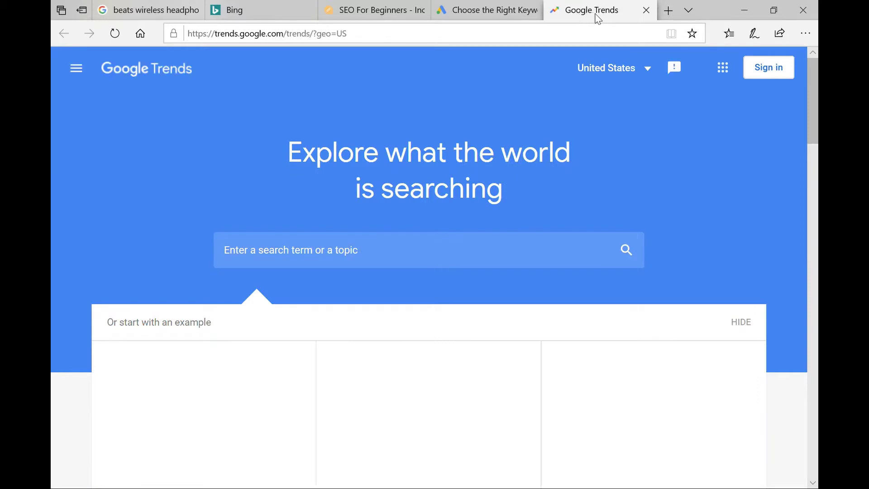
# Step: Search Google Trends for 'beats wireless headphopnes'
pyautogui.click(290, 260)
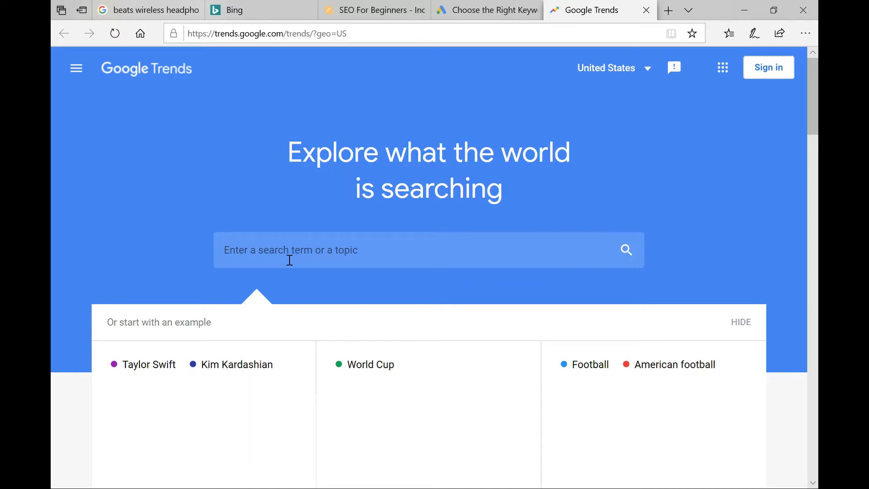
pyautogui.write('beats wi')
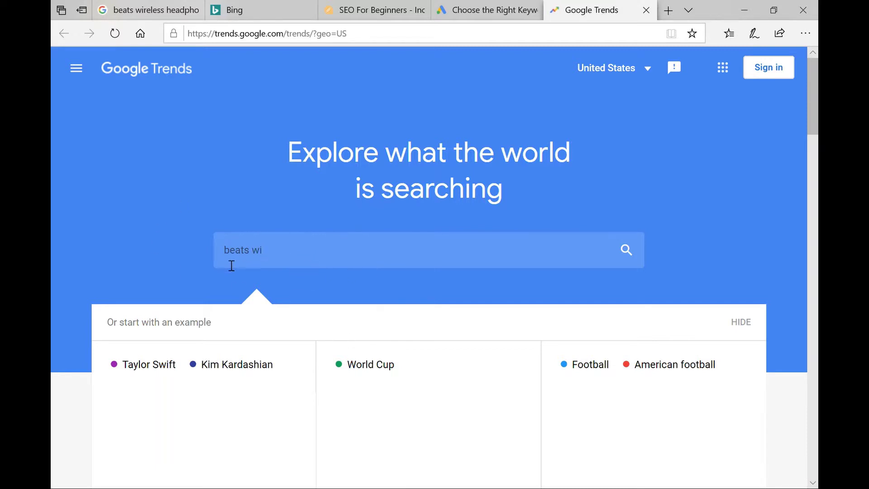
pyautogui.write('reless hea')
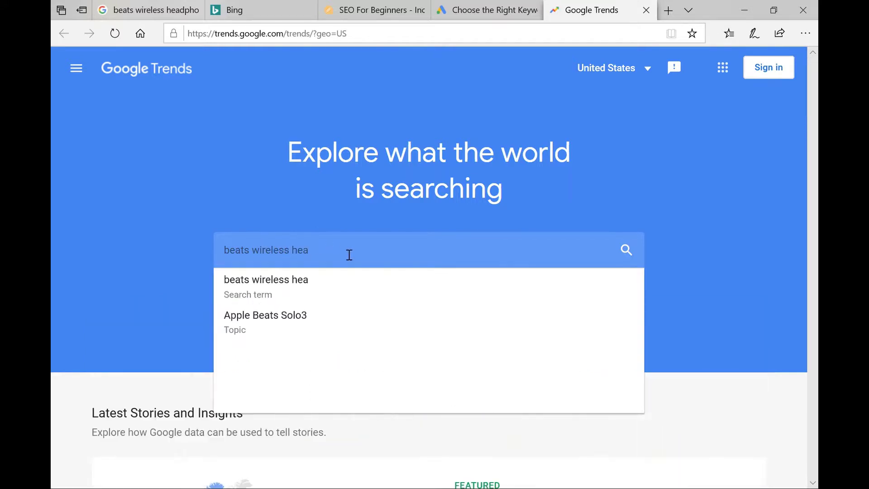
pyautogui.write('dphopnes')
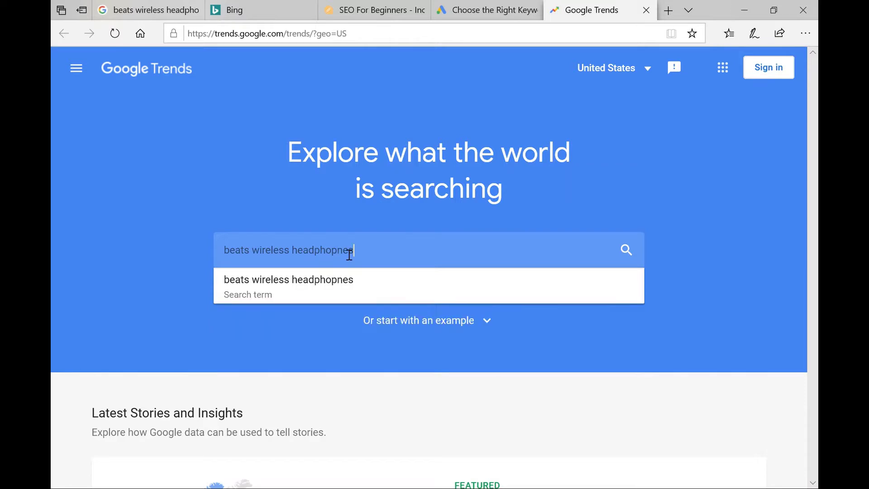
pyautogui.press('Return')
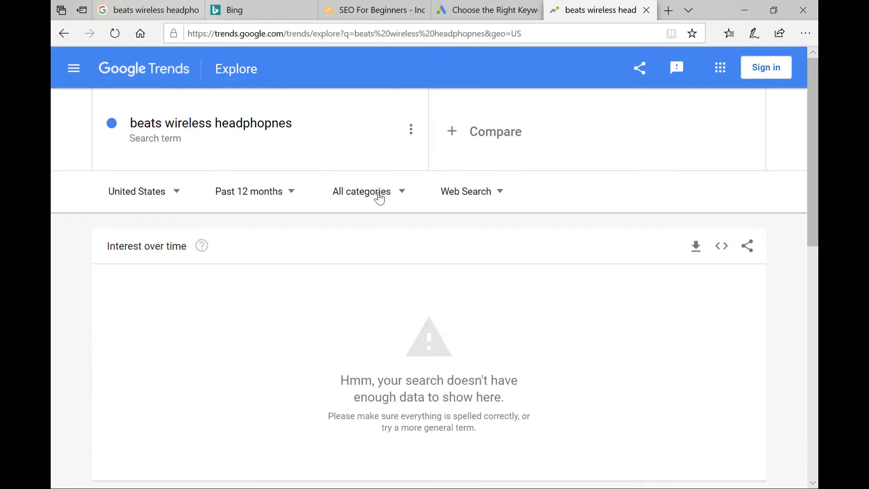
# Step: Trim the search term down to just 'beats' and rerun the search
pyautogui.click(301, 133)
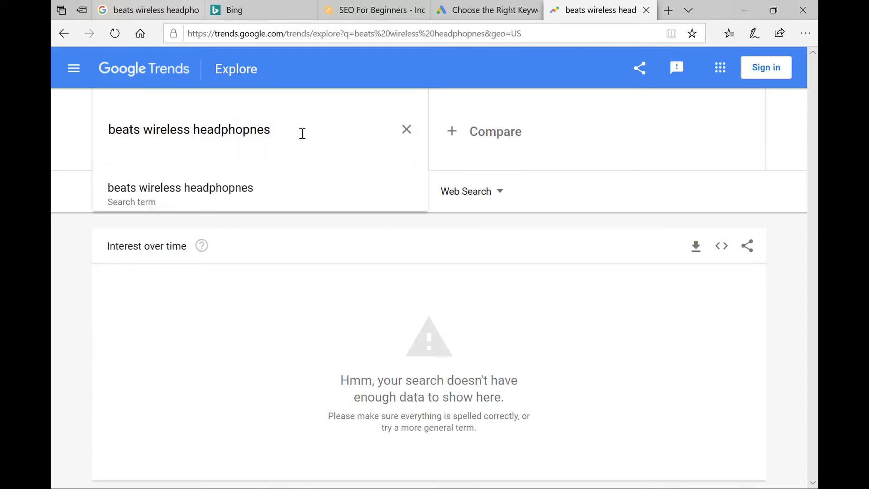
pyautogui.hotkey('ctrl', 'shift', 'Left')
pyautogui.hotkey('ctrl', 'shift', 'Left')
pyautogui.hotkey('ctrl', 'shift', 'Left')
pyautogui.hotkey('ctrl', 'shift', 'Right')
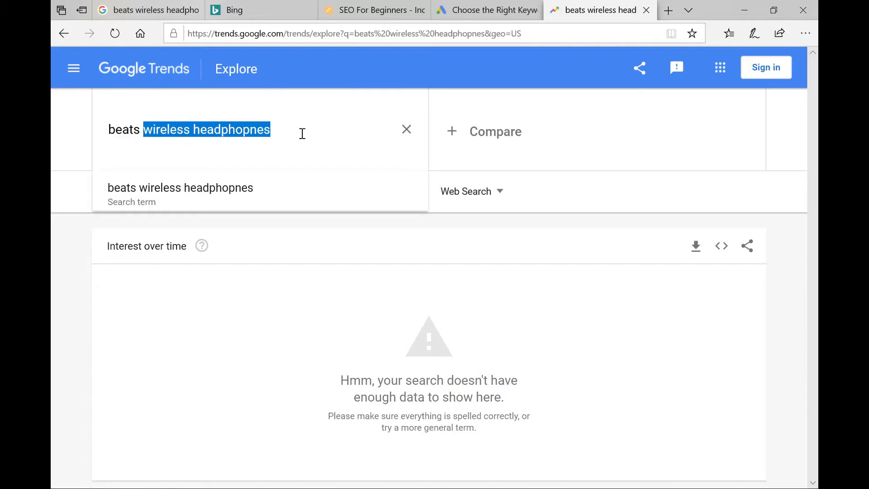
pyautogui.press('BackSpace')
pyautogui.press('Return')
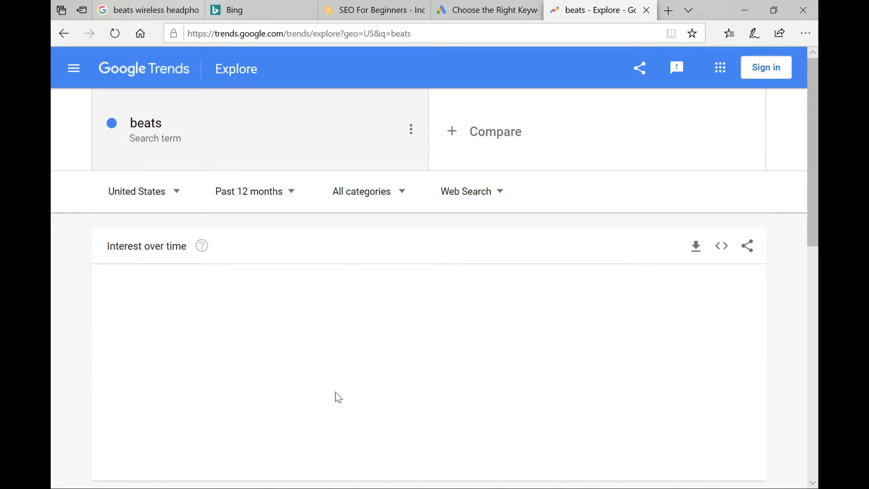
# Step: Review the beats interest results and start a comparison with a second term
pyautogui.scroll(-3, 339, 397)
pyautogui.scroll(3, 338, 397)
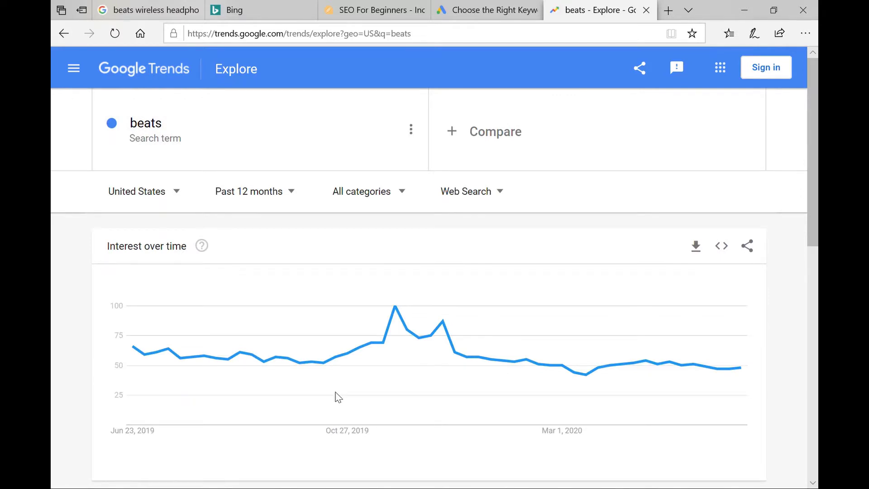
pyautogui.scroll(-1, 338, 397)
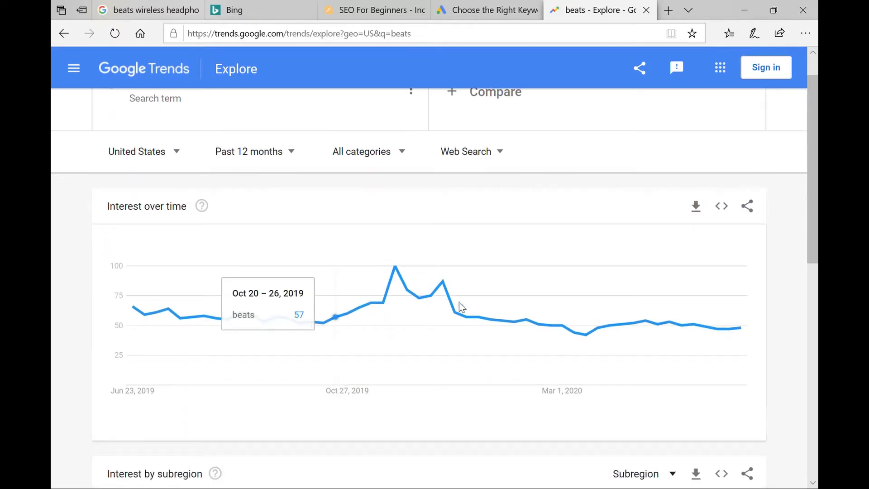
pyautogui.scroll(1, 326, 403)
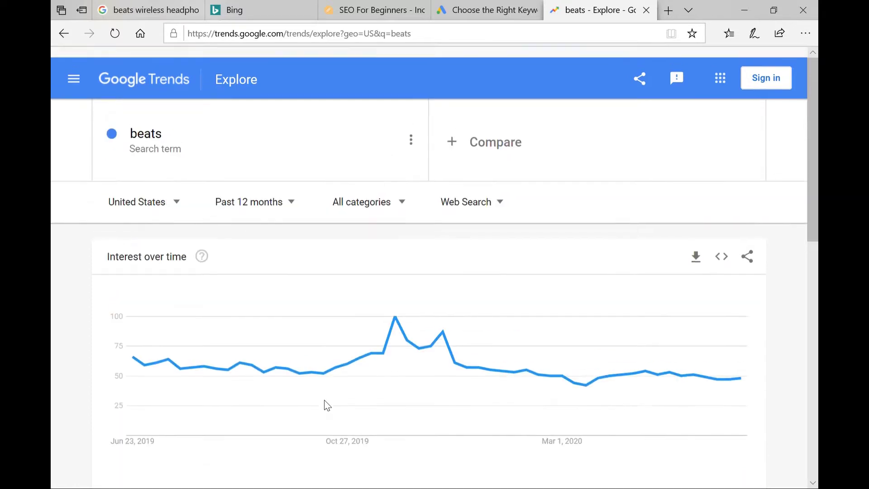
pyautogui.scroll(-1, 327, 404)
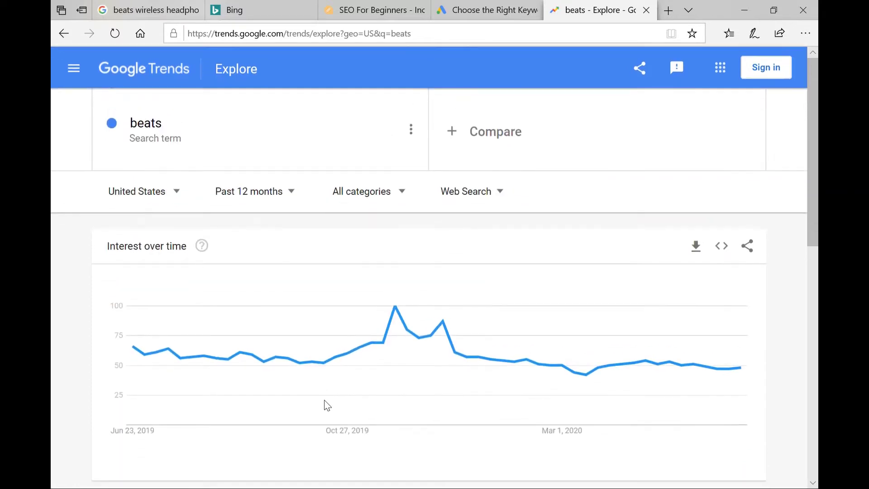
pyautogui.click(509, 138)
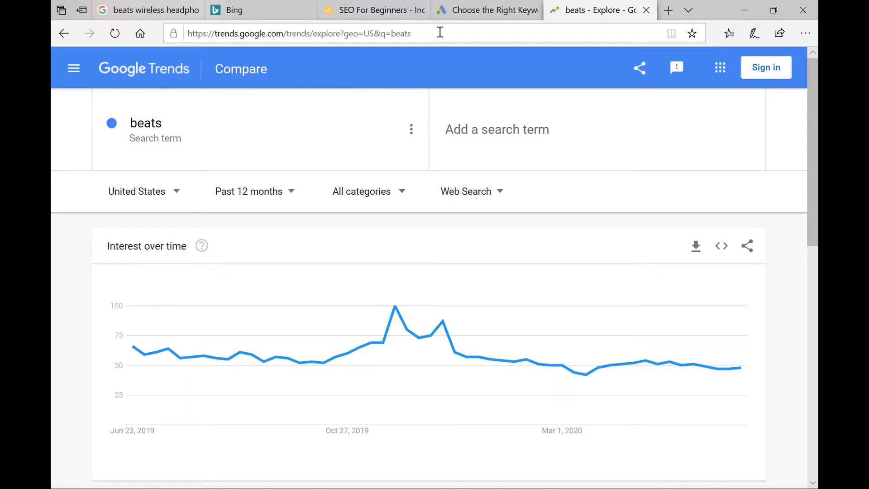
# Step: Check Google suggestions for the 'b' prefixed query, then return to the Trends comparison
pyautogui.click(150, 10)
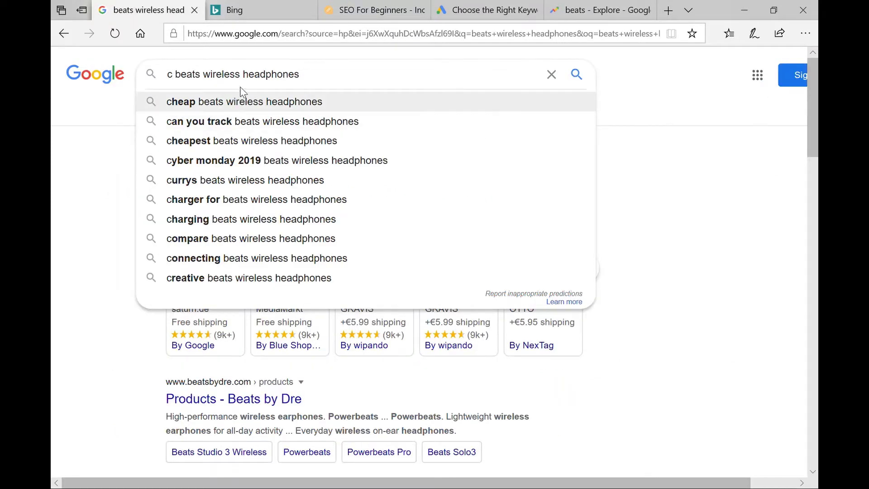
pyautogui.press('BackSpace')
pyautogui.write('b')
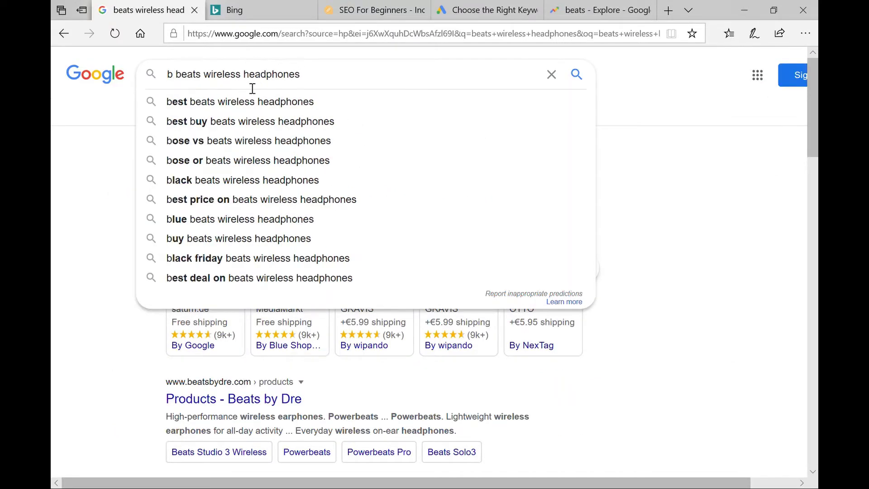
pyautogui.click(588, 10)
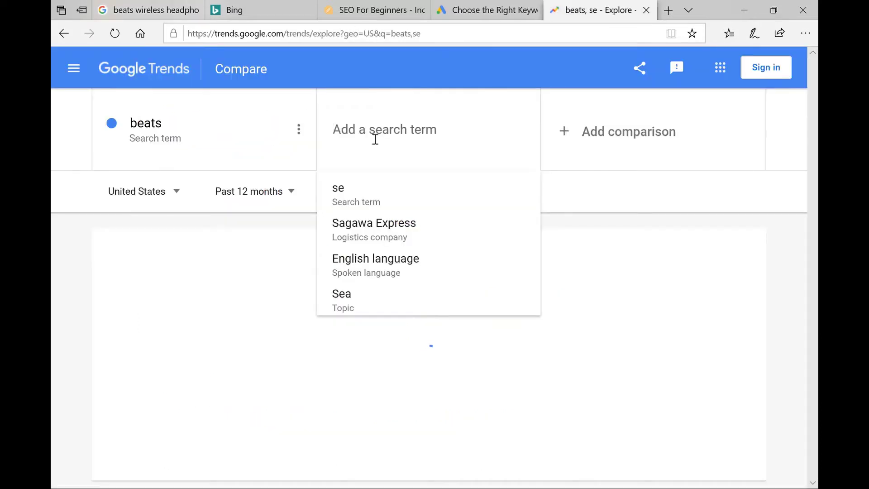
# Step: Add 'bose' as the second term and review the beats vs bose interest chart
pyautogui.click(375, 139)
pyautogui.write('bose')
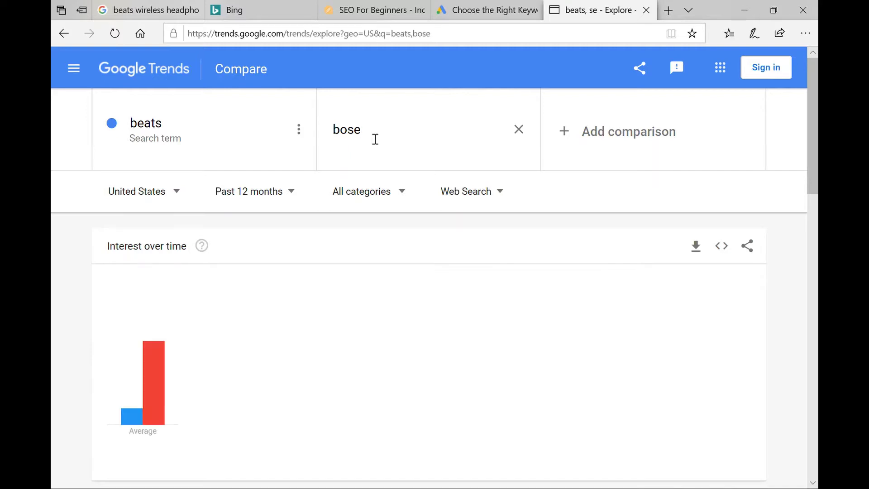
pyautogui.scroll(-5, 365, 317)
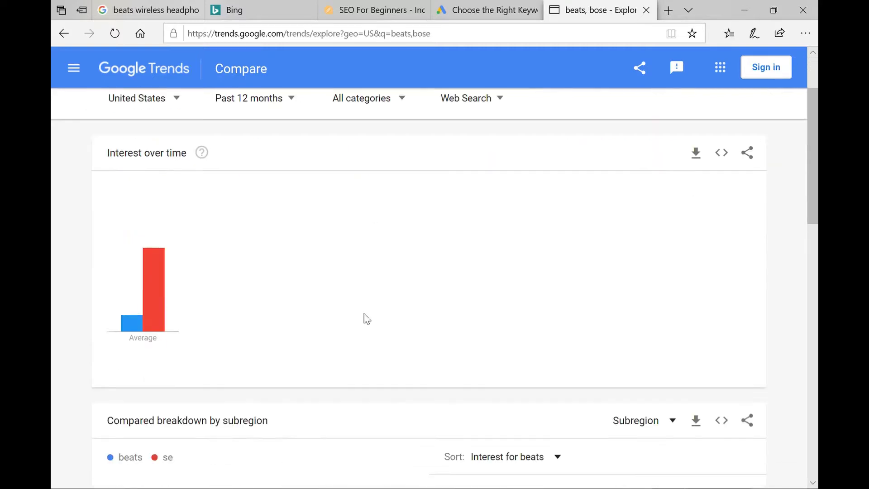
pyautogui.scroll(5, 364, 313)
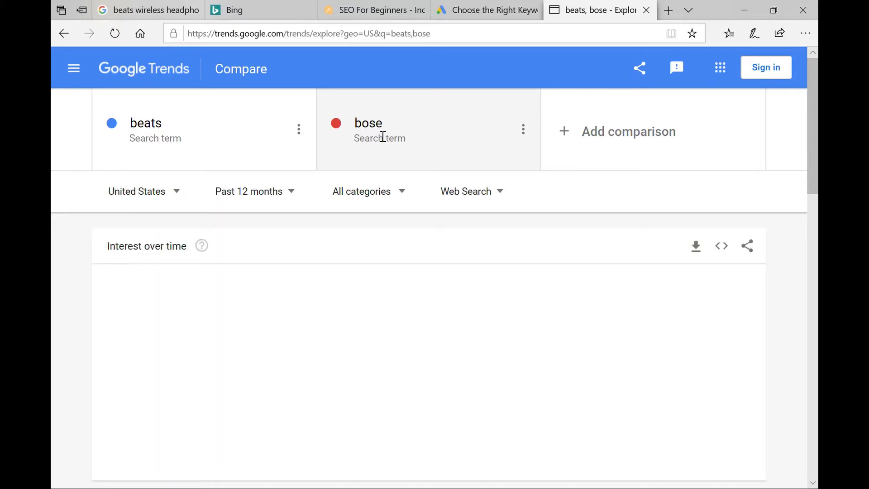
pyautogui.scroll(-12, 382, 136)
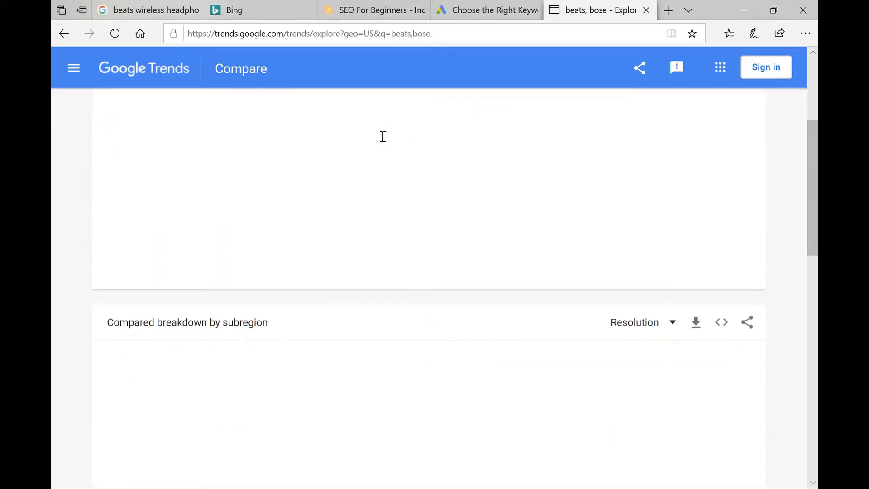
pyautogui.scroll(10, 379, 135)
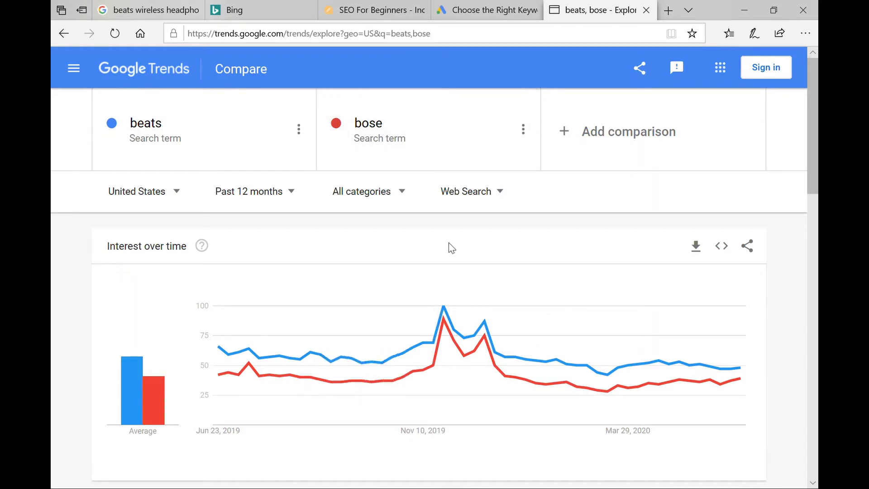
pyautogui.click(183, 130)
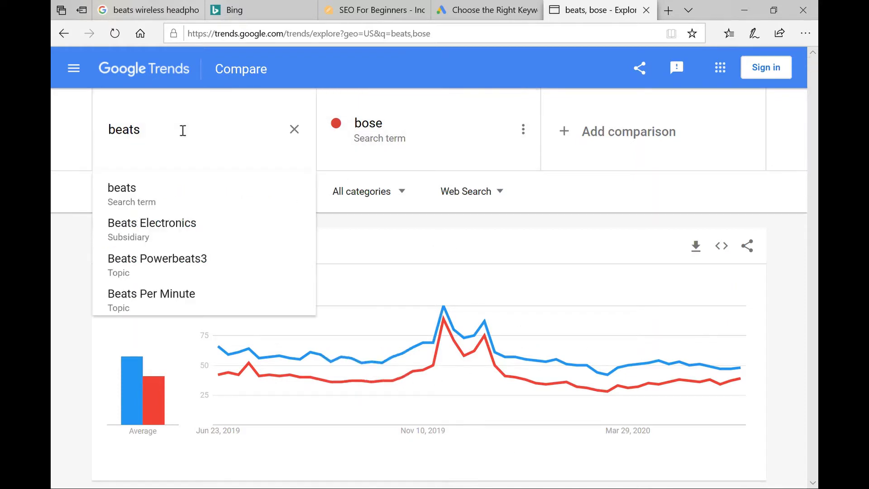
# Step: Swap the terms for the Beats Electronics and Bose Corporation topics and review the comparison
pyautogui.click(170, 228)
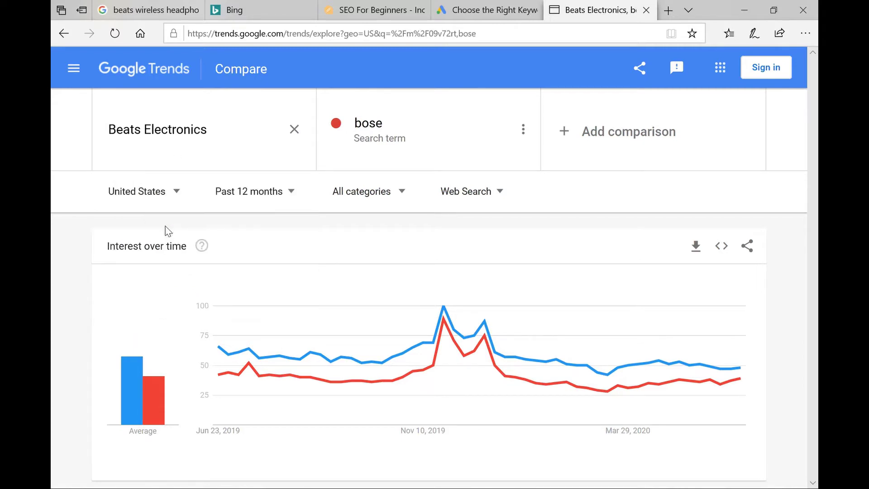
pyautogui.click(395, 139)
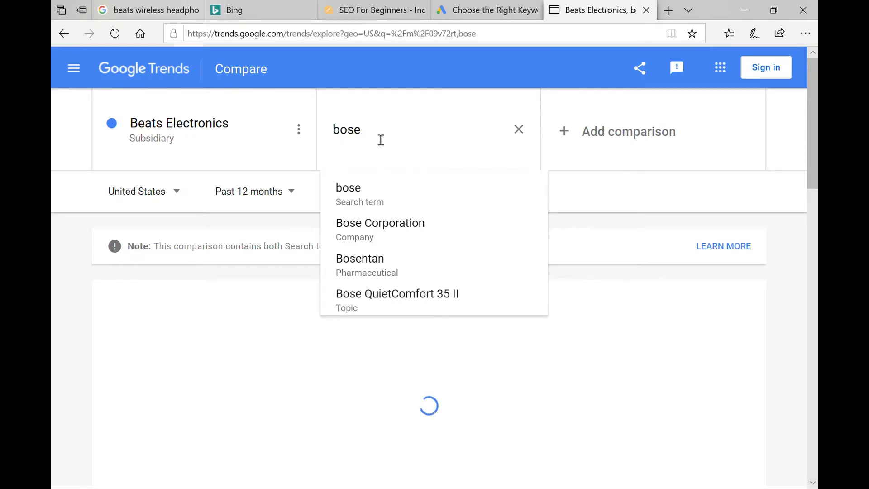
pyautogui.write('el')
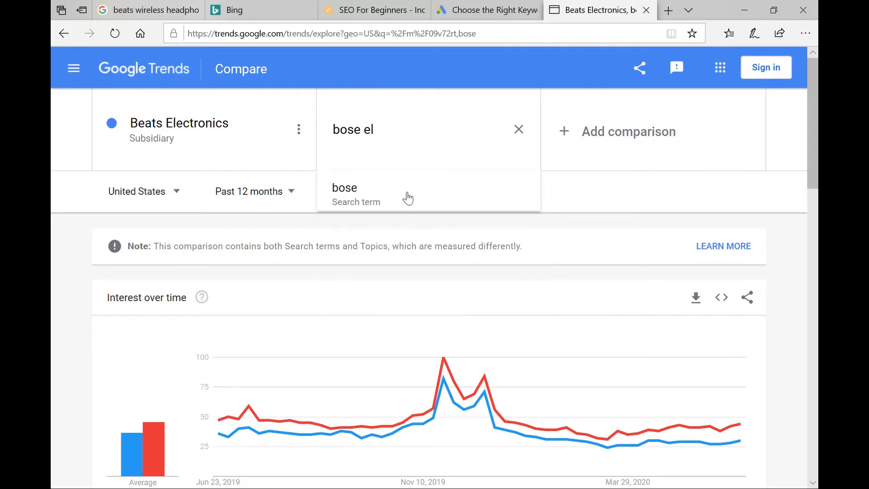
pyautogui.write('e')
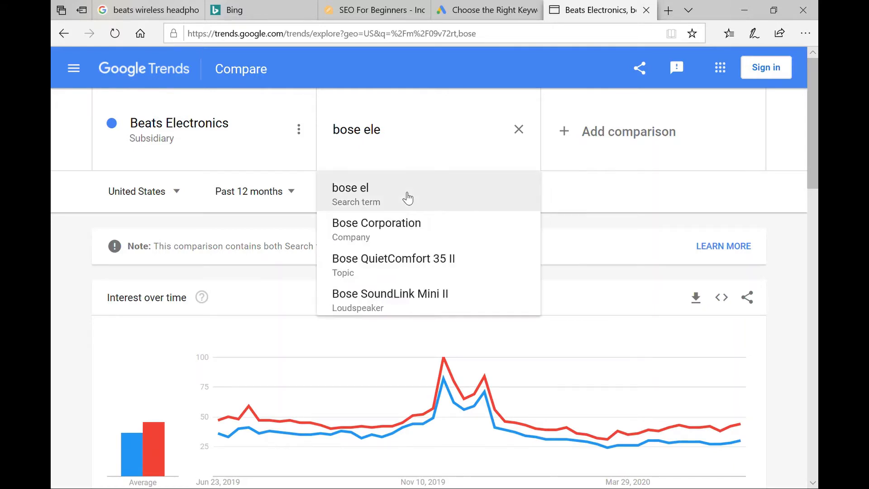
pyautogui.write('c')
pyautogui.press('Escape')
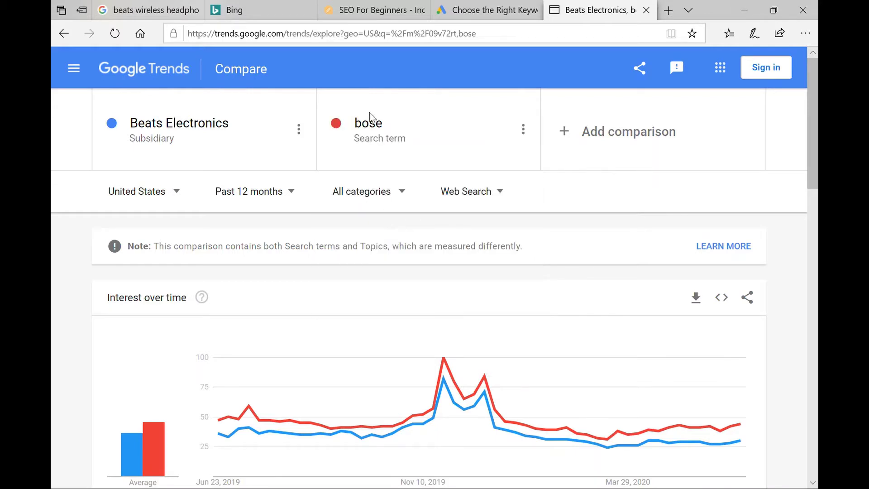
pyautogui.click(406, 137)
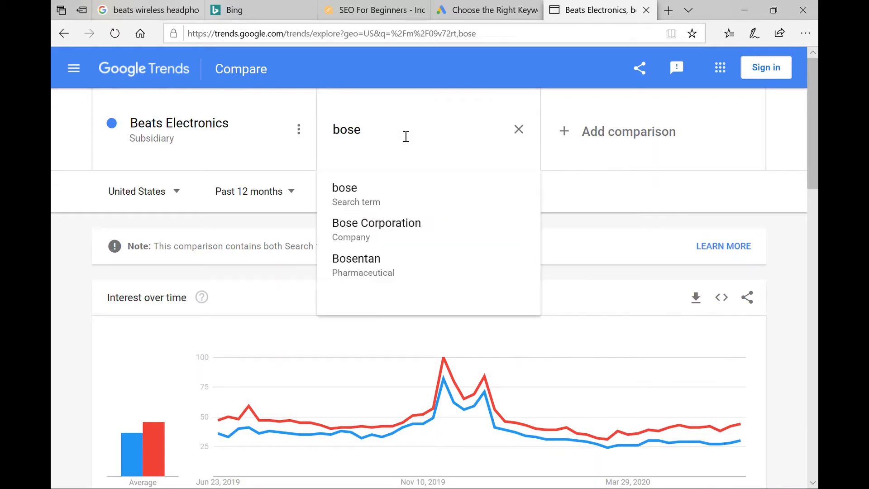
pyautogui.click(394, 231)
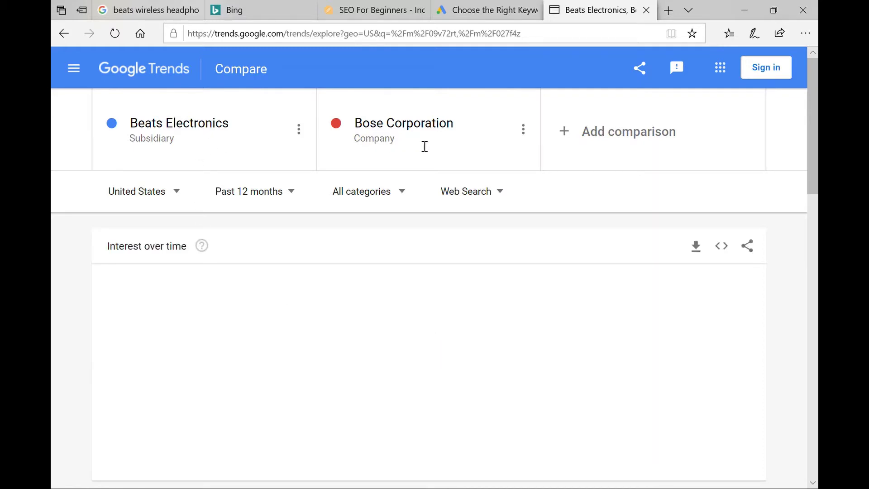
pyautogui.scroll(-3, 393, 381)
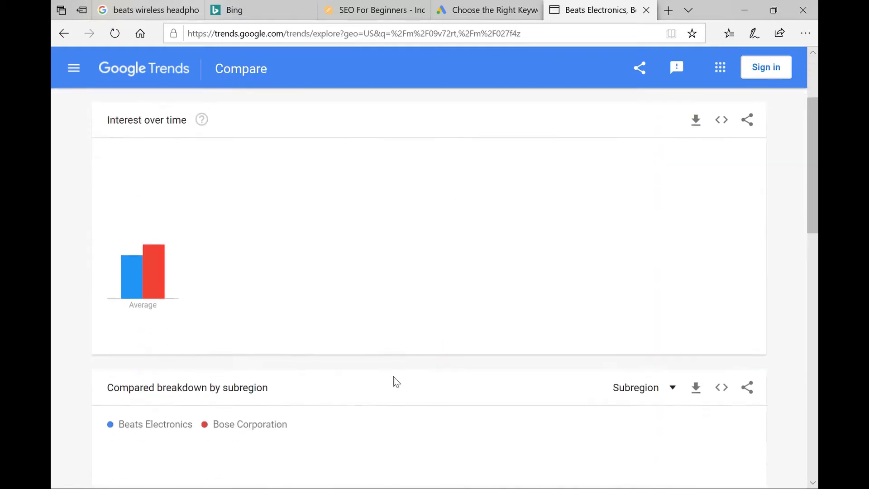
pyautogui.scroll(1, 336, 243)
pyautogui.scroll(-7, 336, 243)
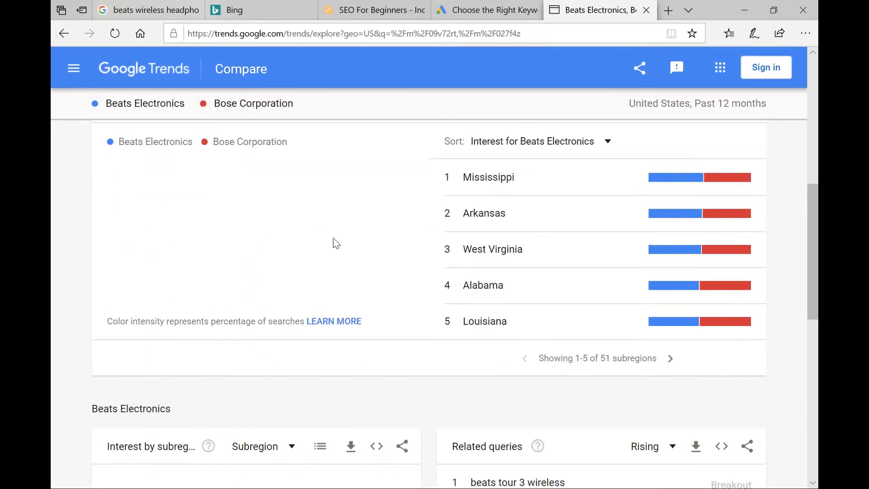
pyautogui.scroll(7, 336, 244)
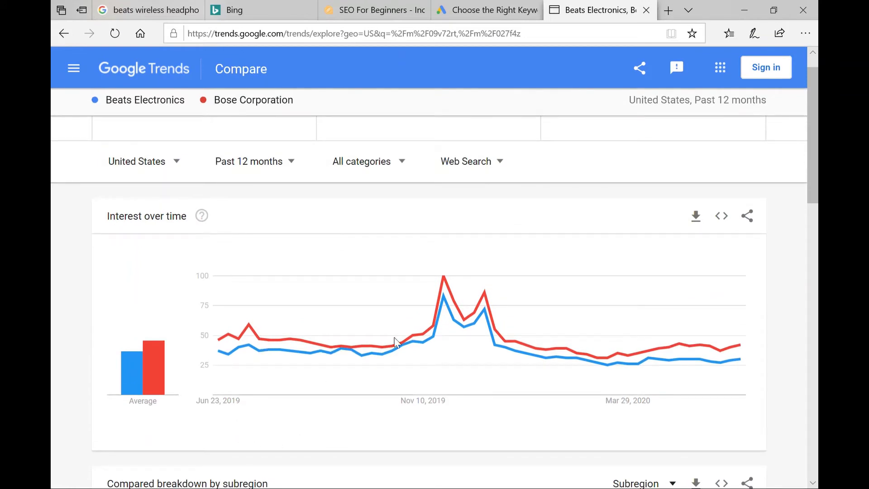
pyautogui.moveTo(395, 342)
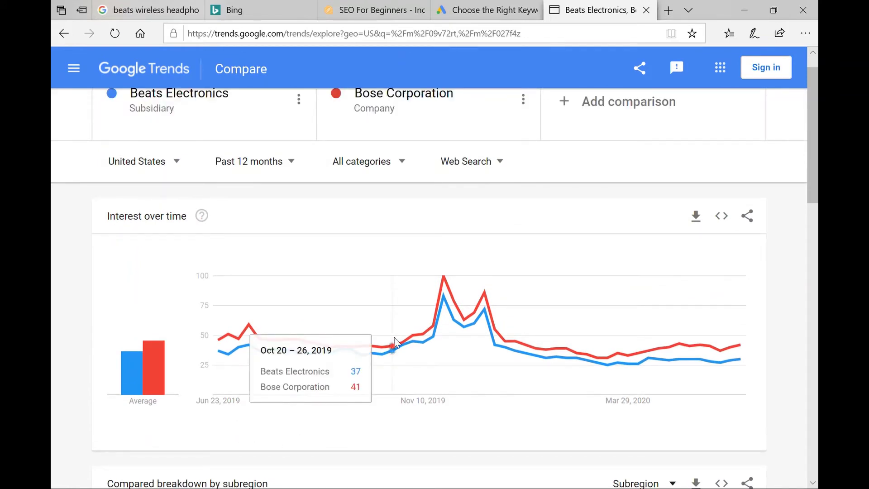
# Step: Return to the SEO for Beginners article and highlight the Web page Optimization and Page URL headings
pyautogui.click(380, 9)
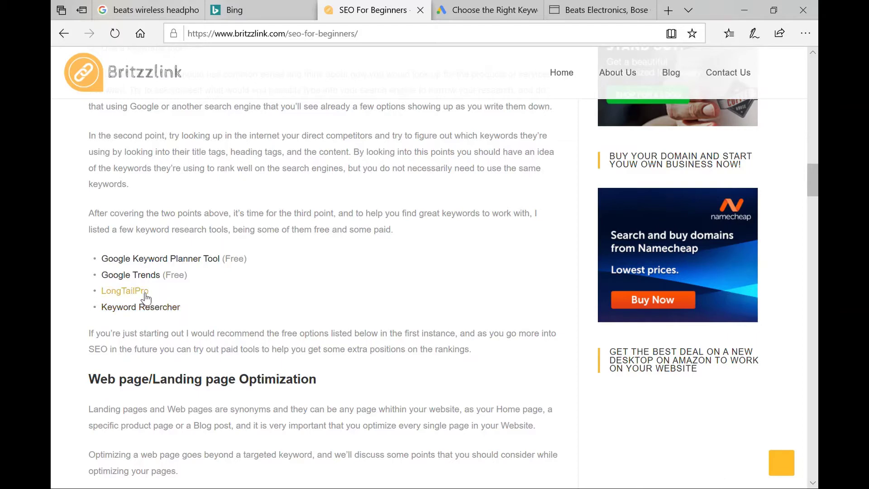
pyautogui.scroll(-3, 272, 345)
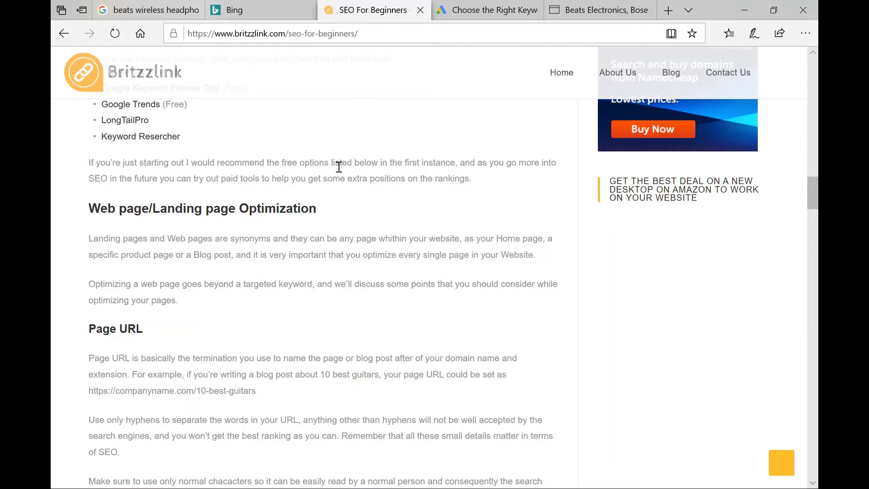
pyautogui.scroll(-1, 338, 167)
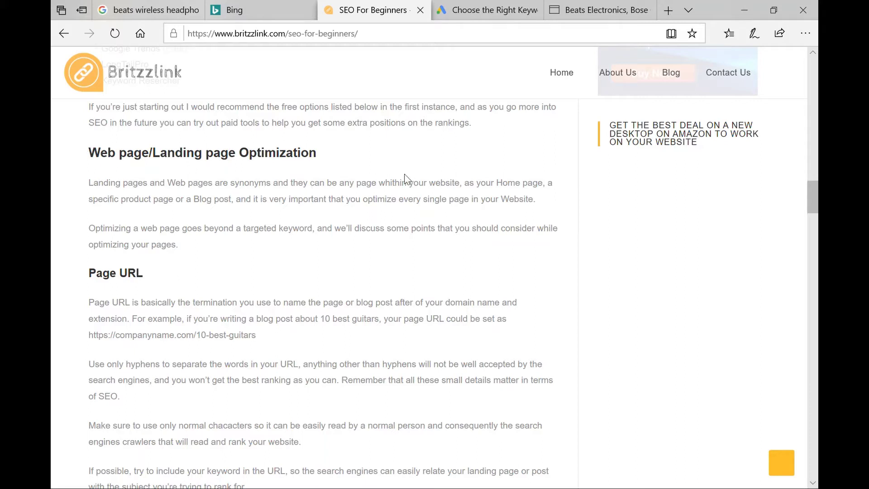
pyautogui.moveTo(327, 152); pyautogui.dragTo(95, 159)
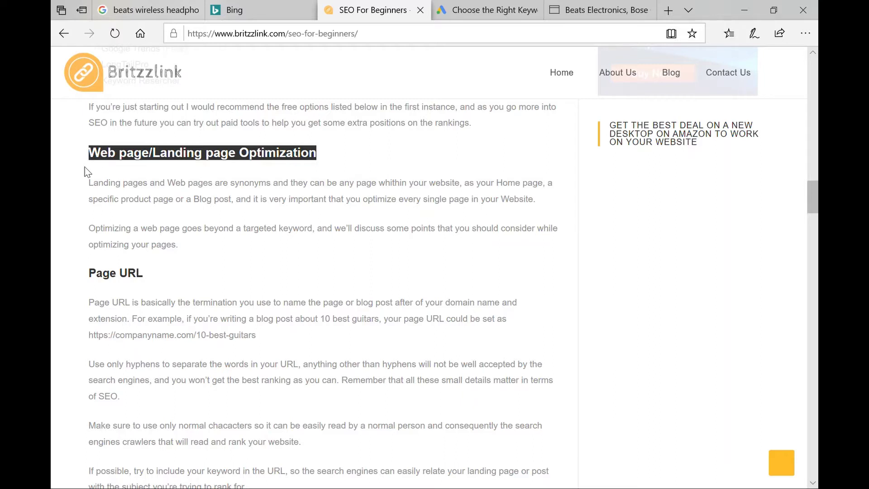
pyautogui.scroll(-3, 85, 172)
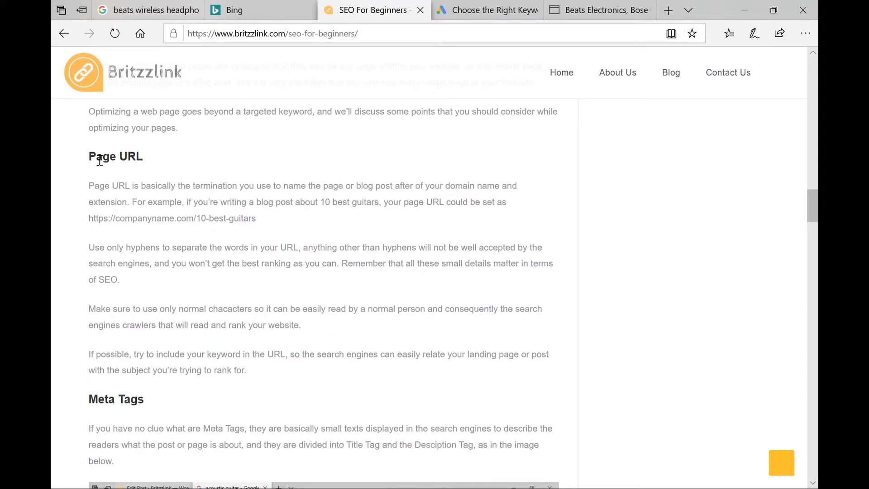
pyautogui.moveTo(89, 156); pyautogui.dragTo(144, 147)
pyautogui.click(142, 150)
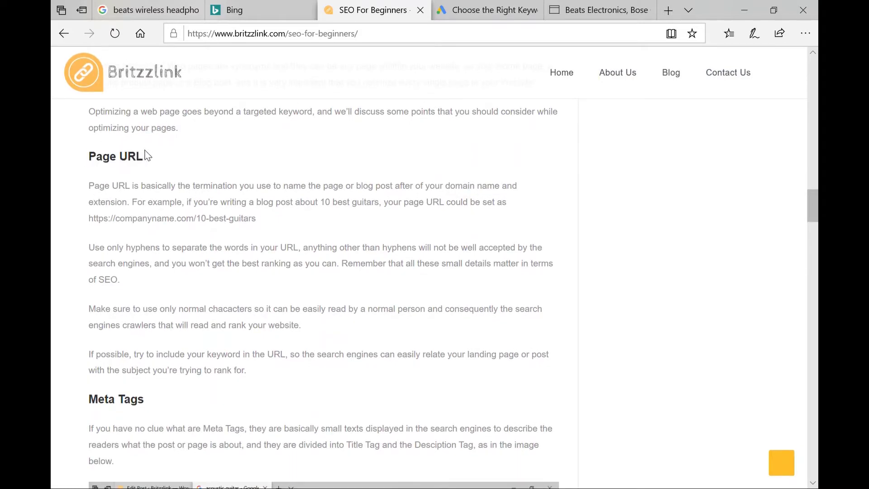
pyautogui.click(254, 38)
pyautogui.write('https://')
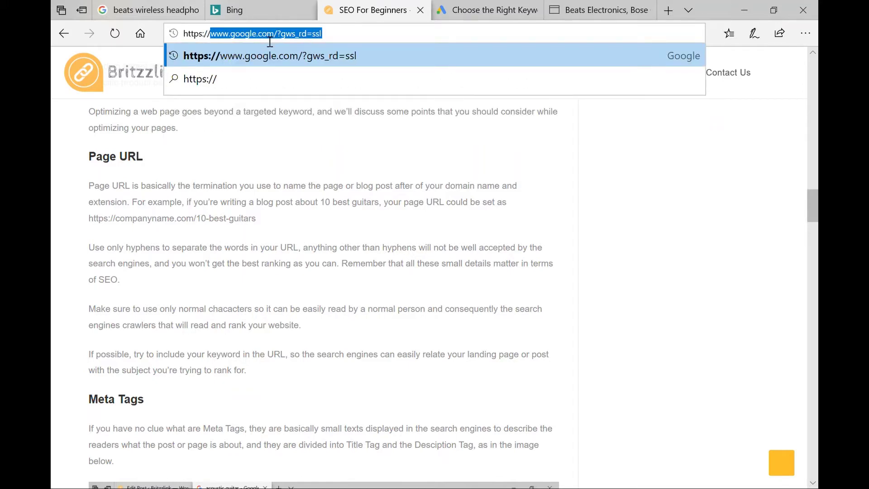
pyautogui.write('www.Y')
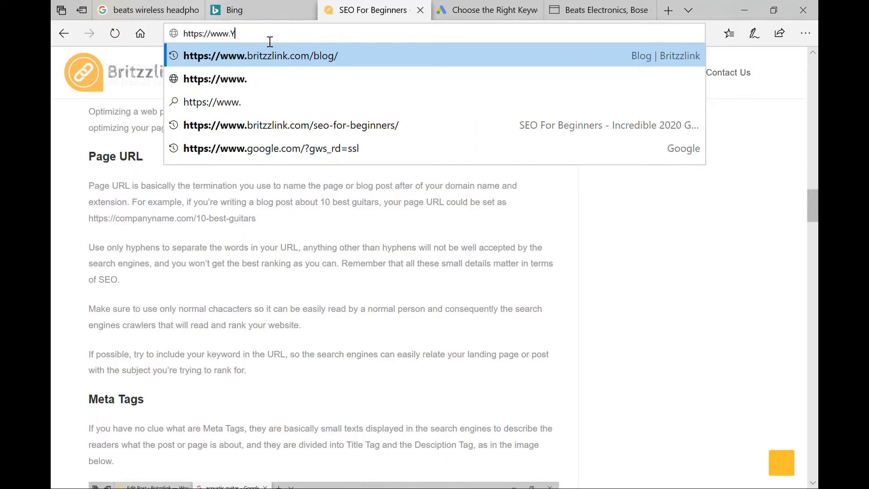
pyautogui.write('ourDomain.')
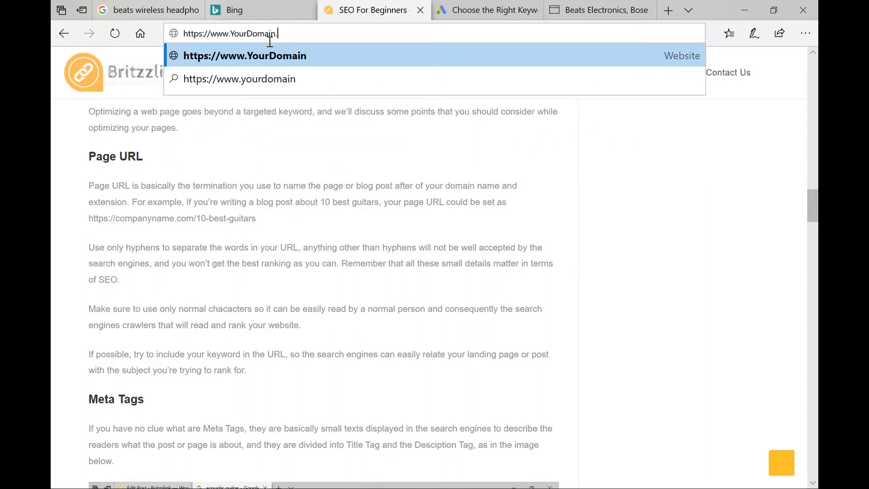
pyautogui.write('com/')
pyautogui.write('bes')
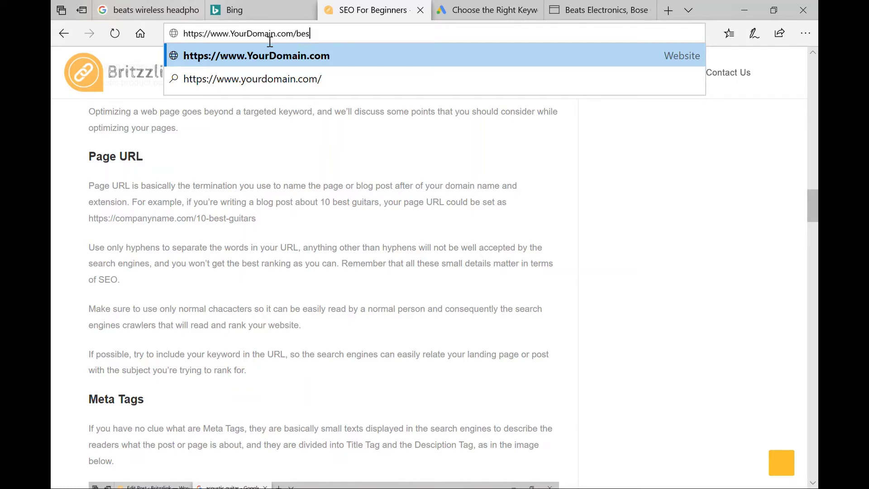
pyautogui.write('t-')
pyautogui.write('hea')
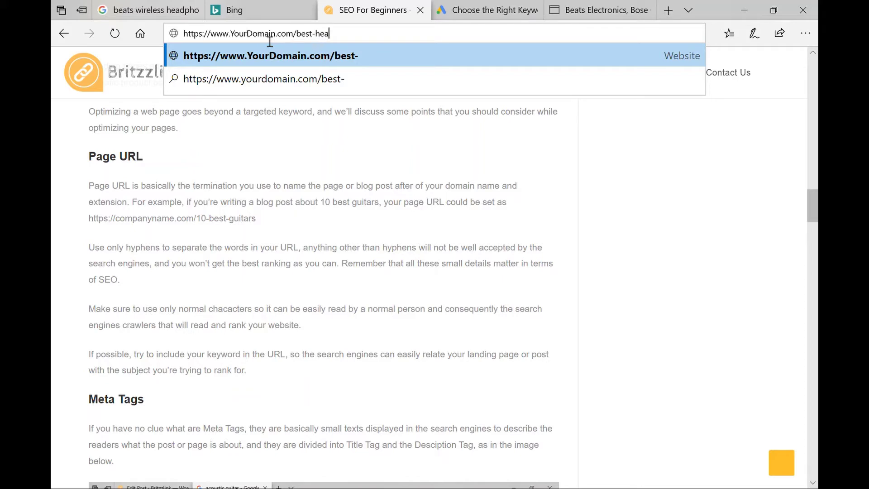
pyautogui.write('dphones')
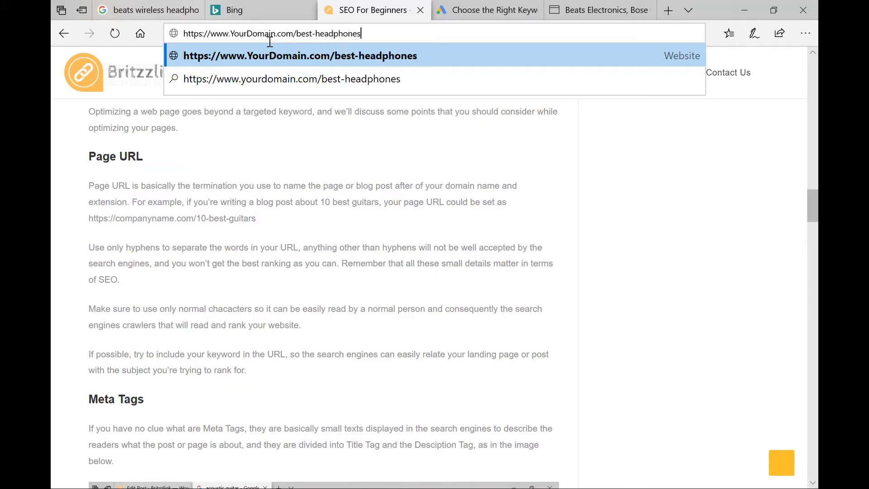
pyautogui.write('-to-use')
pyautogui.press('BackSpace')
pyautogui.press('BackSpace')
pyautogui.press('BackSpace')
pyautogui.write('buy')
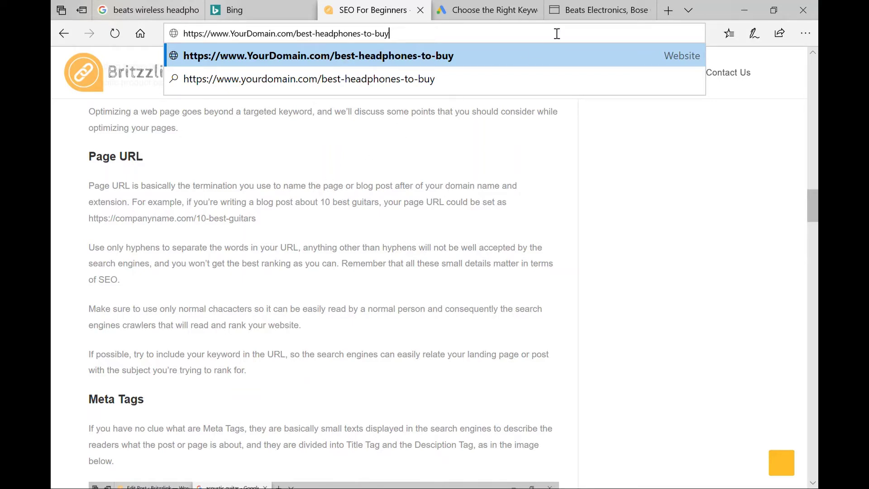
pyautogui.click(583, 7)
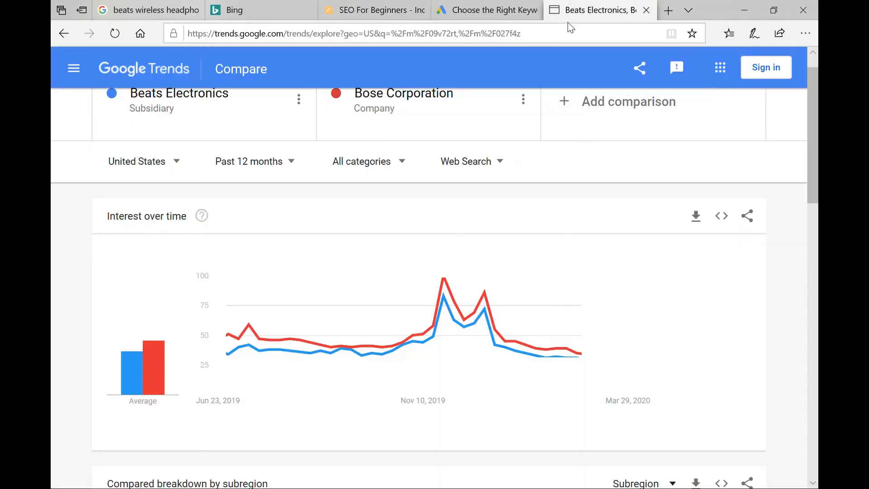
# Step: Close the Google Trends comparison tab and go to the site's WordPress admin dashboard
pyautogui.click(646, 11)
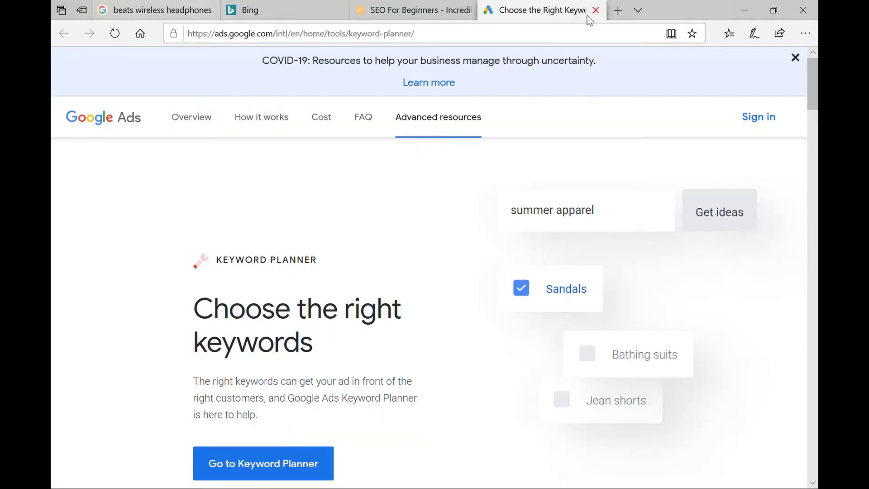
pyautogui.click(478, 47)
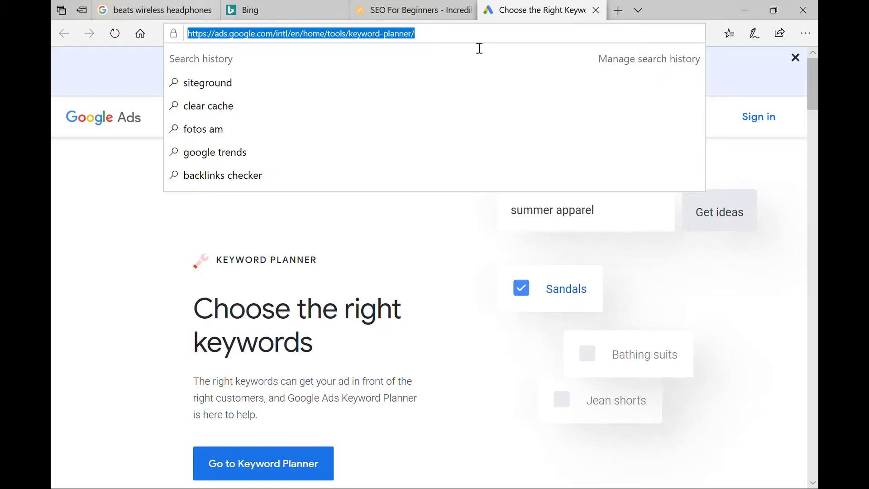
pyautogui.write('desbl')
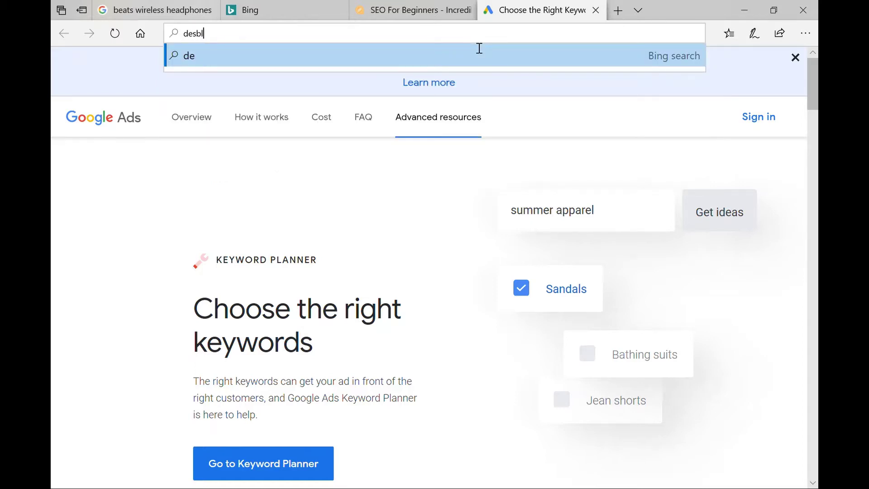
pyautogui.press('Return')
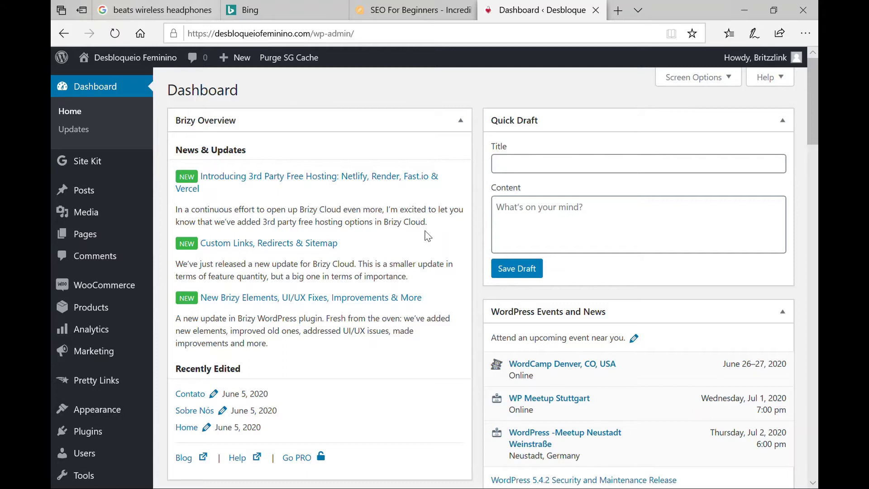
pyautogui.moveTo(102, 438)
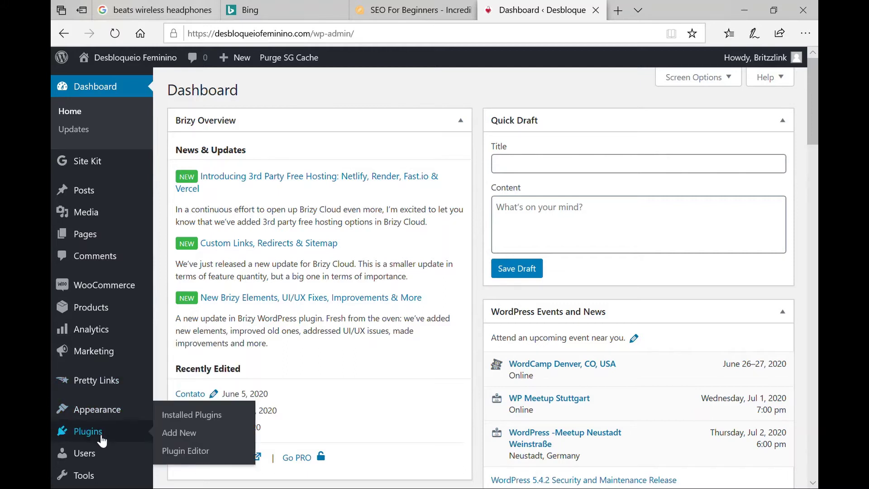
# Step: On Plugins > Add New, search for YOAST, then clear the search box
pyautogui.click(190, 436)
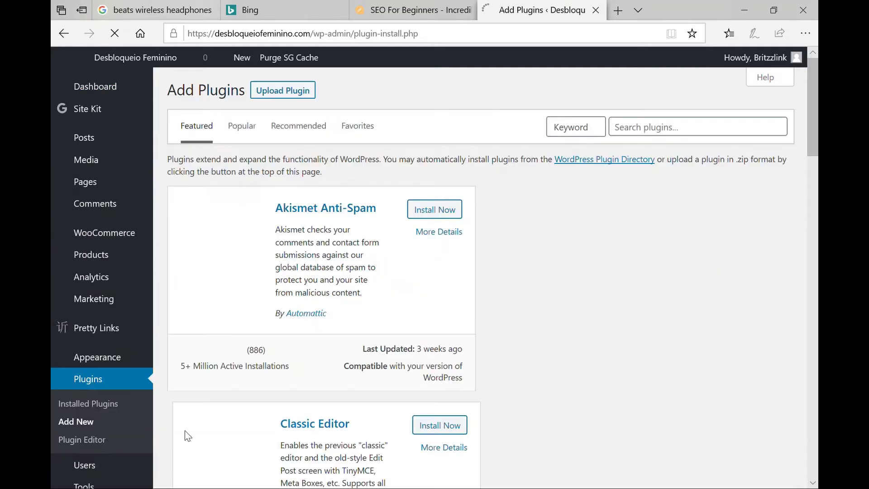
pyautogui.click(689, 136)
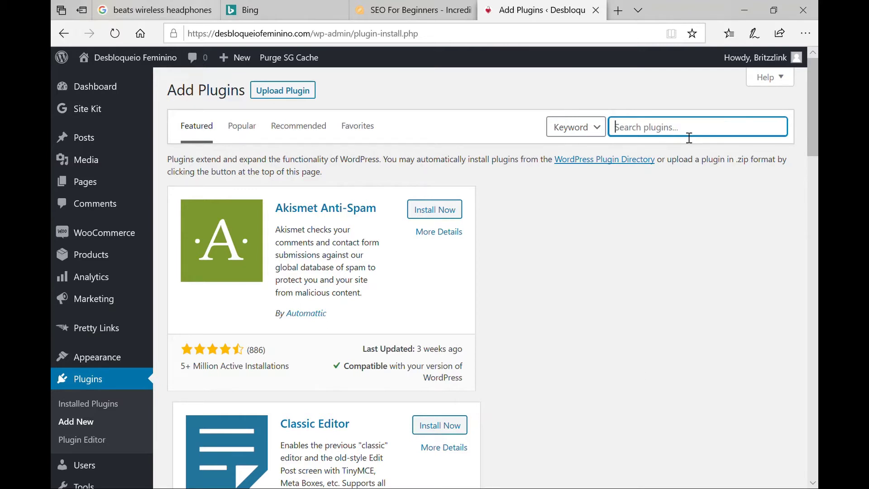
pyautogui.write('YOAST')
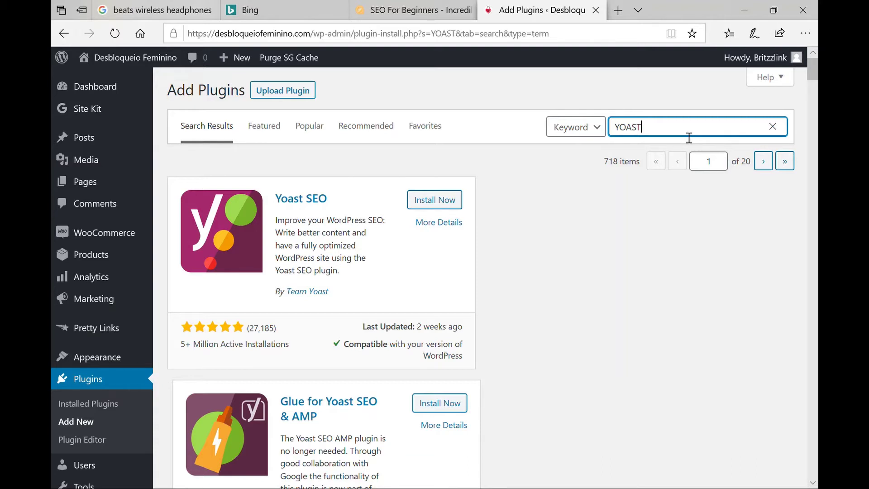
pyautogui.hotkey('ctrl', 'a')
pyautogui.press('BackSpace')
# Step: Search for 'rank math', then install and activate WordPress SEO Plugin – Rank Math
pyautogui.write('rank')
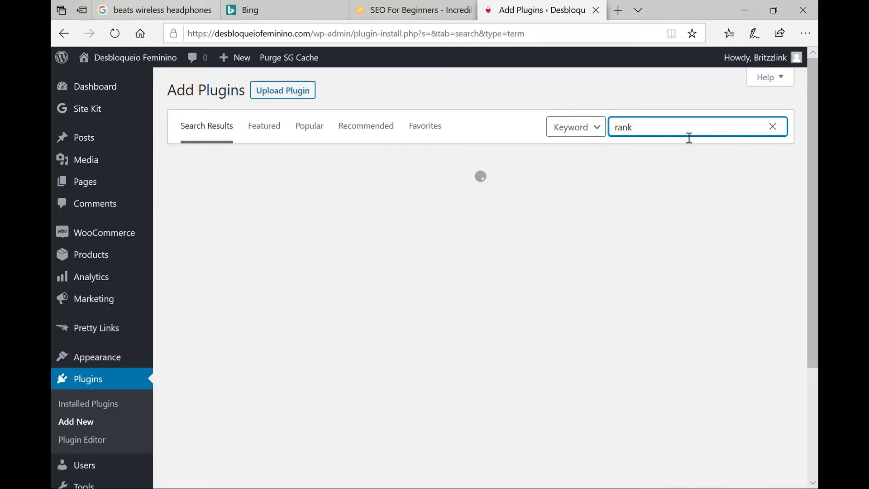
pyautogui.write(' math')
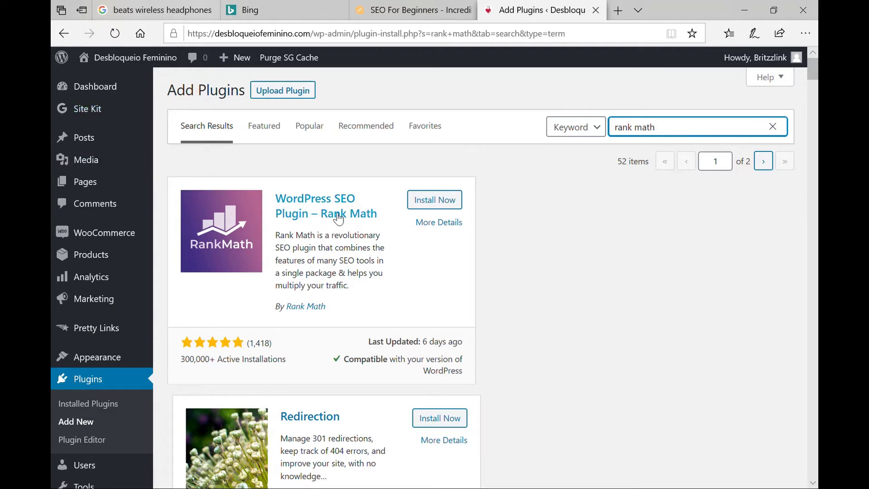
pyautogui.click(452, 204)
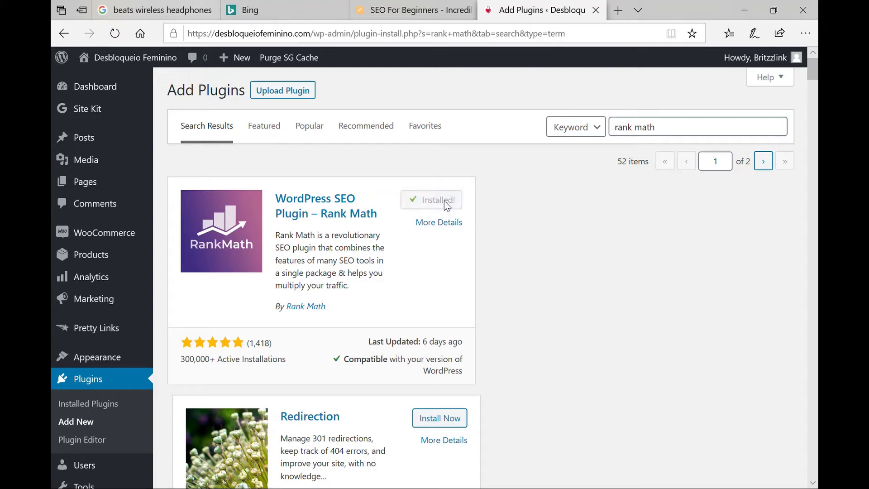
pyautogui.click(445, 204)
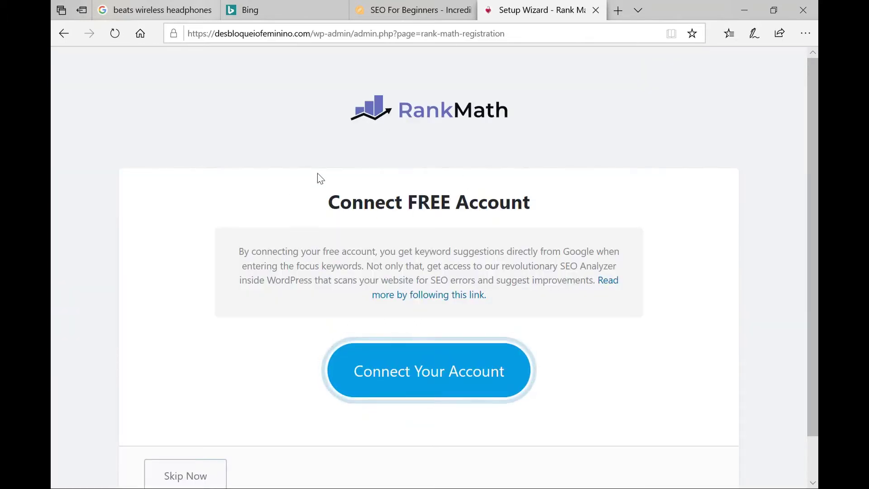
# Step: Connect a free Rank Math account by accepting the terms, signing in with Google, and confirming activation
pyautogui.click(418, 374)
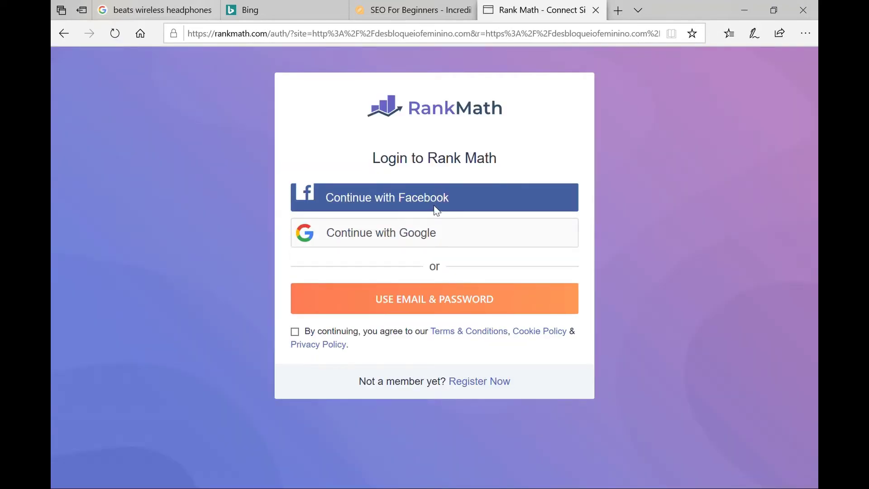
pyautogui.click(425, 241)
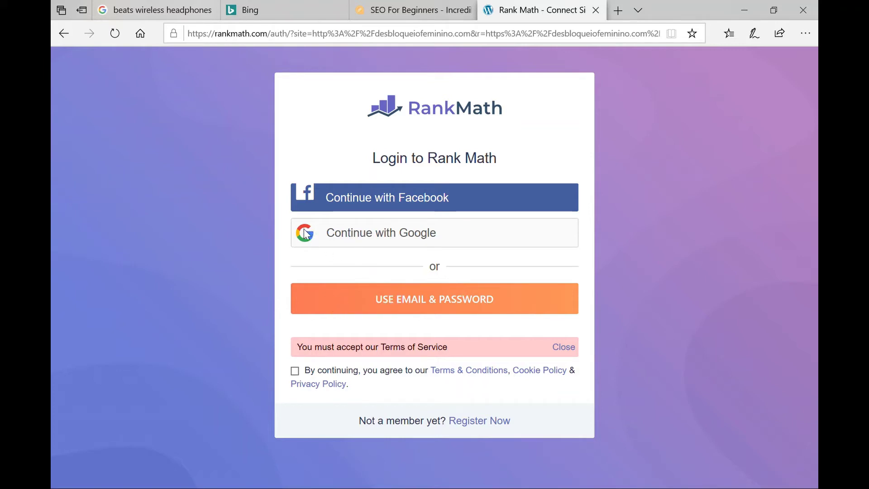
pyautogui.tripleClick(378, 247)
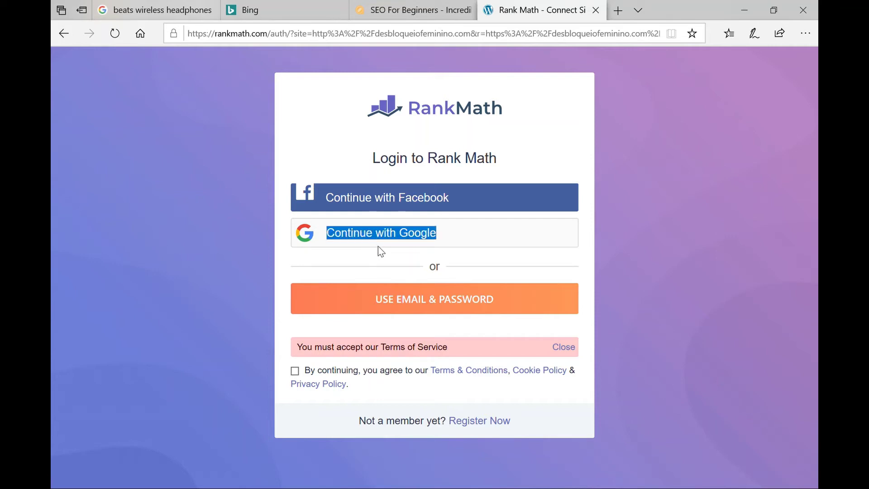
pyautogui.click(295, 370)
pyautogui.click(424, 236)
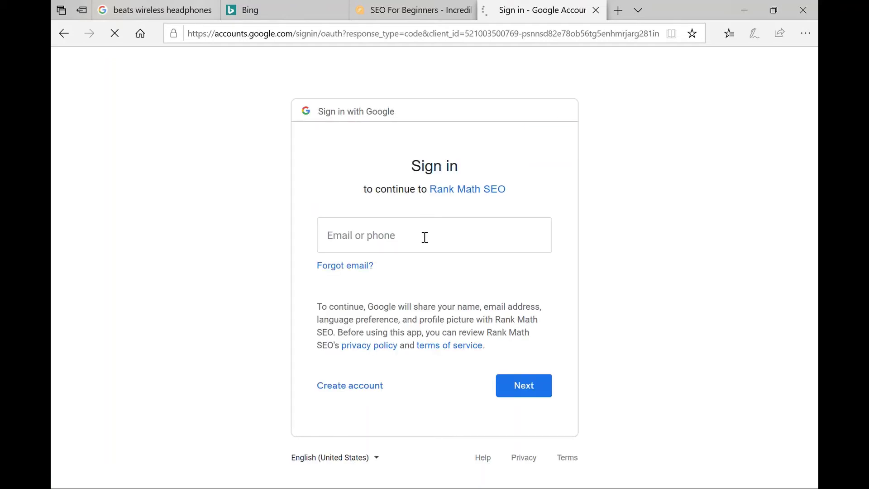
pyautogui.click(370, 241)
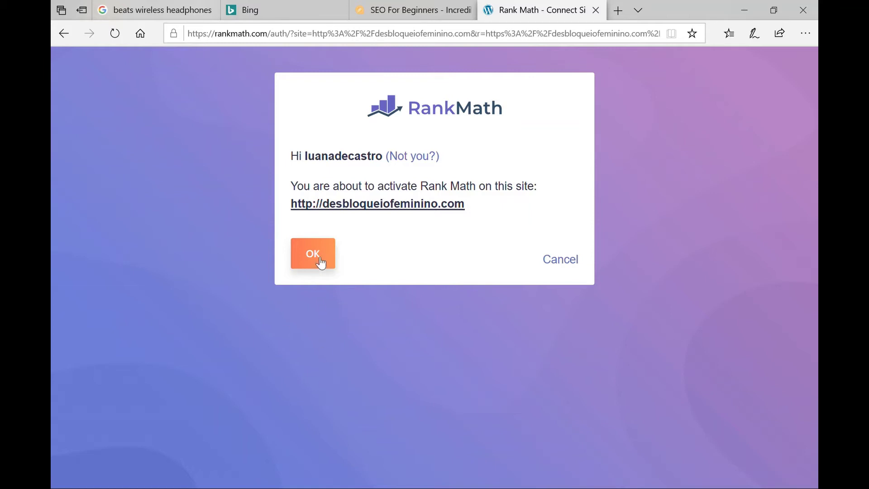
pyautogui.click(320, 261)
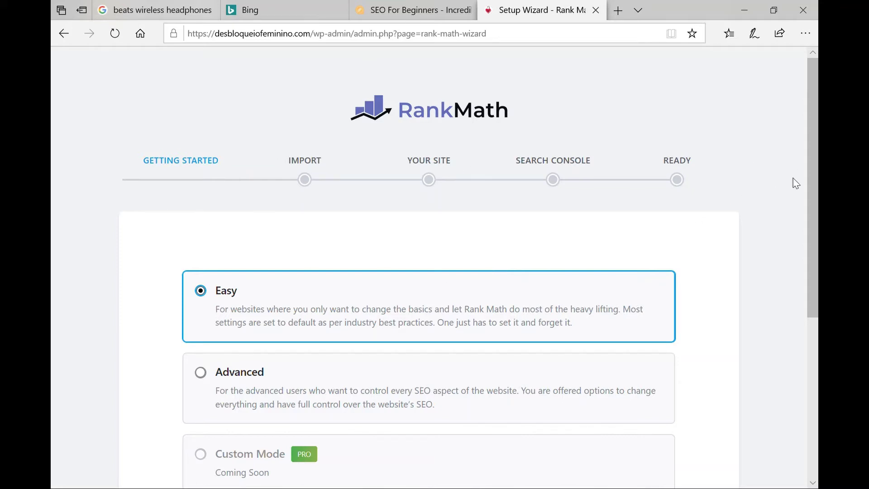
# Step: Keep Easy mode selected and launch the Rank Math setup wizard
pyautogui.scroll(-3, 796, 183)
pyautogui.scroll(1, 795, 183)
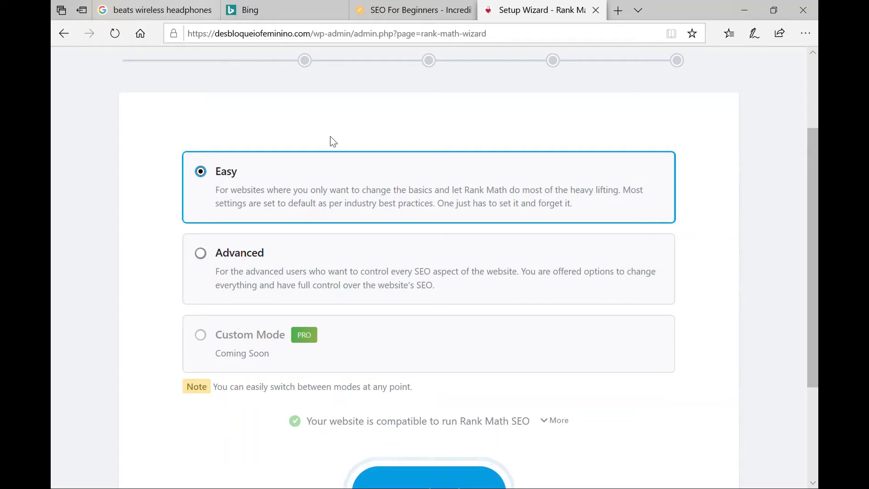
pyautogui.scroll(-1, 320, 357)
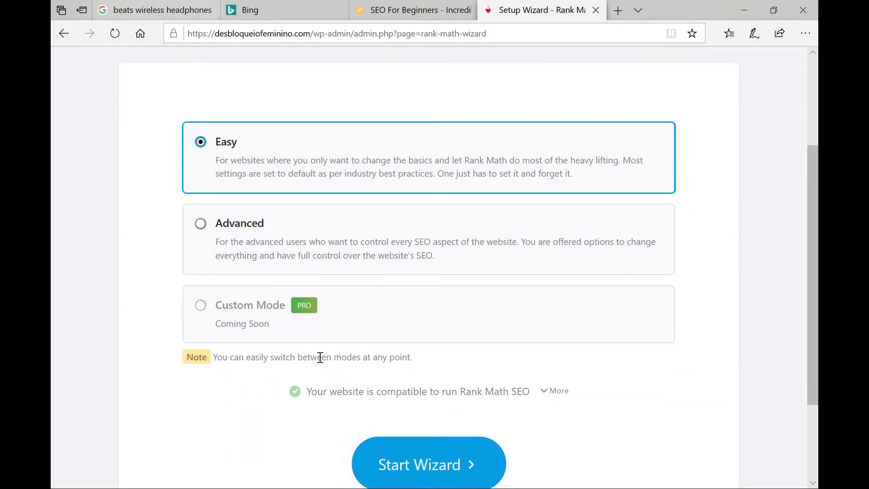
pyautogui.scroll(-1, 317, 356)
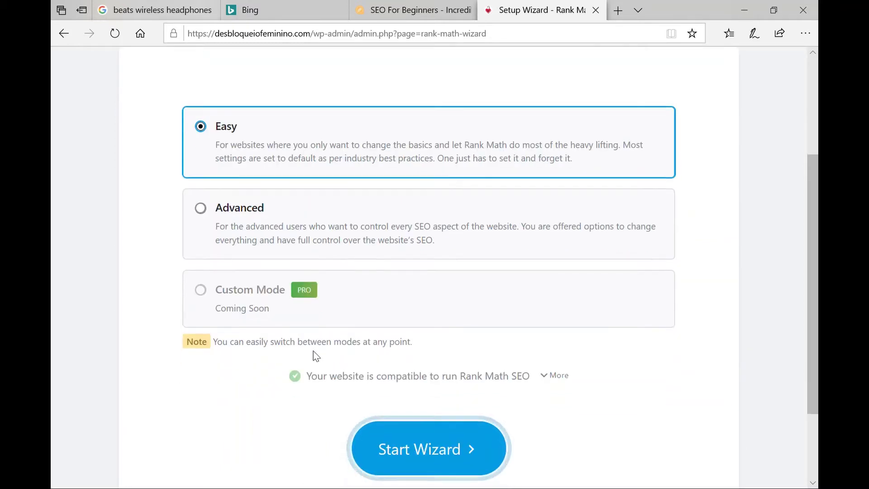
pyautogui.click(433, 446)
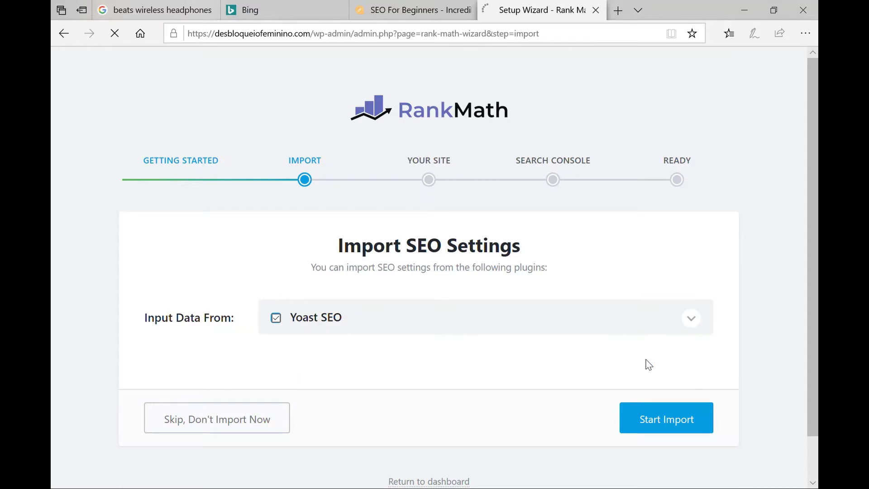
# Step: Scroll through the Import SEO Settings step, which offers Yoast SEO as the import source
pyautogui.scroll(-1, 648, 364)
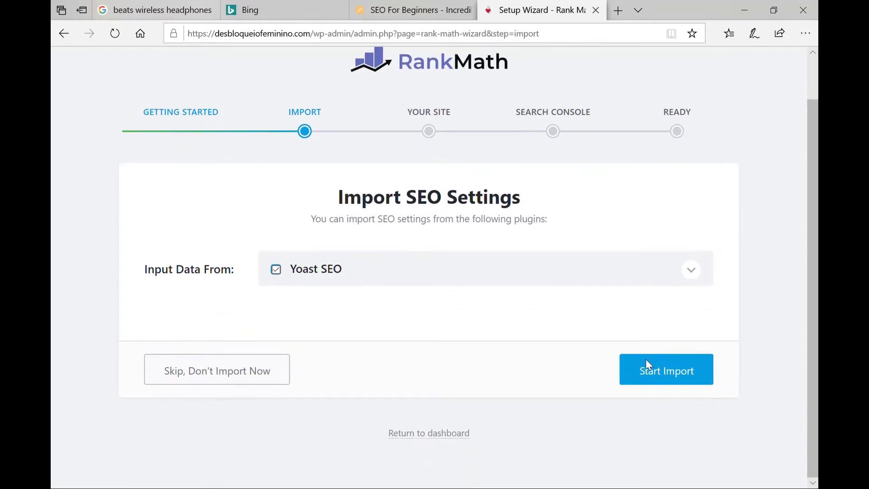
pyautogui.scroll(1, 646, 362)
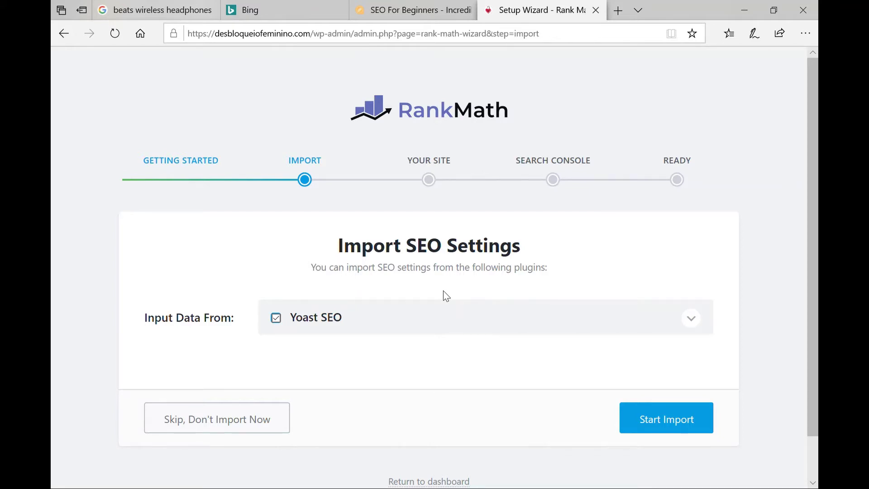
# Step: Skip importing SEO settings from Yoast SEO
pyautogui.click(270, 425)
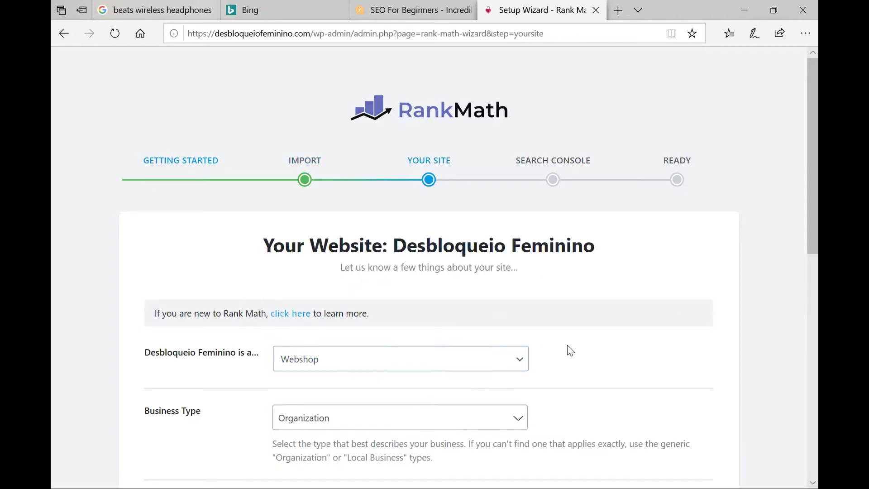
pyautogui.scroll(-1, 570, 350)
pyautogui.scroll(-1, 569, 350)
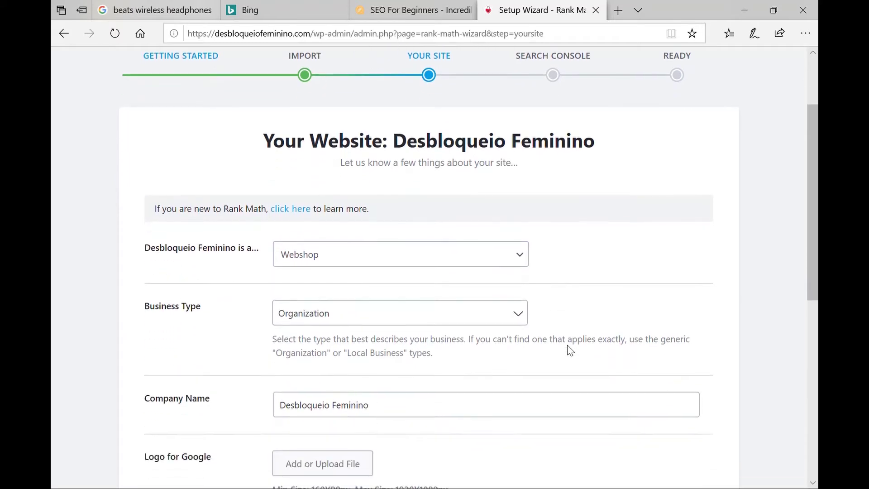
# Step: Set site type to Small Business Site and business type to Website, then save and continue
pyautogui.click(338, 259)
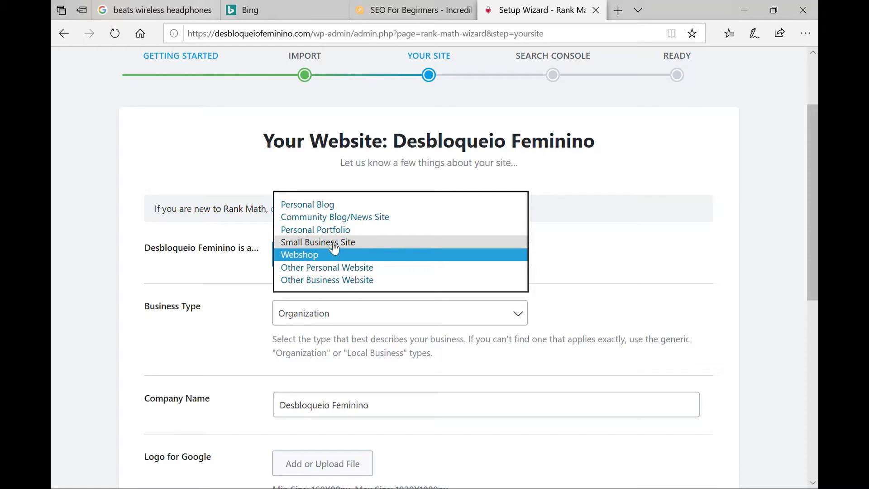
pyautogui.click(334, 245)
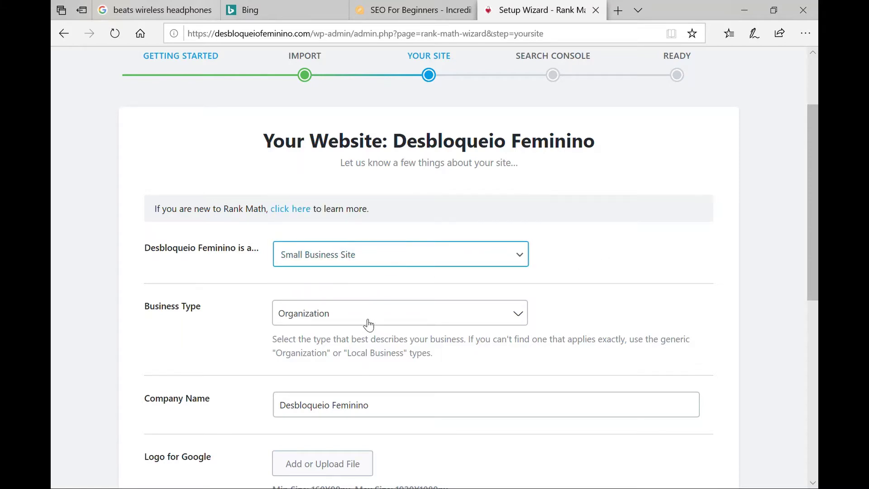
pyautogui.click(323, 319)
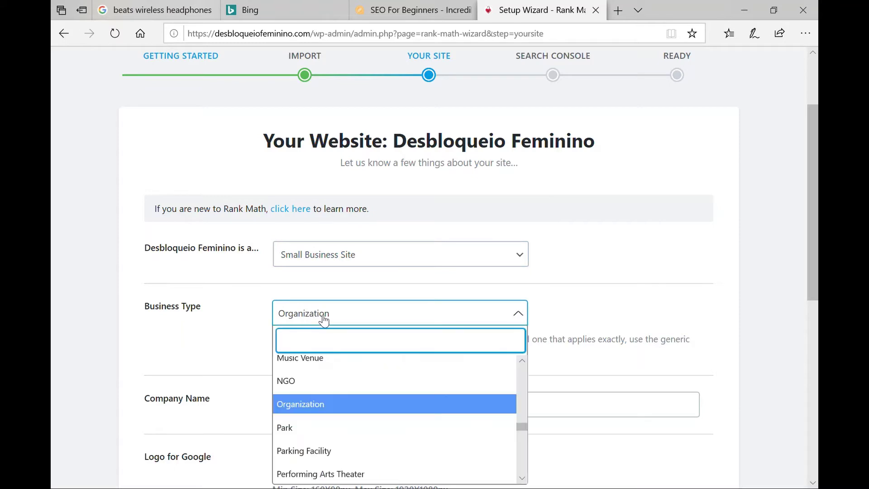
pyautogui.scroll(-2, 352, 427)
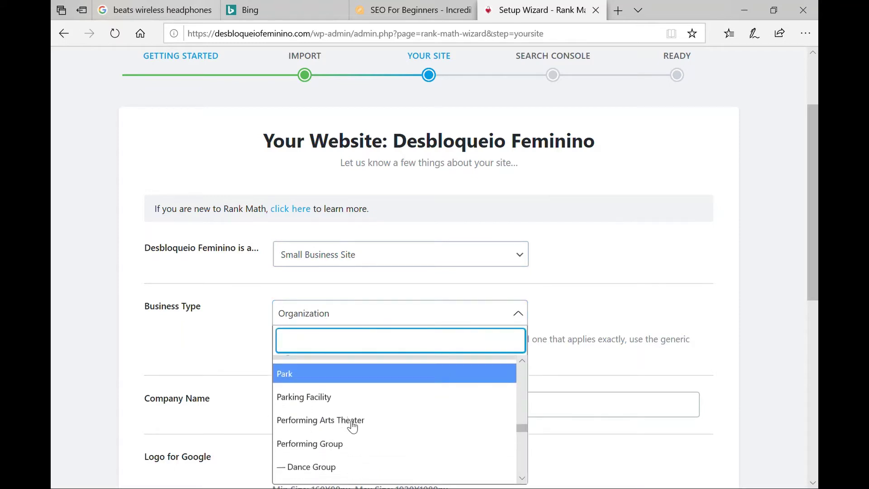
pyautogui.scroll(-3, 352, 427)
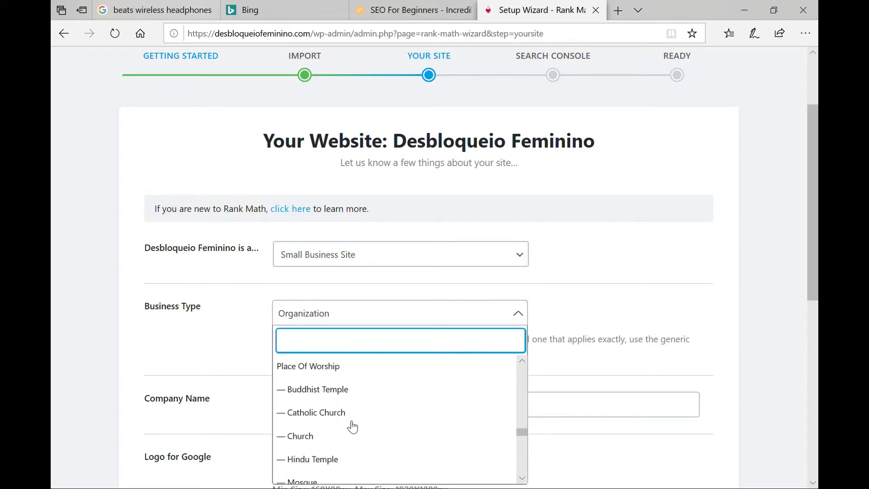
pyautogui.scroll(-10, 352, 426)
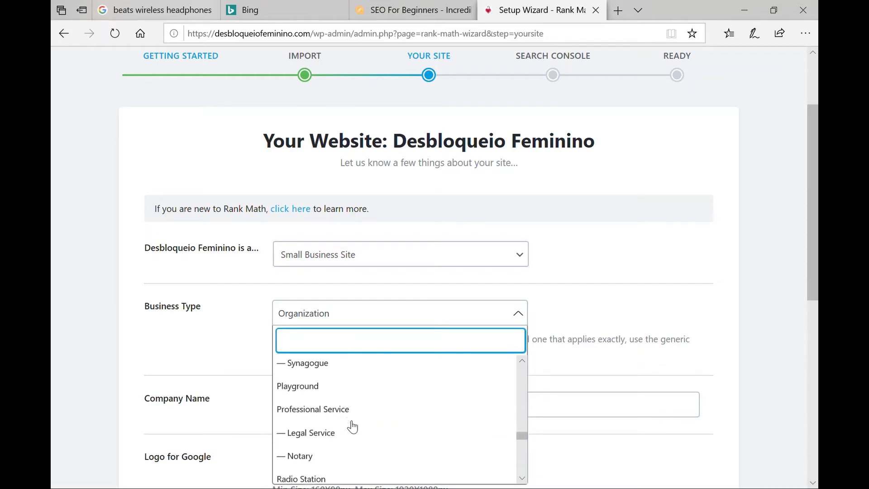
pyautogui.click(305, 284)
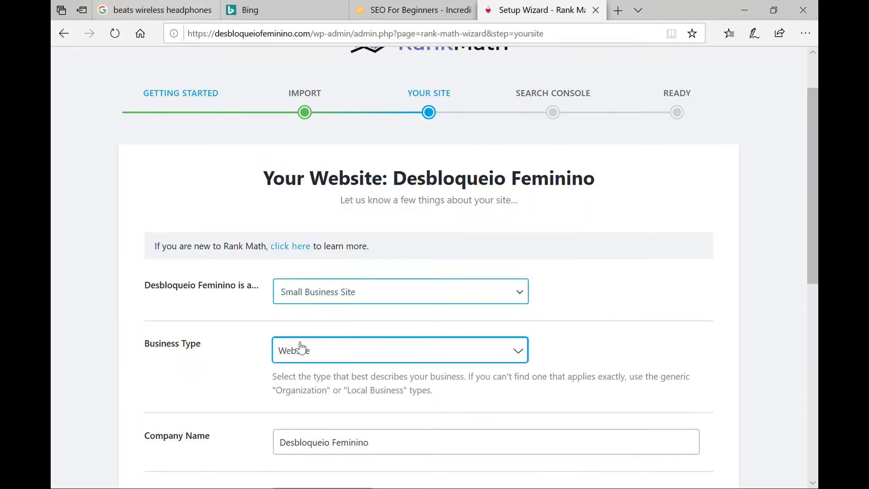
pyautogui.click(246, 371)
pyautogui.scroll(-3, 247, 372)
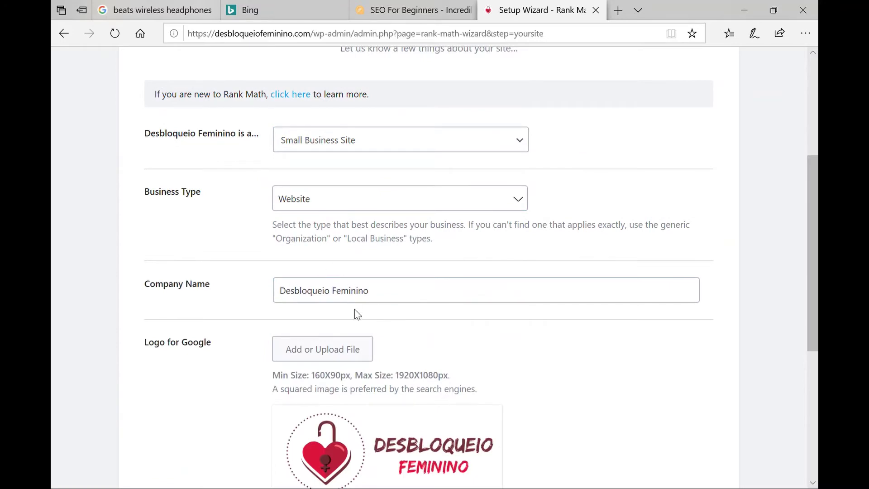
pyautogui.scroll(-4, 491, 347)
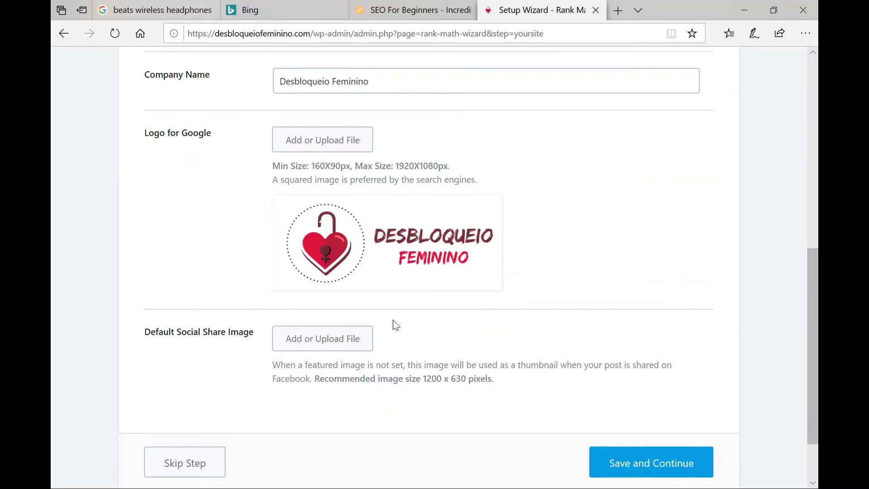
pyautogui.scroll(-2, 470, 366)
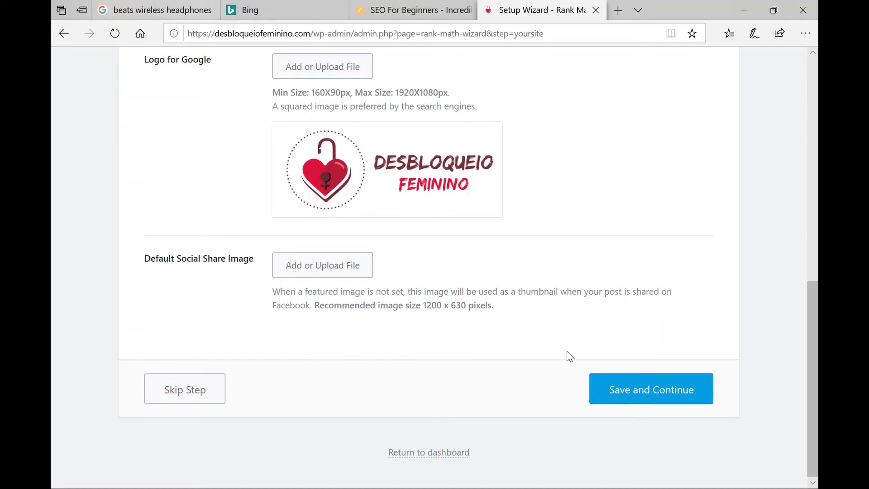
pyautogui.click(649, 397)
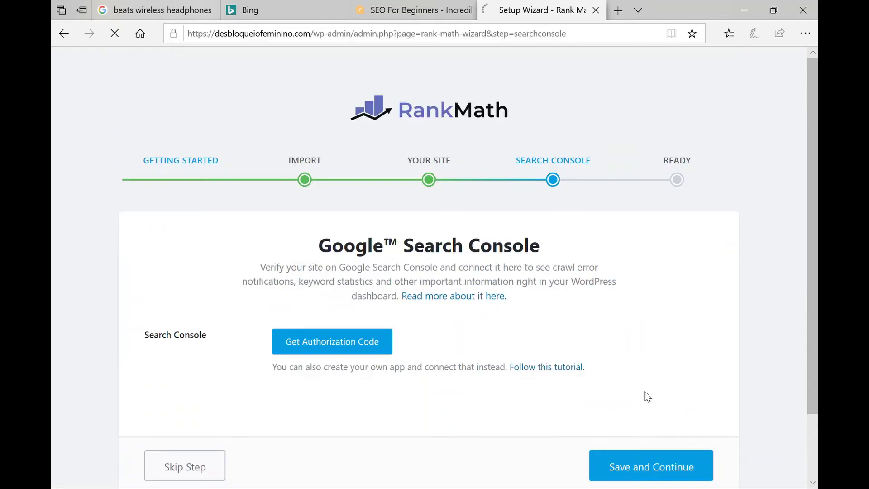
# Step: Authorize Google Search Console with a pasted authorization code, then save and continue
pyautogui.scroll(-2, 647, 397)
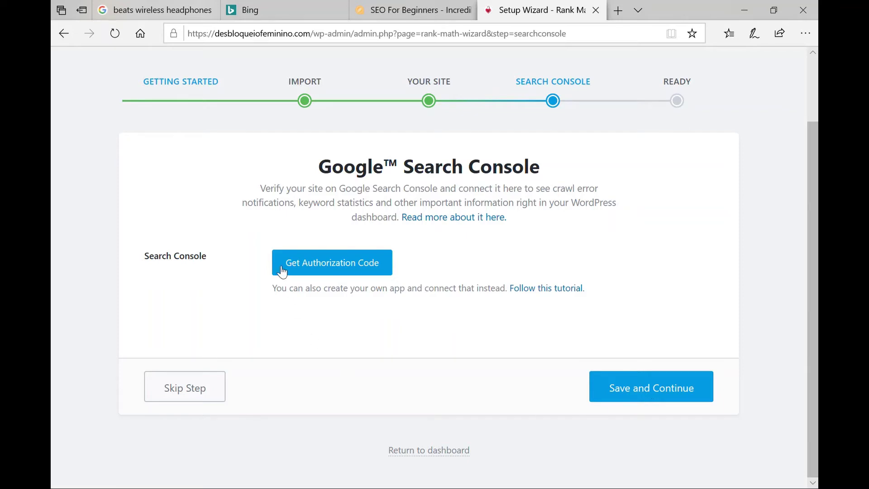
pyautogui.click(353, 269)
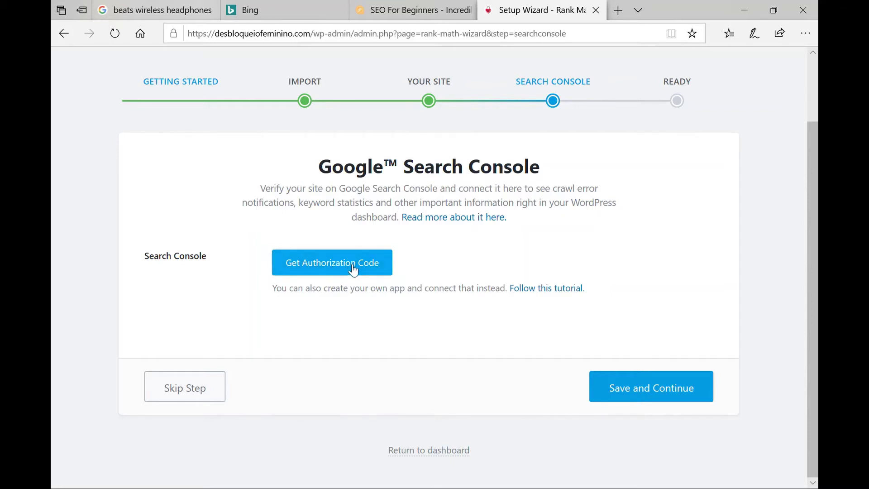
pyautogui.click(353, 268)
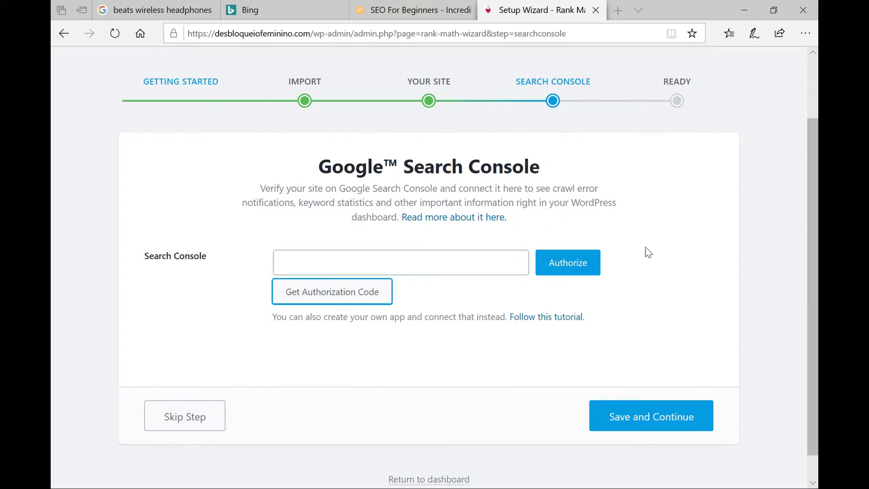
pyautogui.click(415, 270)
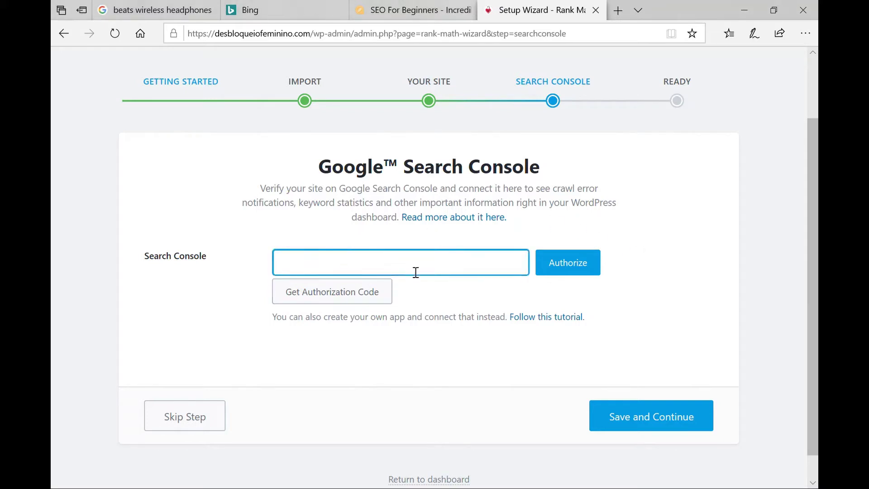
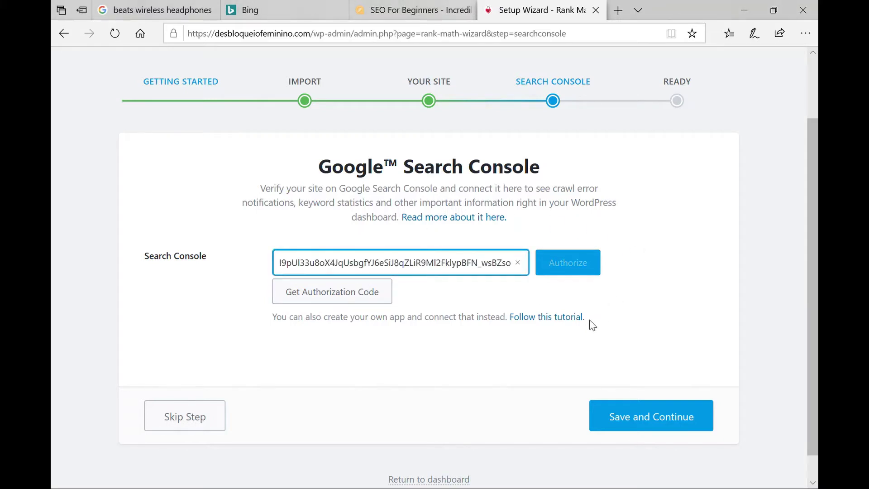
pyautogui.click(565, 264)
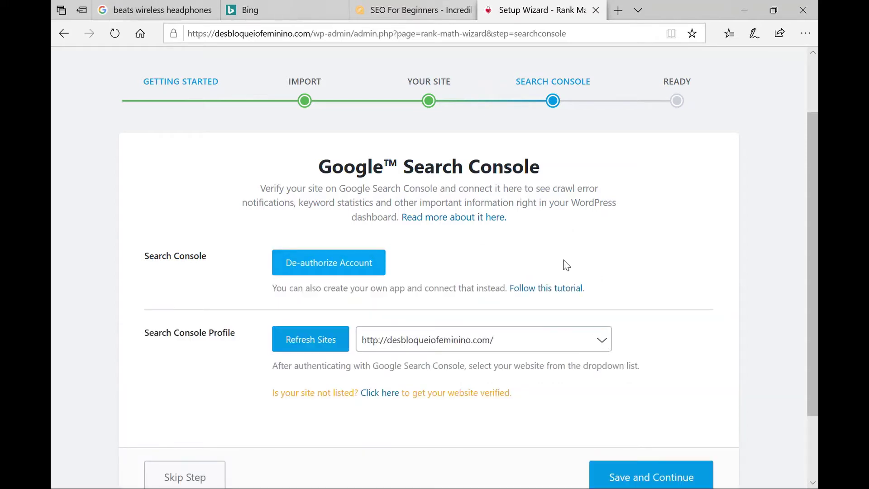
pyautogui.scroll(-2, 701, 298)
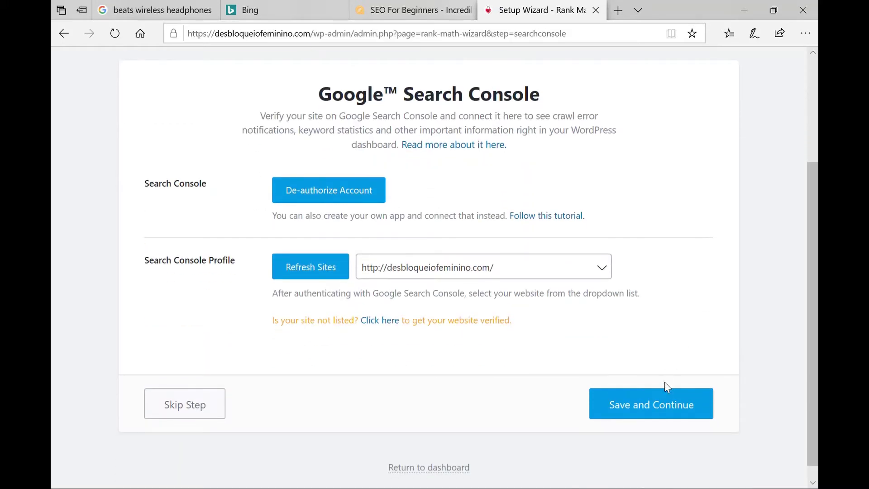
pyautogui.click(671, 405)
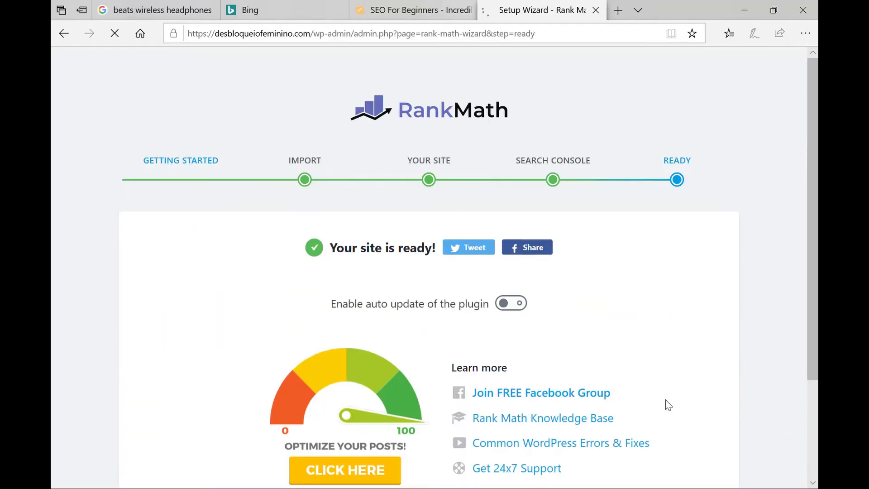
# Step: Leave the finished Rank Math setup wizard and return to the dashboard
pyautogui.scroll(-3, 669, 405)
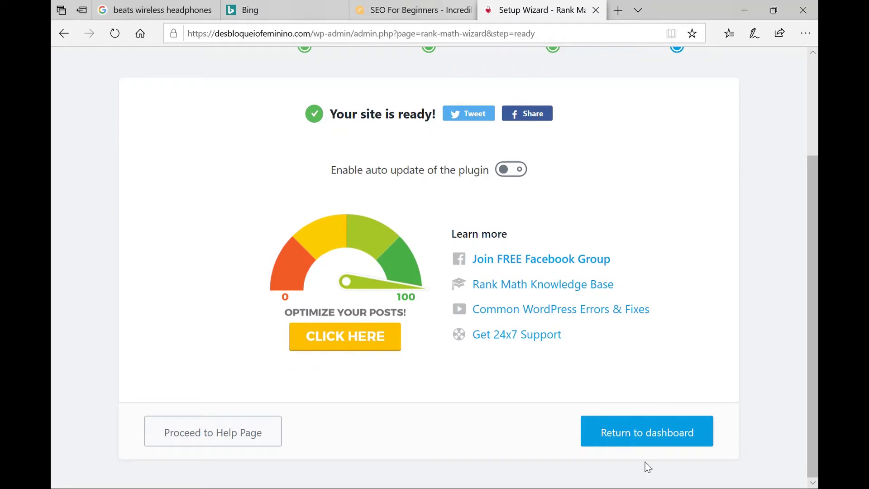
pyautogui.click(655, 439)
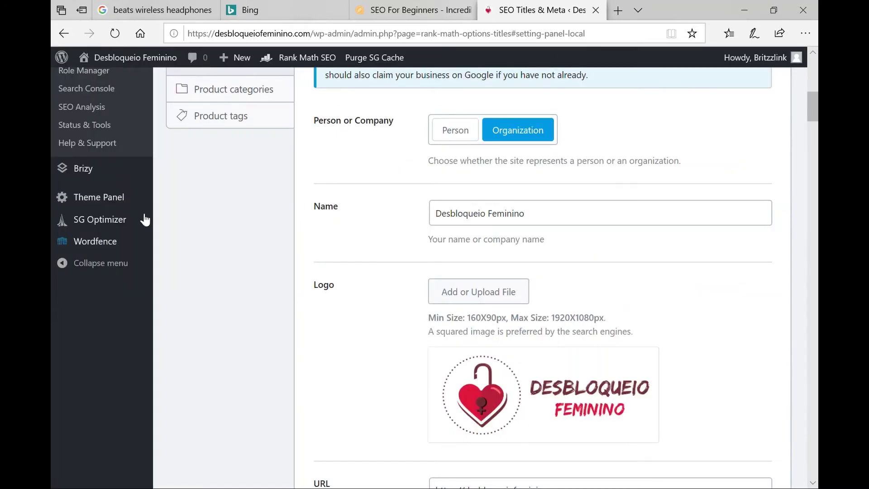
# Step: Review the Local SEO settings: Organization type, site name, logo and site URL
pyautogui.scroll(12, 145, 220)
pyautogui.scroll(-18, 145, 219)
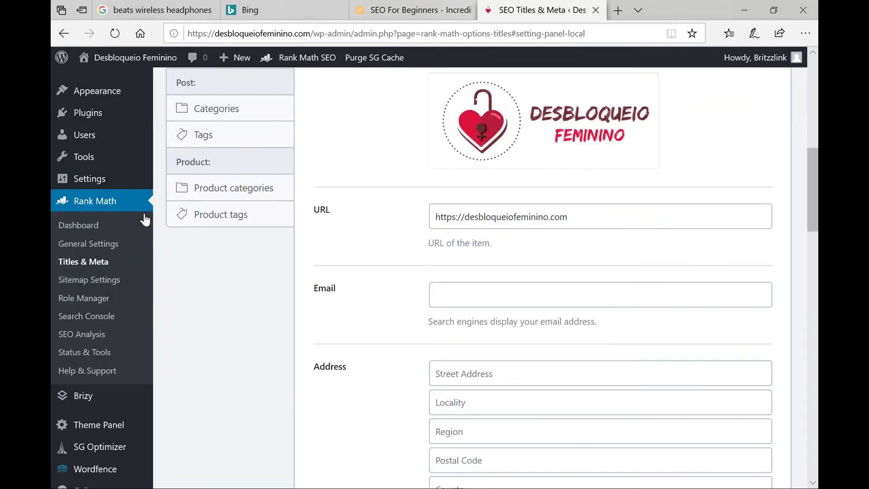
pyautogui.scroll(10, 398, 325)
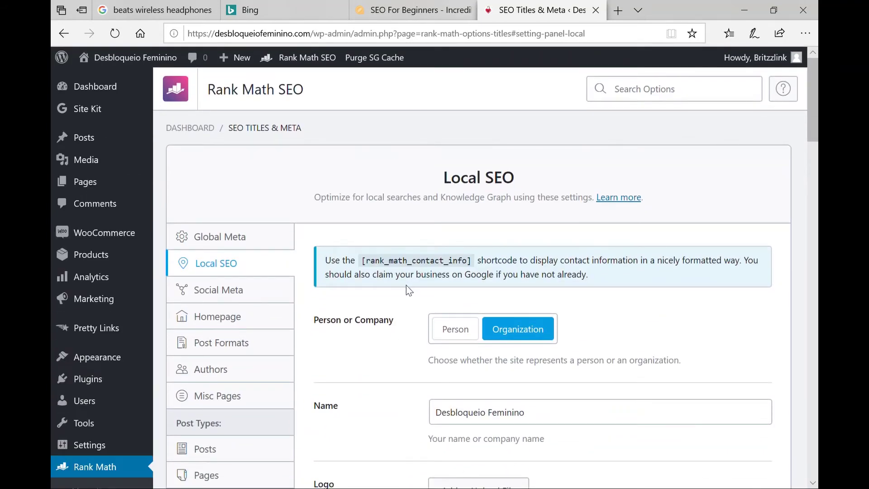
pyautogui.scroll(-2, 265, 312)
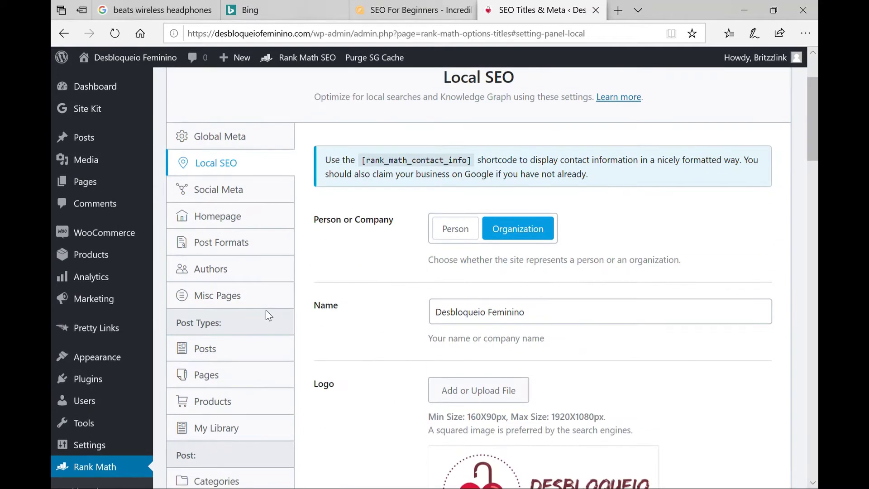
pyautogui.click(246, 373)
pyautogui.scroll(-5, 248, 372)
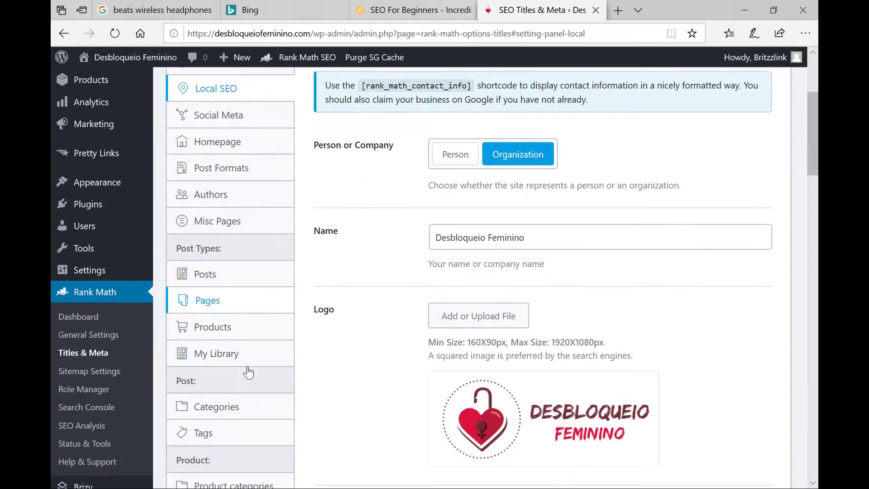
pyautogui.scroll(7, 248, 372)
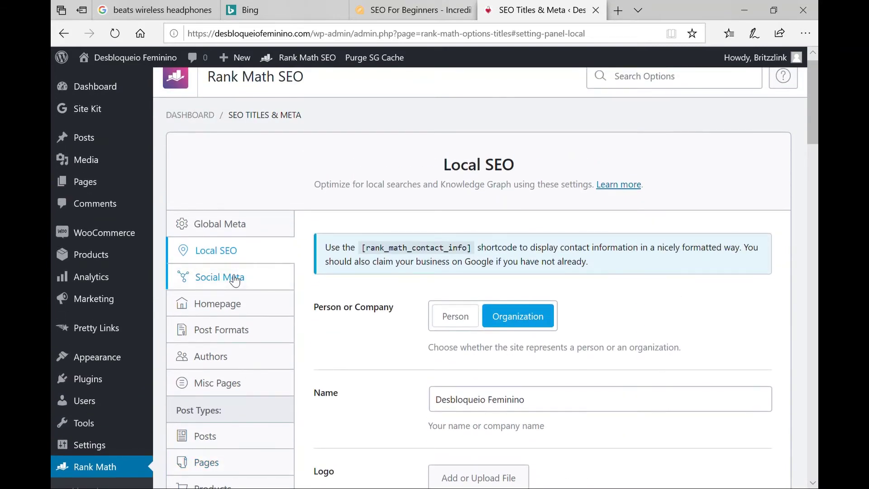
pyautogui.click(232, 277)
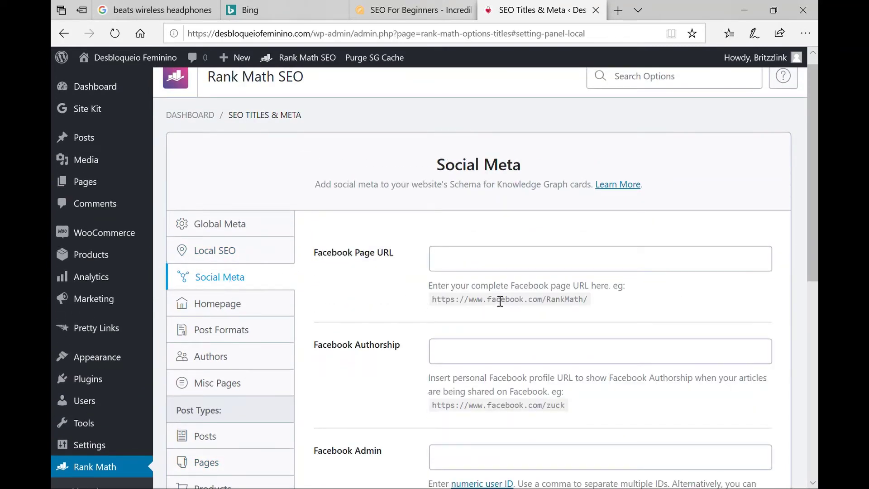
pyautogui.scroll(-1, 456, 390)
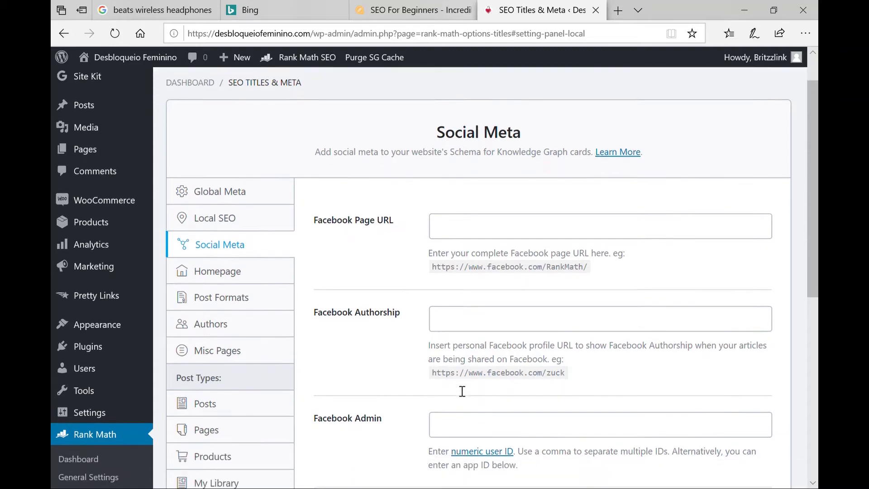
pyautogui.click(451, 297)
pyautogui.scroll(-4, 448, 296)
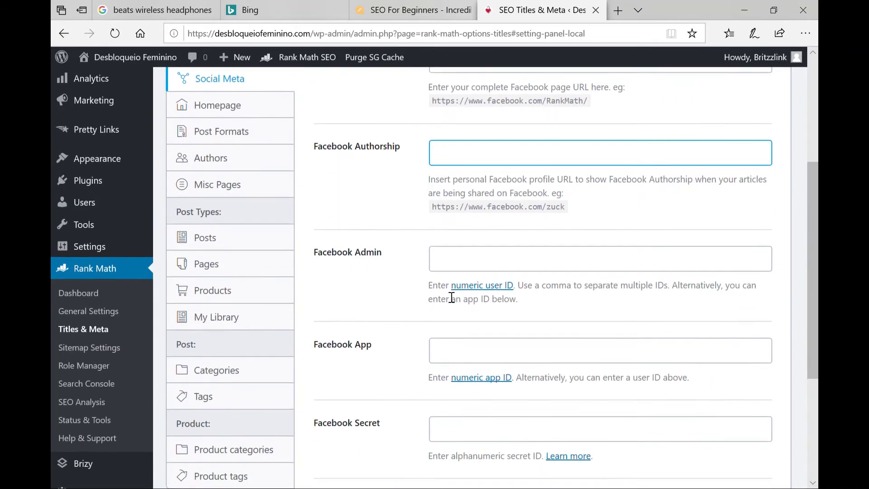
pyautogui.scroll(5, 445, 295)
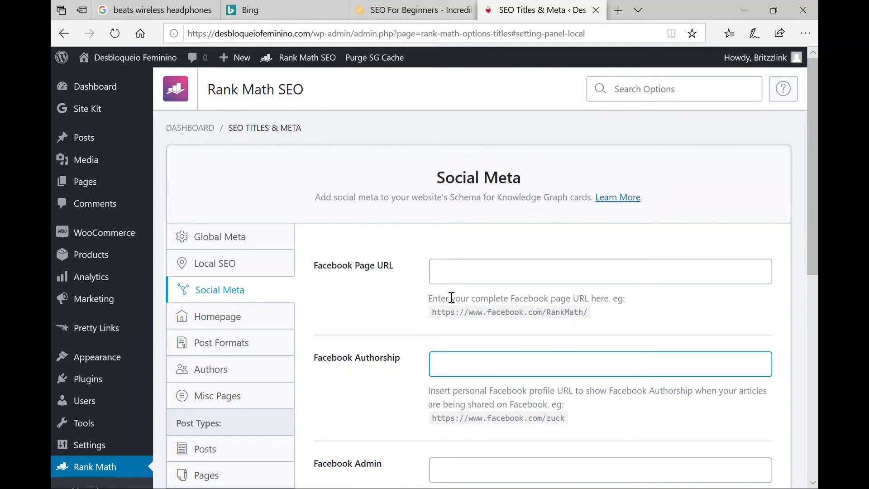
pyautogui.click(312, 314)
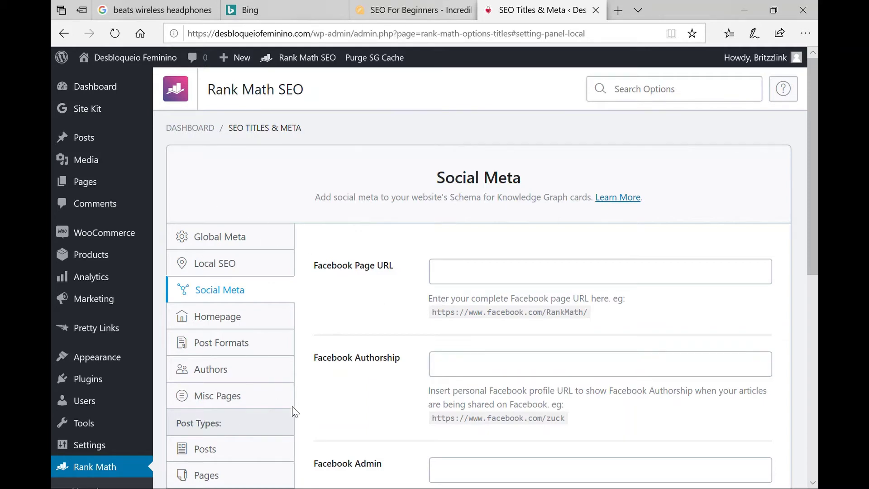
pyautogui.click(454, 467)
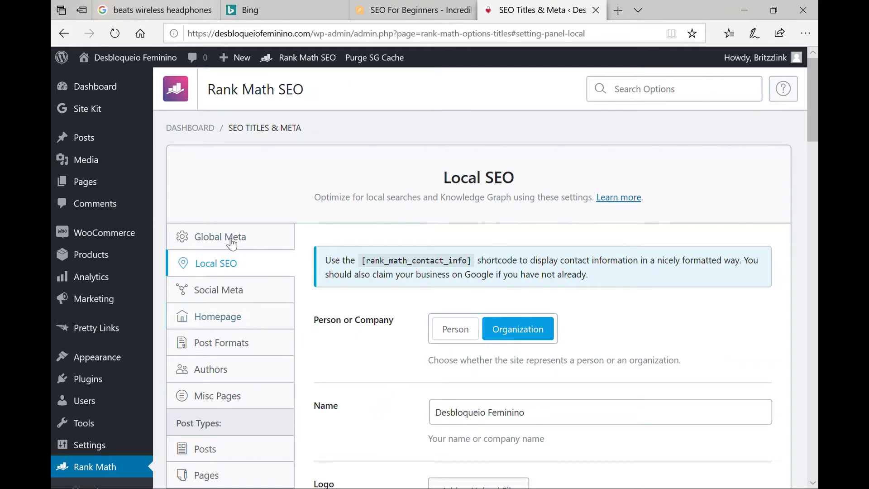
pyautogui.scroll(-20, 408, 379)
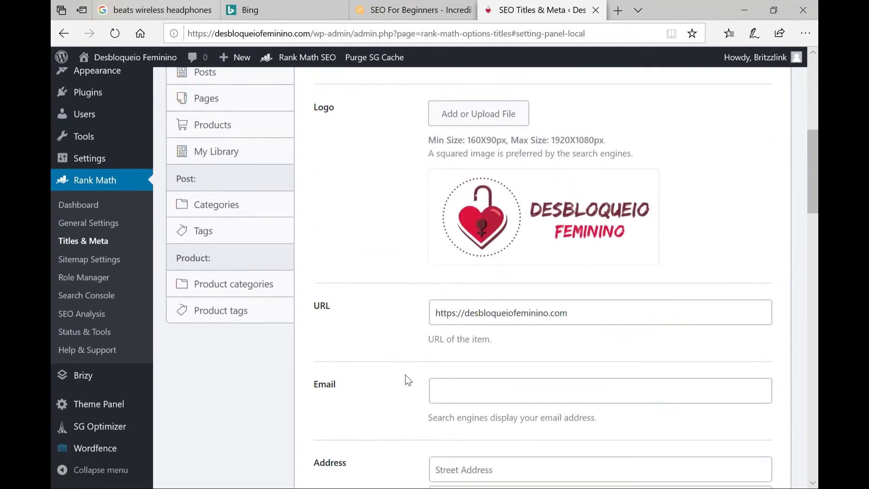
pyautogui.scroll(-3, 408, 379)
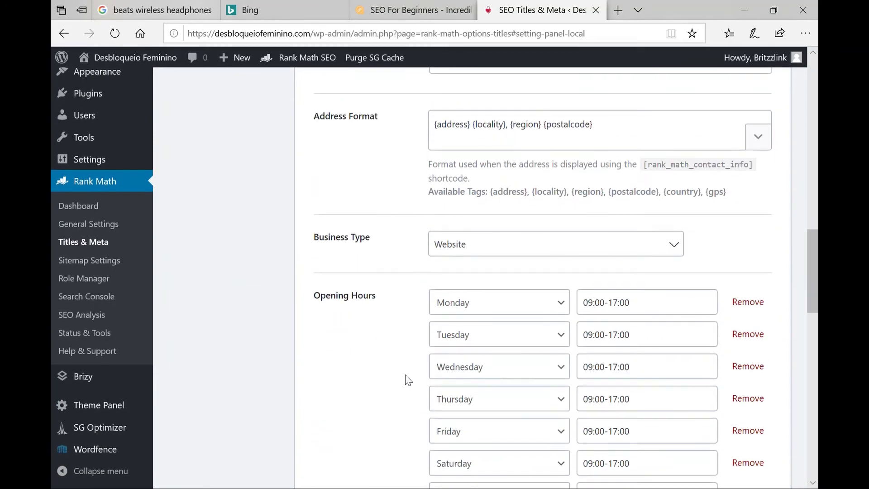
pyautogui.scroll(-9, 408, 379)
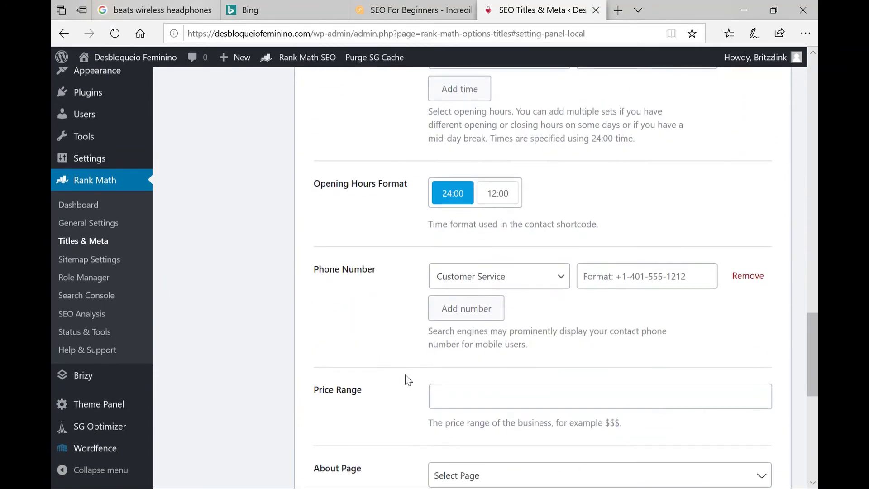
pyautogui.scroll(-5, 408, 379)
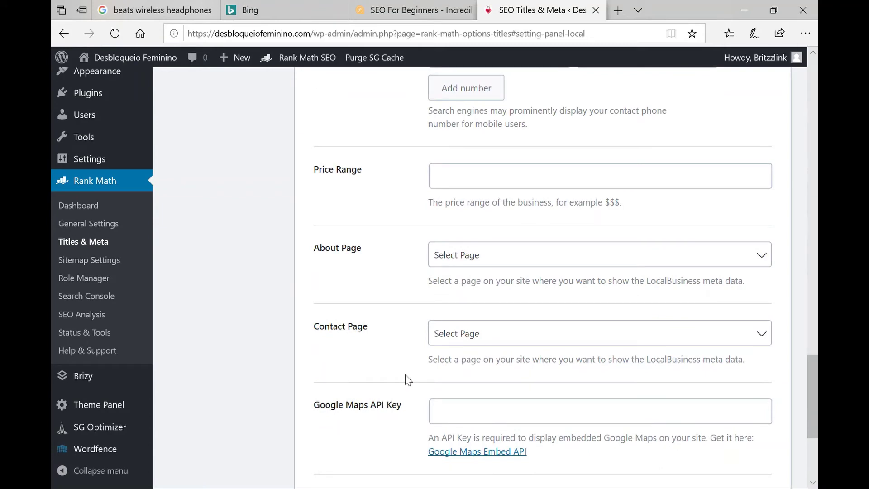
pyautogui.scroll(13, 389, 261)
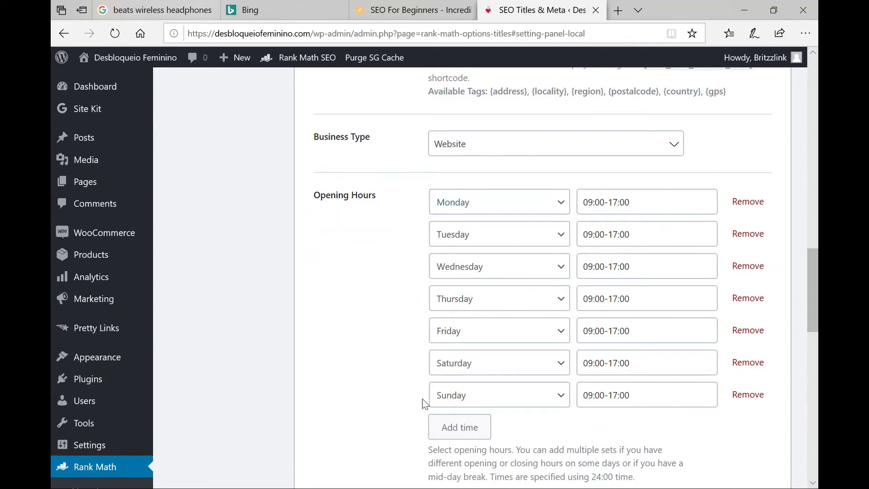
pyautogui.scroll(4, 380, 280)
pyautogui.scroll(20, 380, 281)
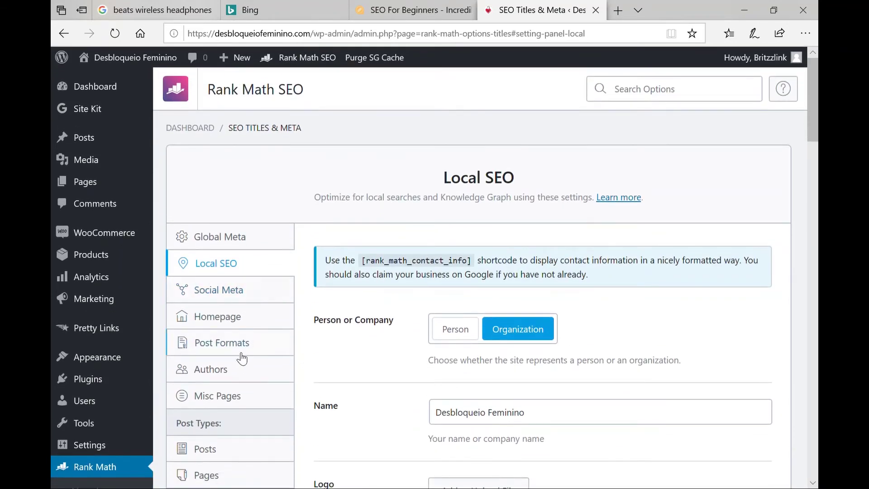
pyautogui.scroll(-1, 231, 416)
pyautogui.scroll(-1, 230, 419)
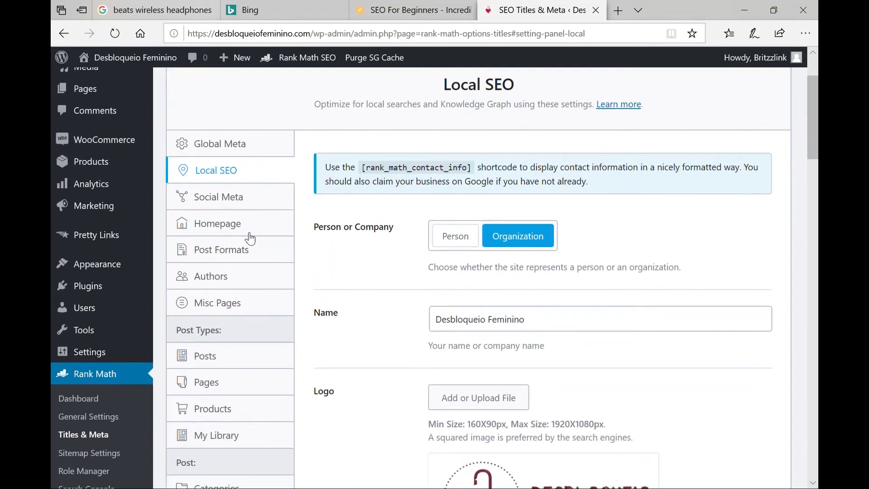
pyautogui.click(234, 383)
pyautogui.scroll(-2, 234, 383)
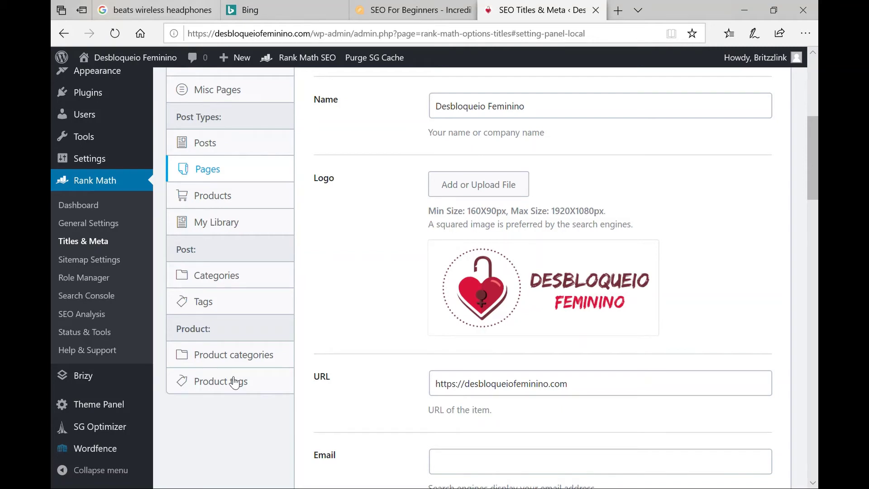
pyautogui.scroll(6, 234, 382)
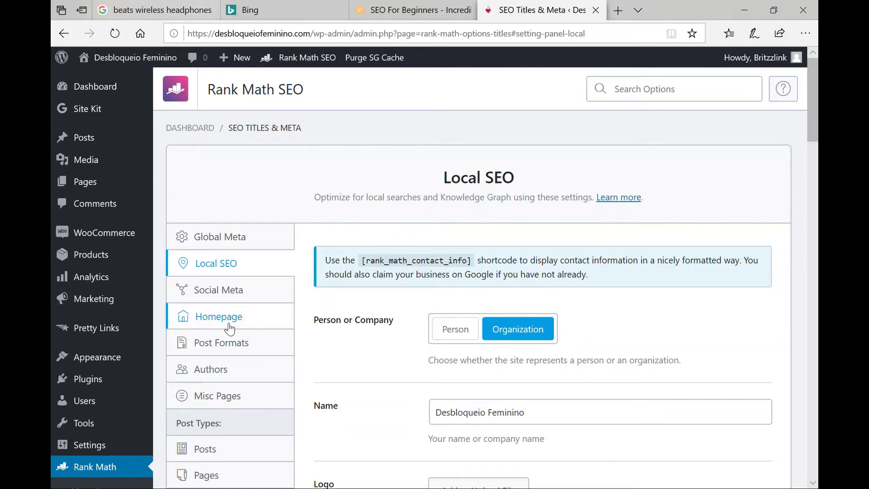
pyautogui.scroll(-7, 229, 328)
pyautogui.scroll(8, 225, 327)
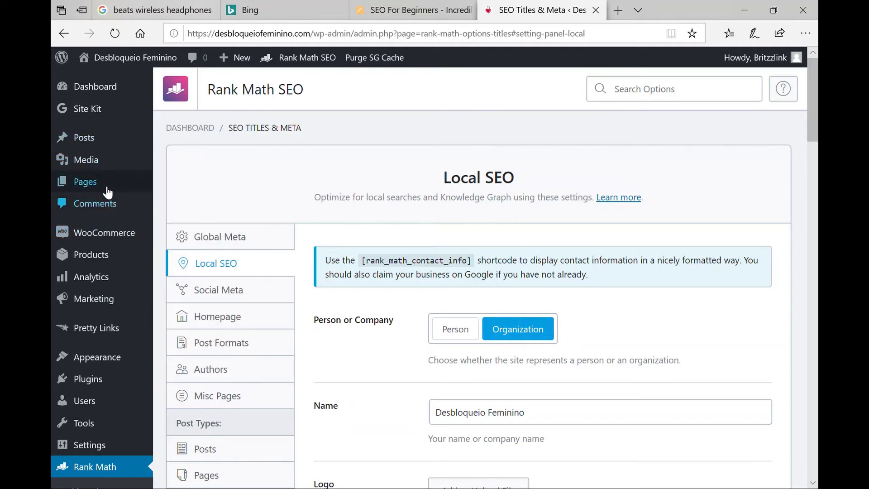
# Step: Start a new post titled 'Beats Wireless Headphones'
pyautogui.moveTo(101, 190)
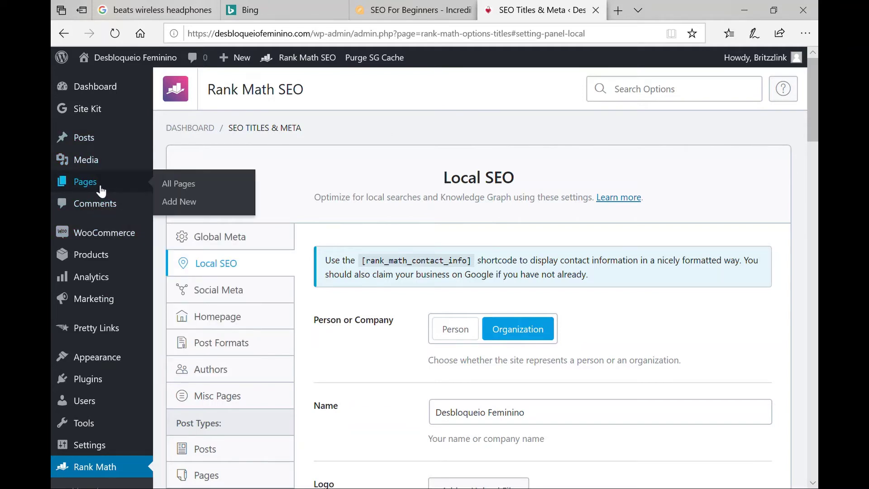
pyautogui.moveTo(97, 142)
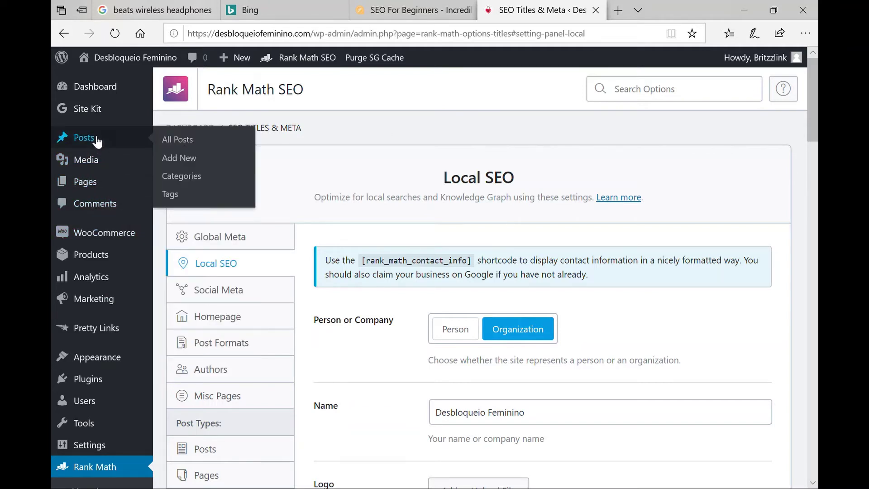
pyautogui.click(192, 162)
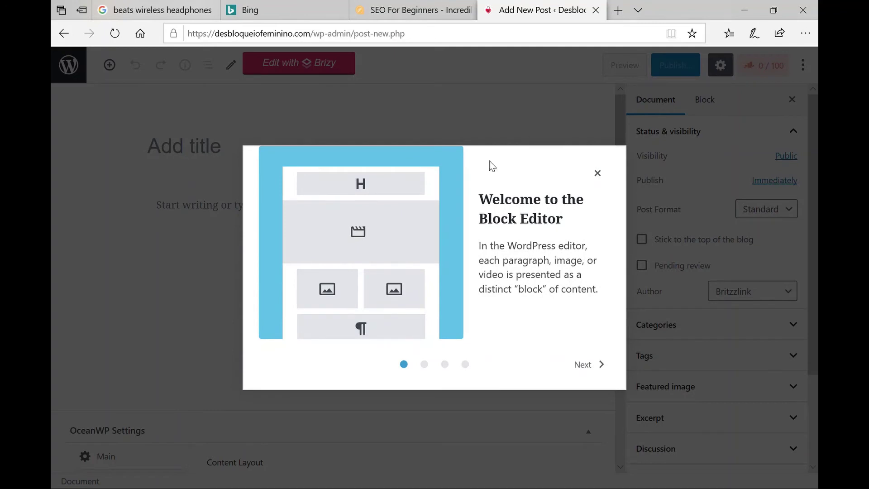
pyautogui.click(597, 173)
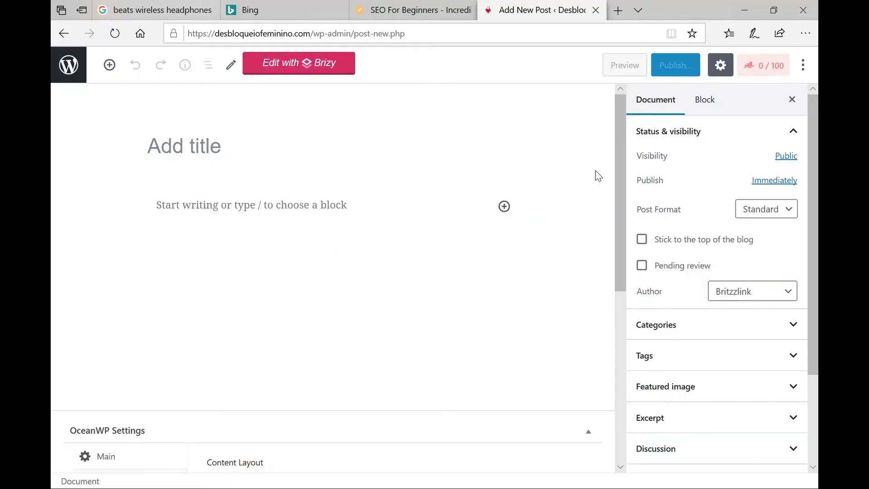
pyautogui.click(210, 154)
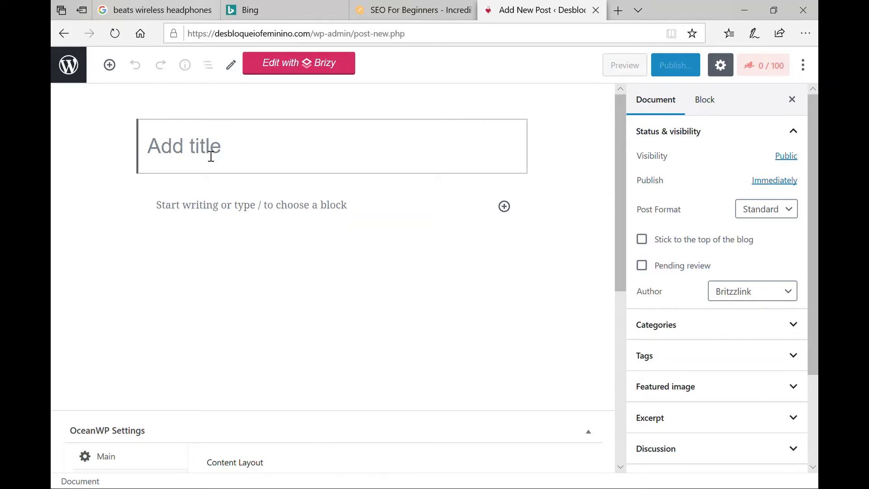
pyautogui.write('Be')
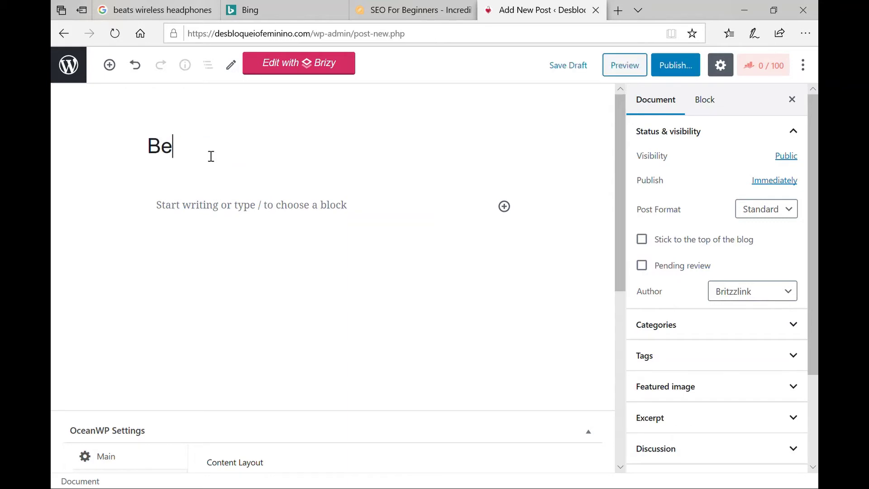
pyautogui.press('BackSpace')
pyautogui.press('BackSpace')
pyautogui.write('10 Bes')
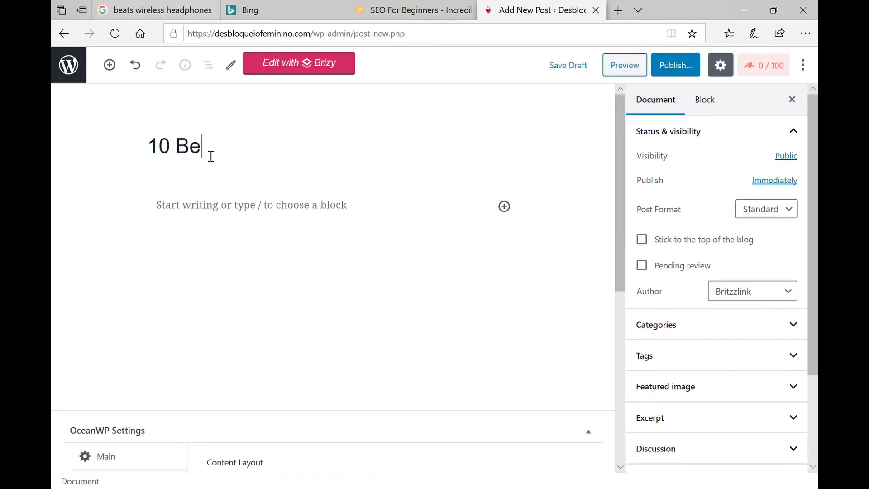
pyautogui.press('BackSpace')
pyautogui.press('BackSpace')
pyautogui.press('BackSpace')
pyautogui.press('BackSpace')
pyautogui.press('BackSpace')
pyautogui.press('BackSpace')
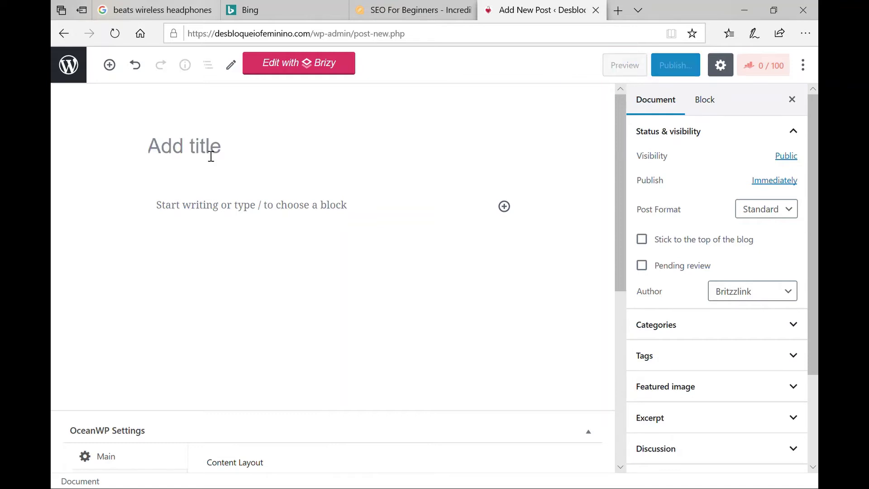
pyautogui.write('Be')
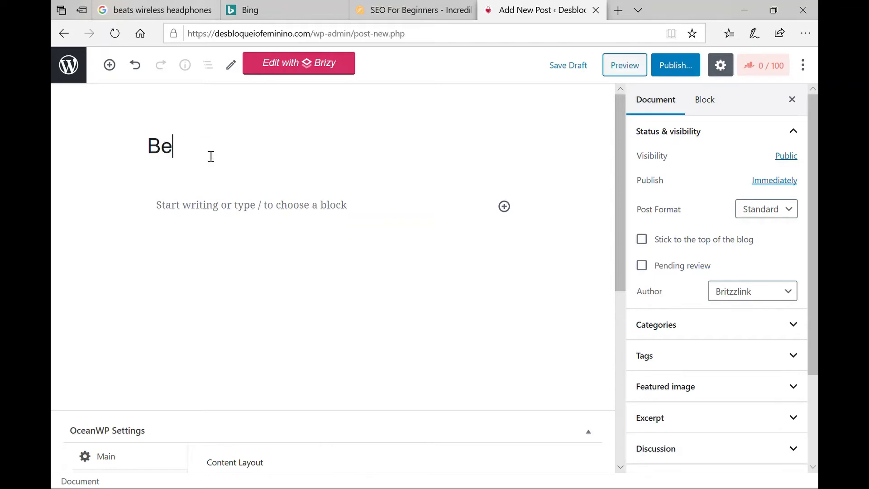
pyautogui.write('ats Wireless HeadP')
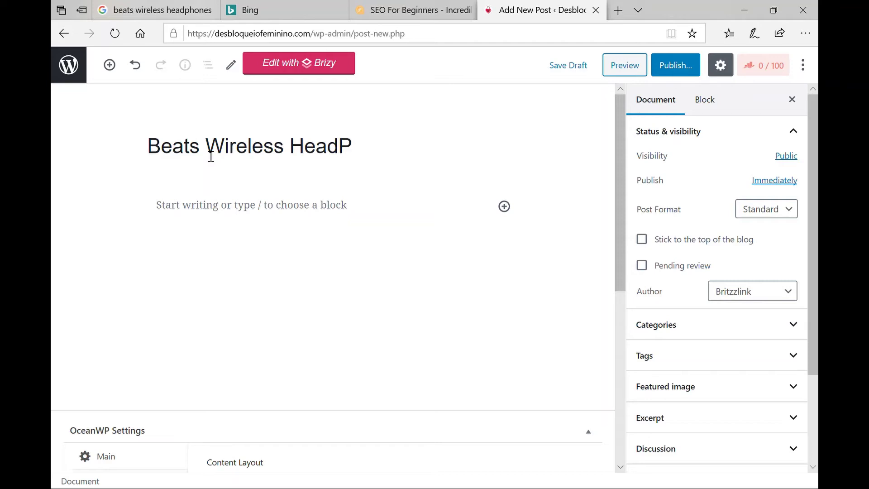
pyautogui.press('BackSpace')
pyautogui.write('phones')
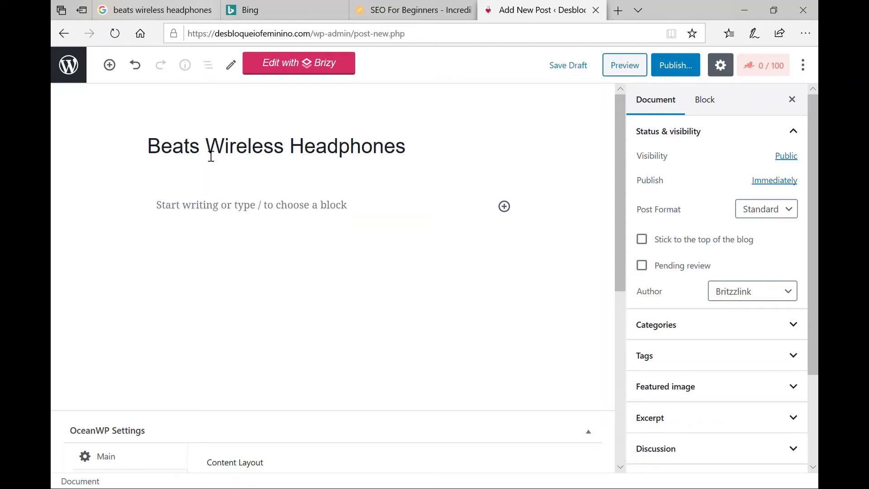
# Step: Write the body paragraph 'Hello, this is a dummy text about the beats wireless headphones.'
pyautogui.click(185, 215)
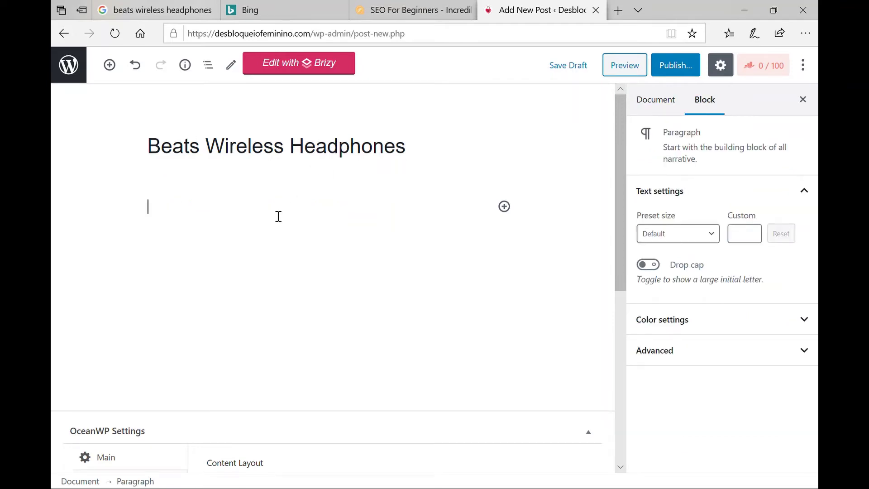
pyautogui.write('Hello, this is a du')
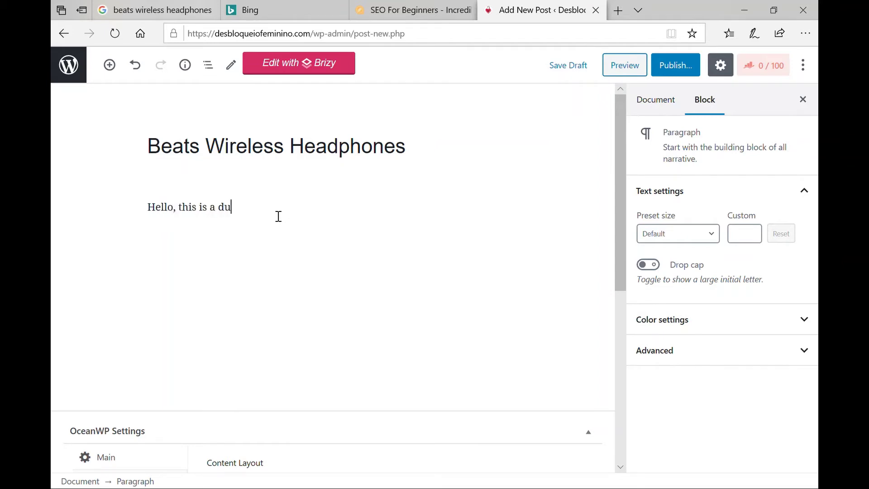
pyautogui.write('mmy text about the be')
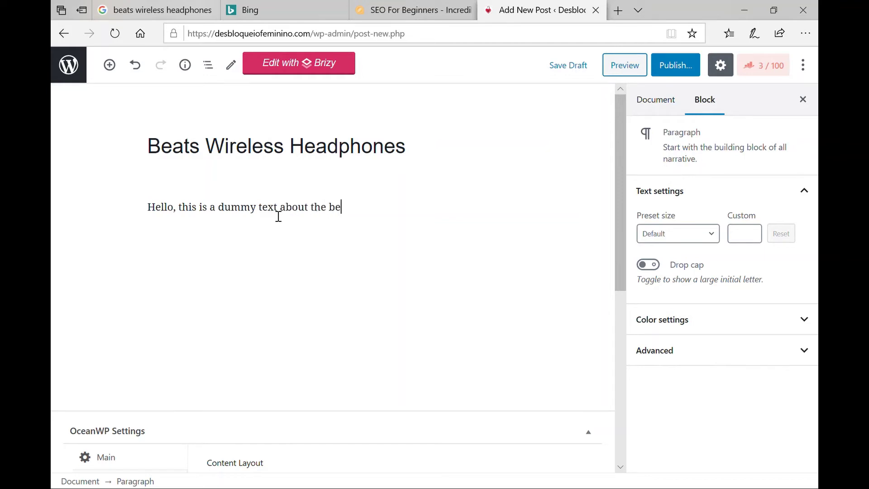
pyautogui.write('ats wireless headpho')
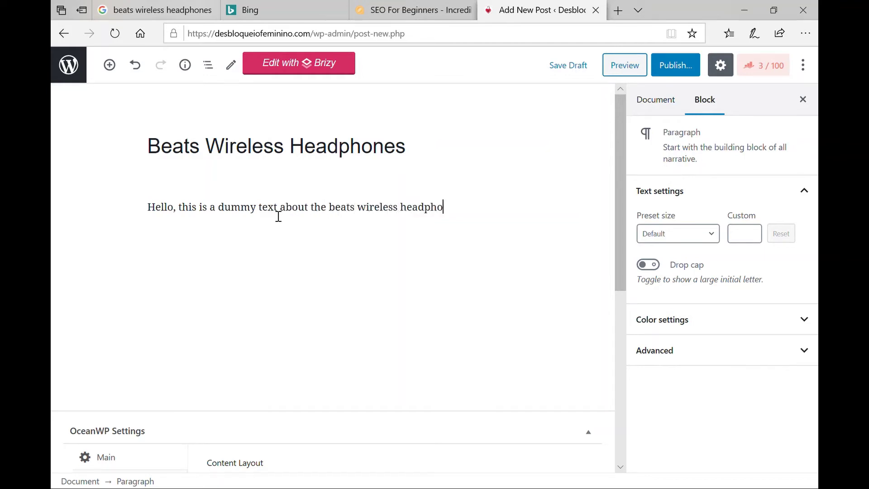
pyautogui.write('nes.')
pyautogui.press('Return')
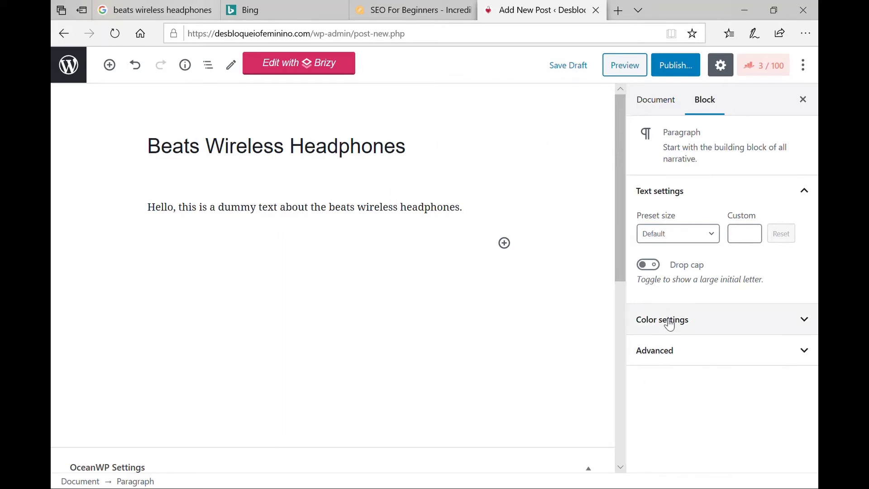
# Step: Show the post's Document settings, then the Rank Math SEO panel and its snippet editor
pyautogui.click(656, 103)
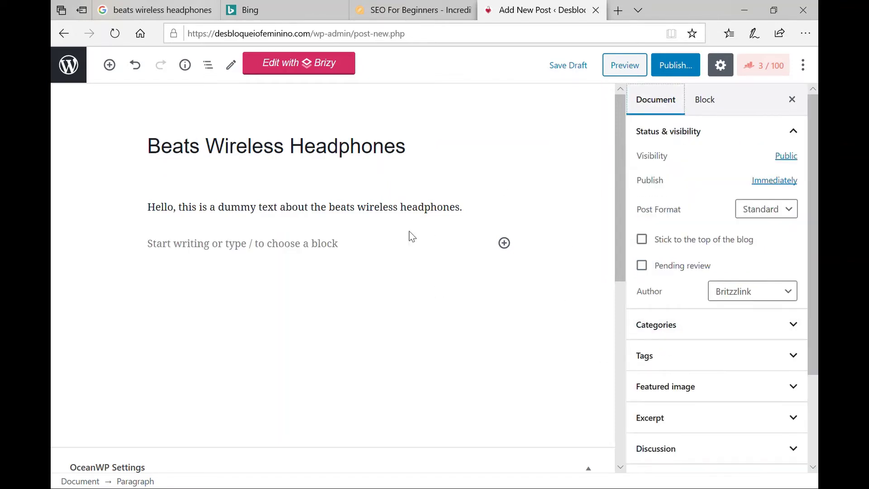
pyautogui.scroll(-3, 702, 267)
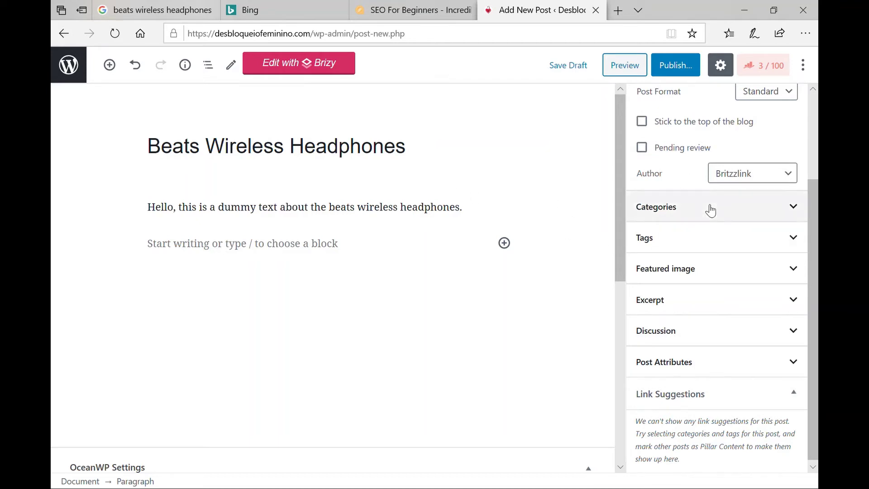
pyautogui.click(763, 70)
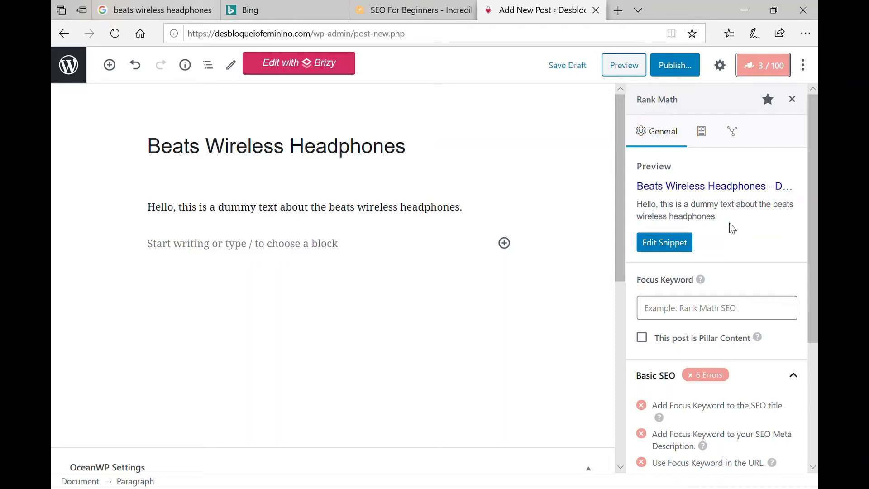
pyautogui.scroll(-2, 732, 228)
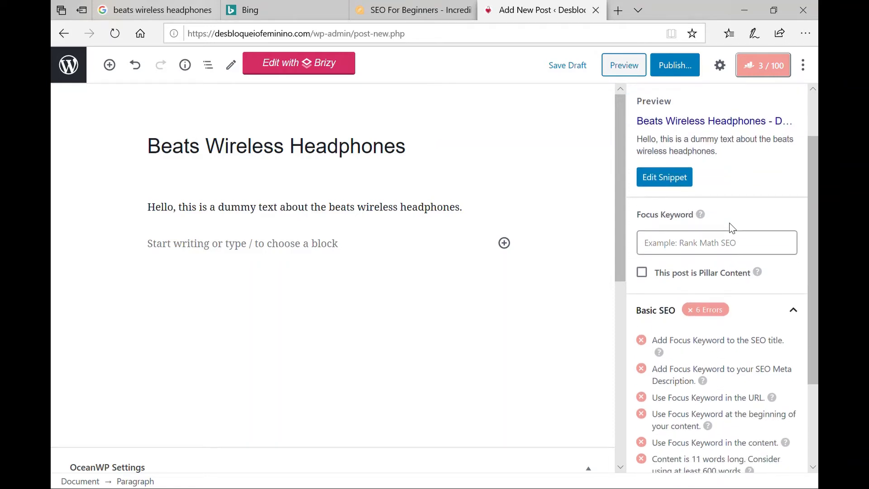
pyautogui.scroll(2, 731, 227)
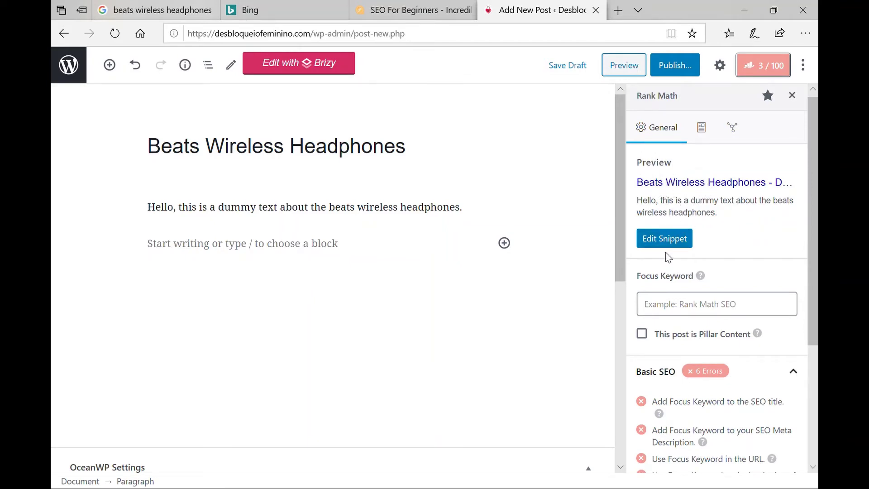
pyautogui.click(677, 243)
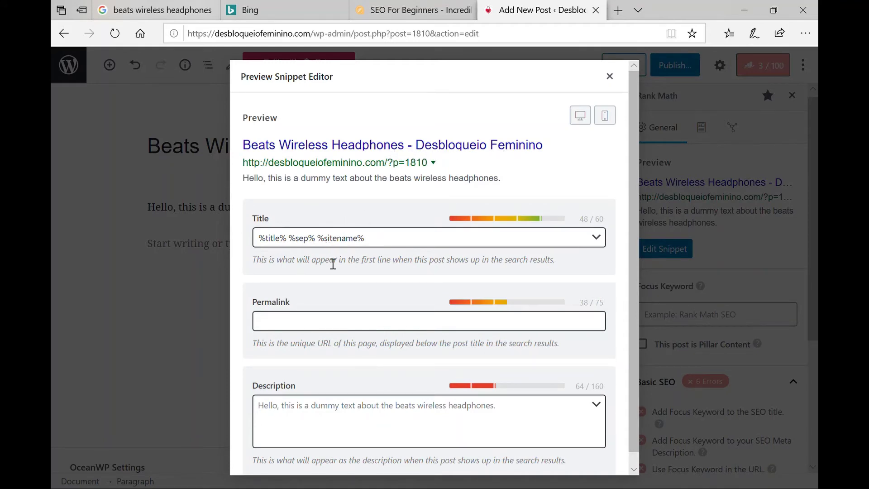
# Step: Replace the SEO title with 'The best way to choose a Bose wireless headphone %sep% %sitename%'
pyautogui.click(372, 239)
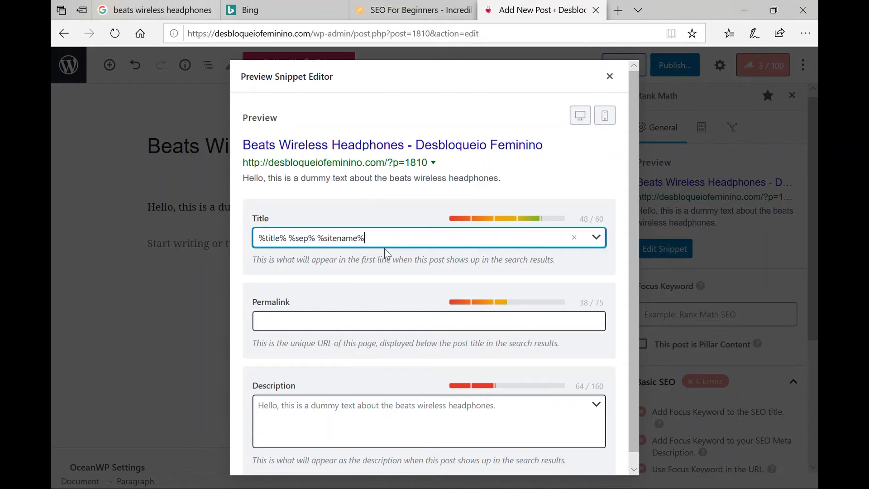
pyautogui.hotkey('shift', 'Left')
pyautogui.hotkey('shift', 'Left')
pyautogui.hotkey('shift', 'Left')
pyautogui.hotkey('shift', 'Left')
pyautogui.hotkey('shift', 'Left')
pyautogui.hotkey('shift', 'Left')
pyautogui.hotkey('shift', 'Left')
pyautogui.hotkey('shift', 'Left')
pyautogui.hotkey('shift', 'Left')
pyautogui.hotkey('shift', 'Left')
pyautogui.hotkey('shift', 'Left')
pyautogui.hotkey('shift', 'Left')
pyautogui.hotkey('shift', 'Left')
pyautogui.hotkey('shift', 'Left')
pyautogui.hotkey('shift', 'Left')
pyautogui.hotkey('shift', 'Left')
pyautogui.hotkey('shift', 'Left')
pyautogui.hotkey('shift', 'Left')
pyautogui.hotkey('shift', 'Left')
pyautogui.hotkey('shift', 'Left')
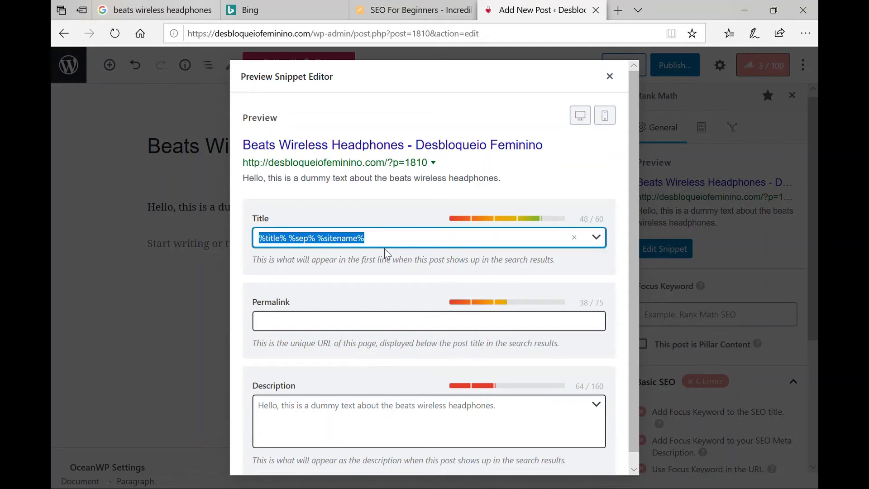
pyautogui.write('The bes')
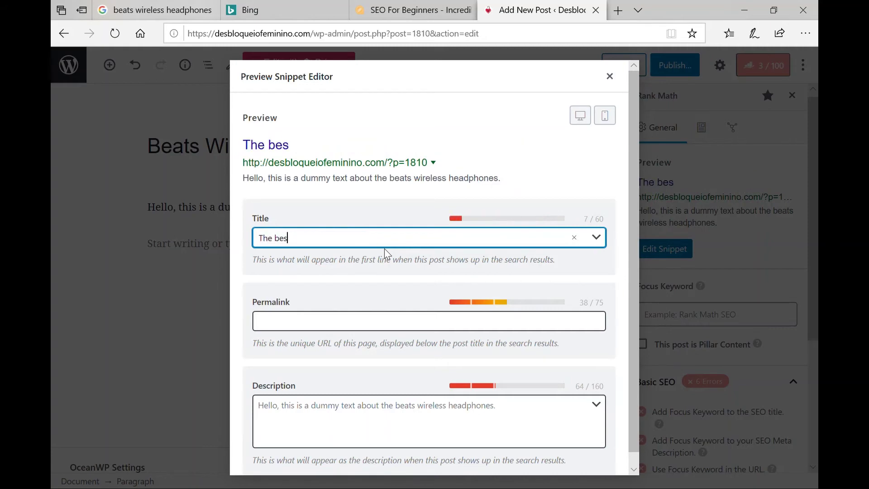
pyautogui.write('t way to ch')
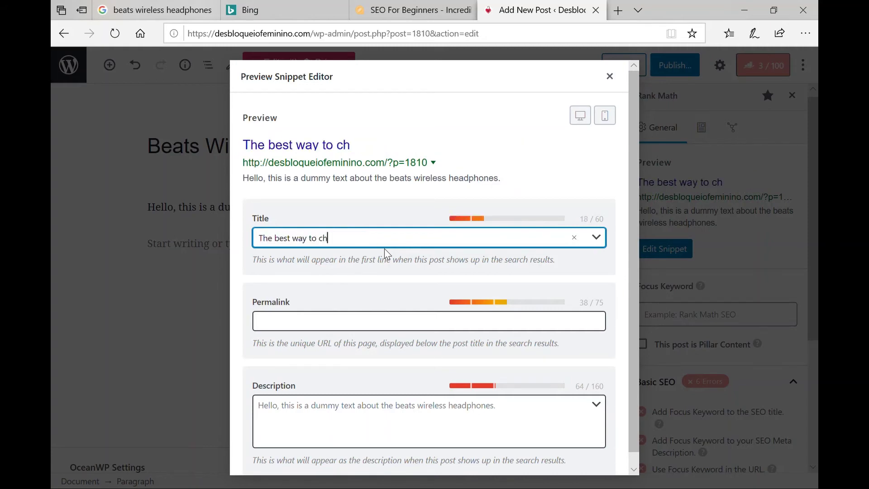
pyautogui.write('oose a B')
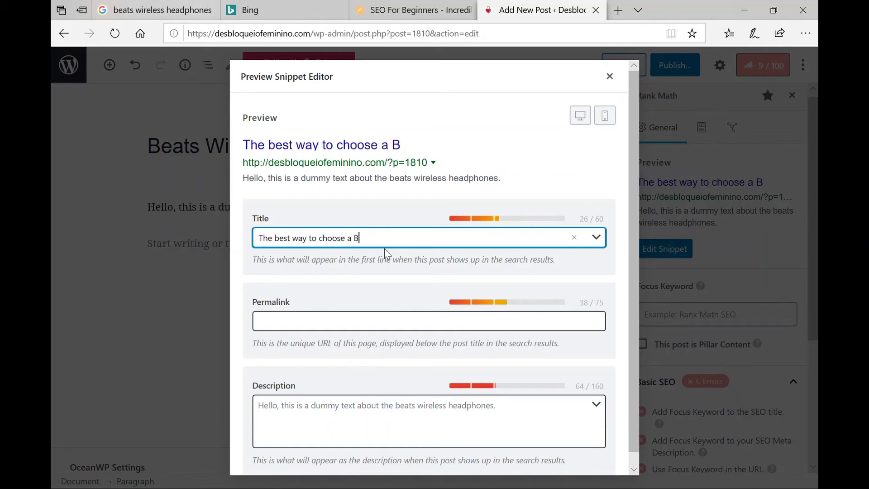
pyautogui.write('ose wireles')
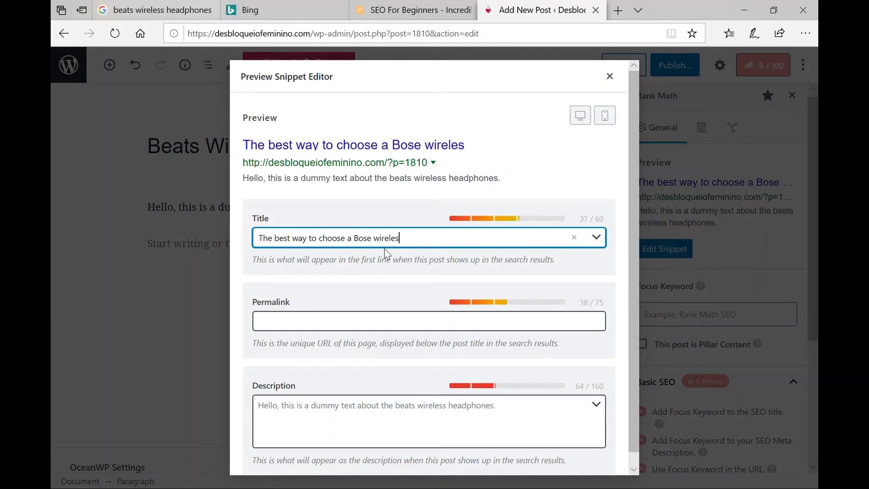
pyautogui.write('s headphone')
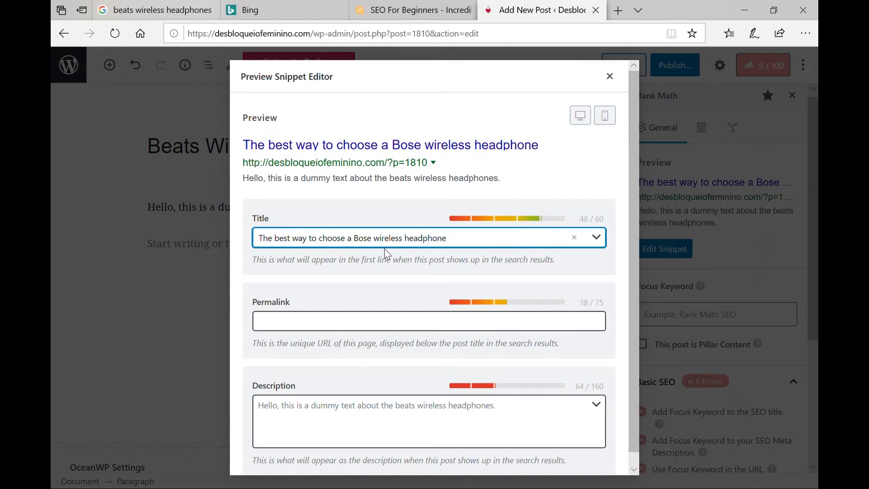
pyautogui.write(' %sep% %site')
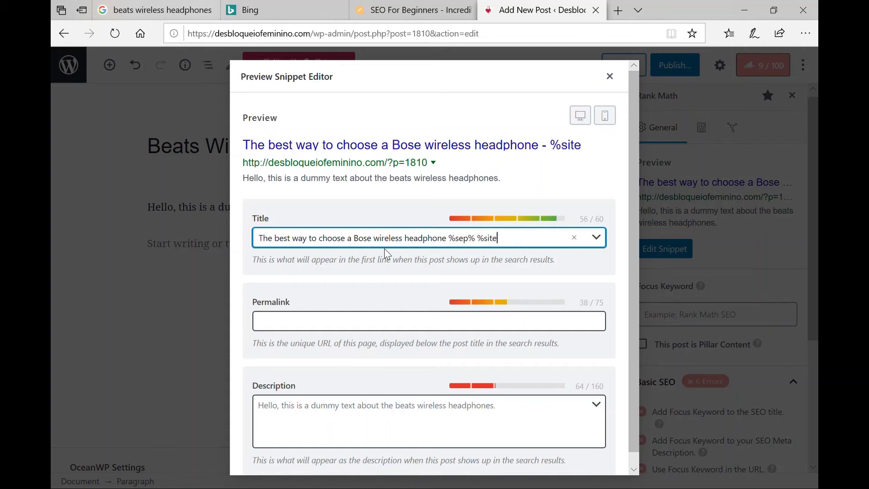
pyautogui.write('name%')
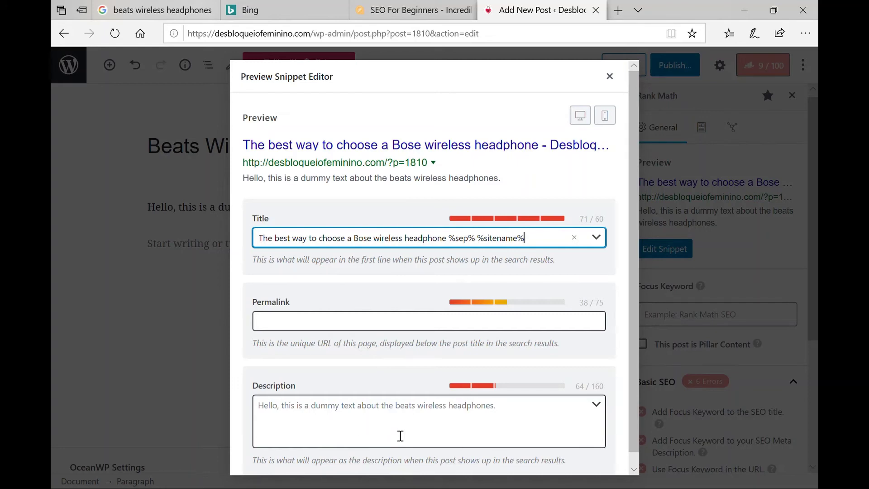
pyautogui.click(400, 435)
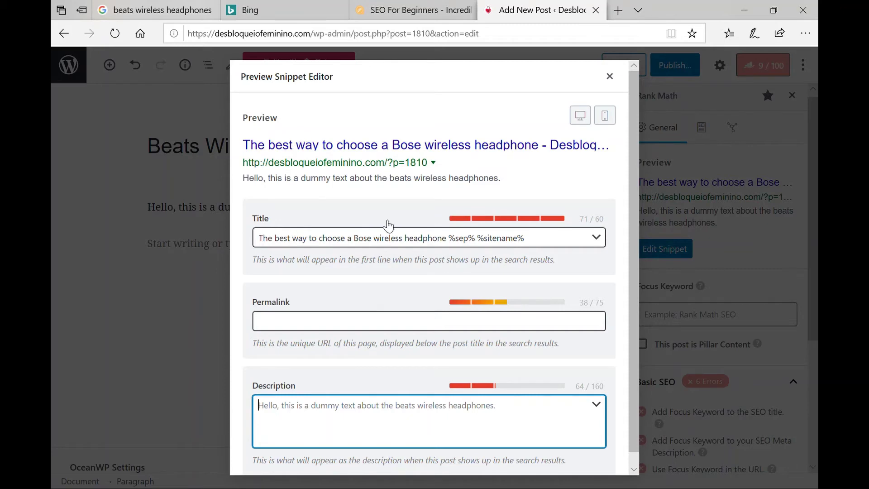
pyautogui.click(407, 10)
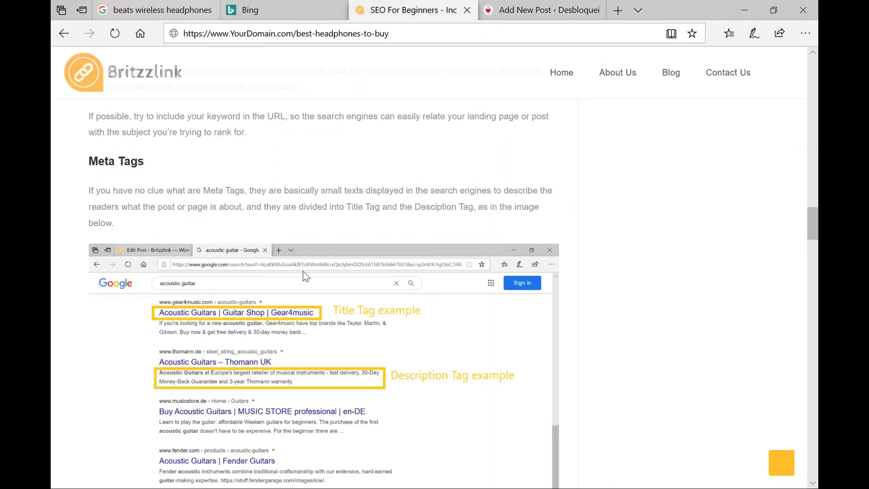
pyautogui.scroll(-1, 197, 231)
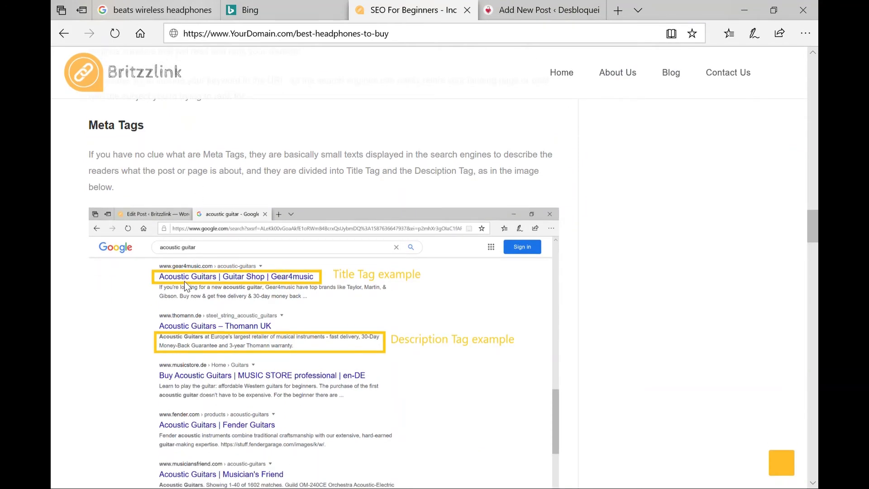
pyautogui.click(528, 15)
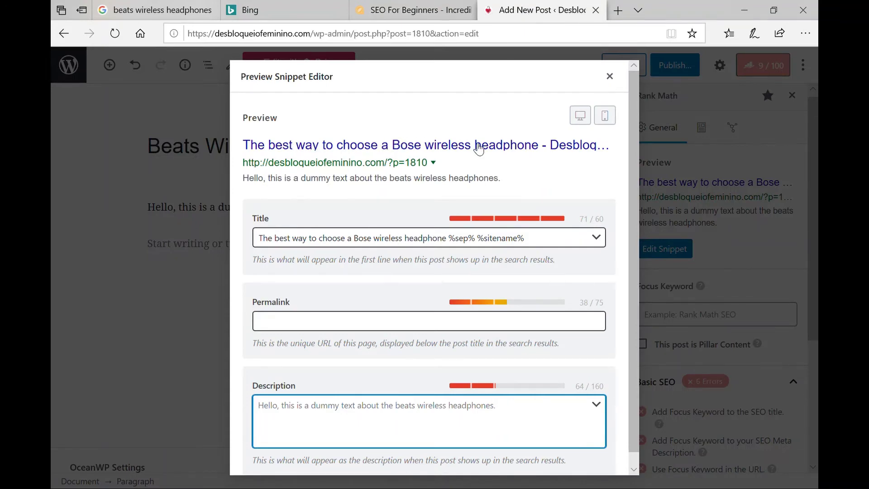
pyautogui.click(418, 8)
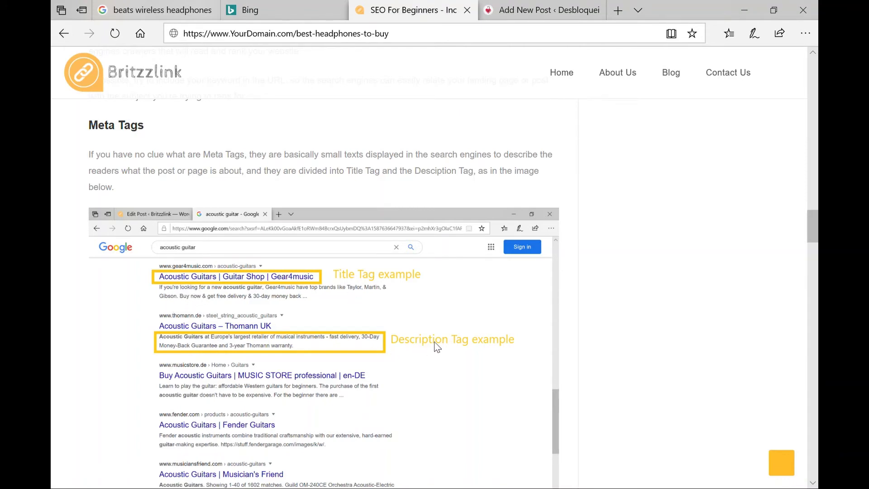
pyautogui.click(504, 6)
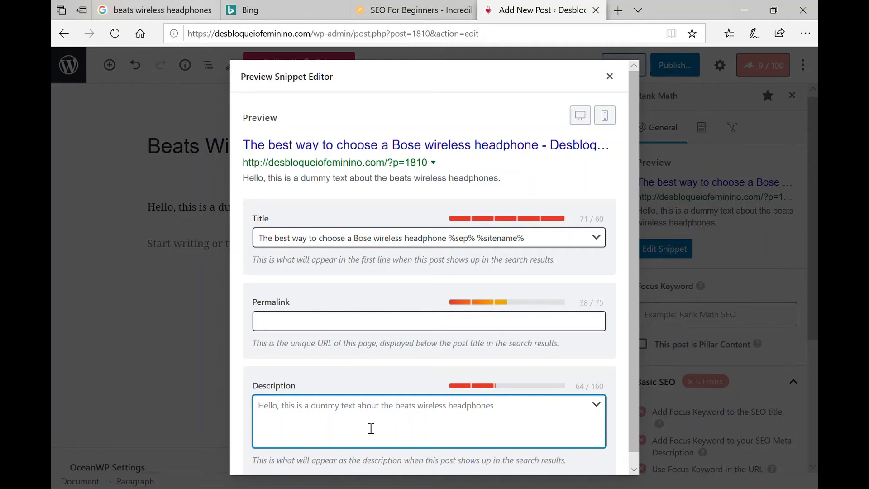
# Step: Enter a meta description about choosing the best wireless headphone, and remove %sitename% from the title
pyautogui.write('T')
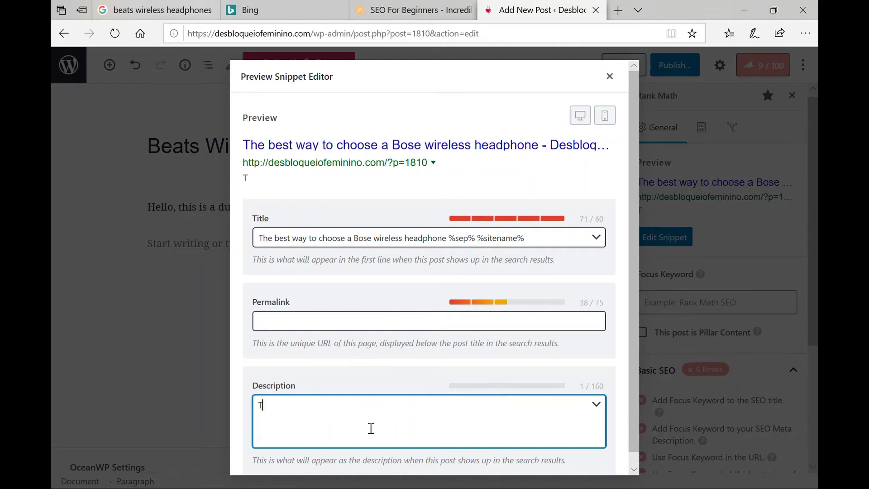
pyautogui.write('his post we')
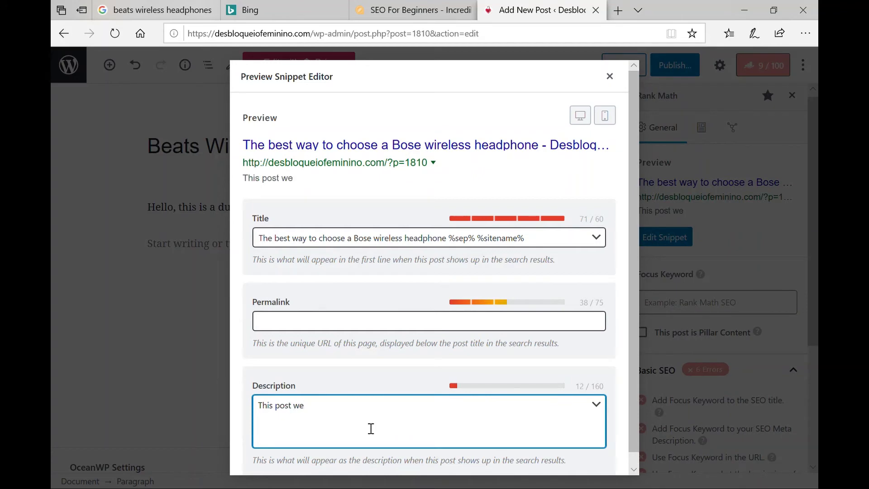
pyautogui.write("'ll help yo")
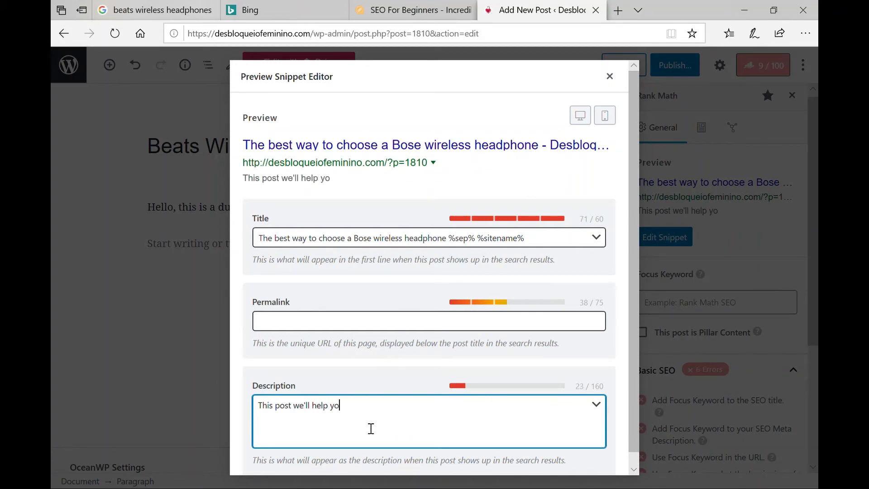
pyautogui.write('u to choose the ')
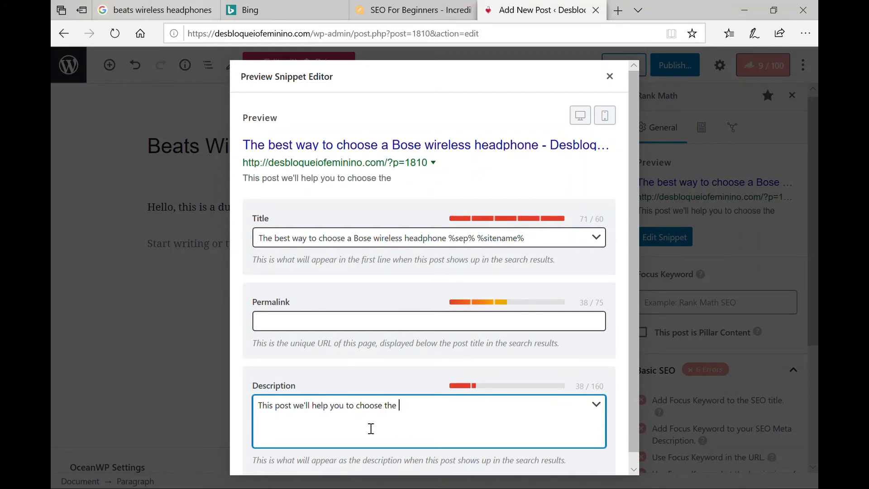
pyautogui.write('best headphone')
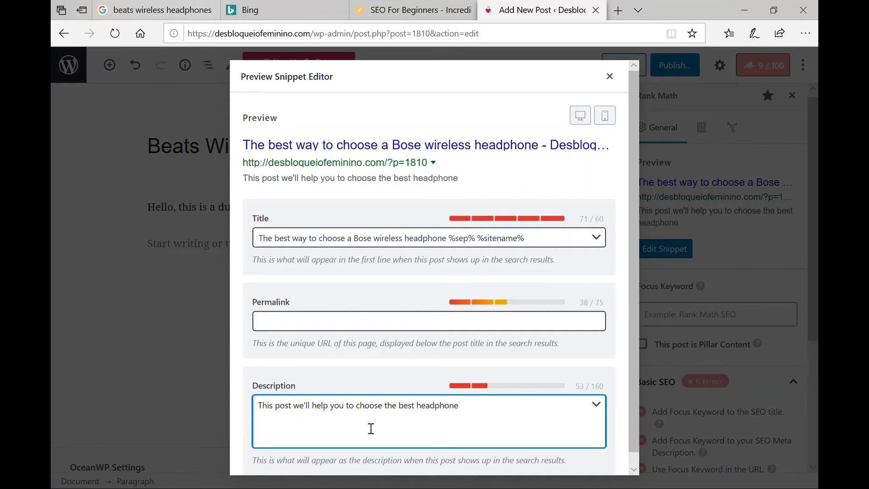
pyautogui.write('wireless')
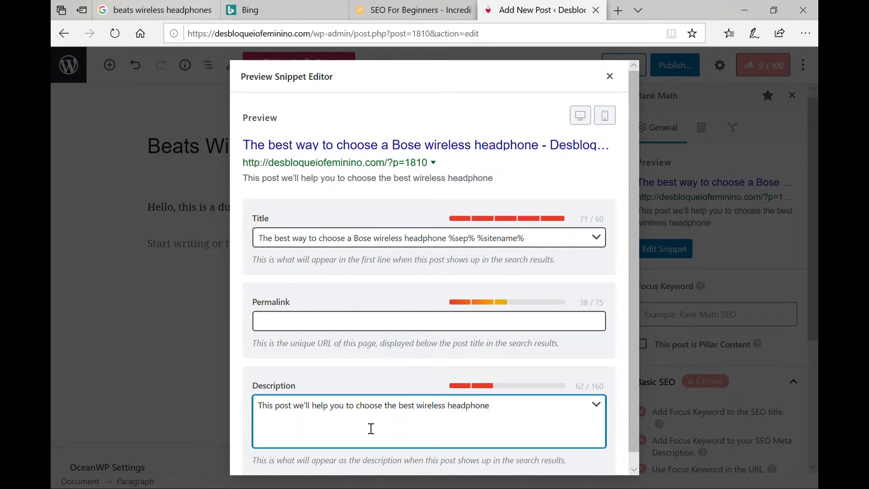
pyautogui.write('you can buy.')
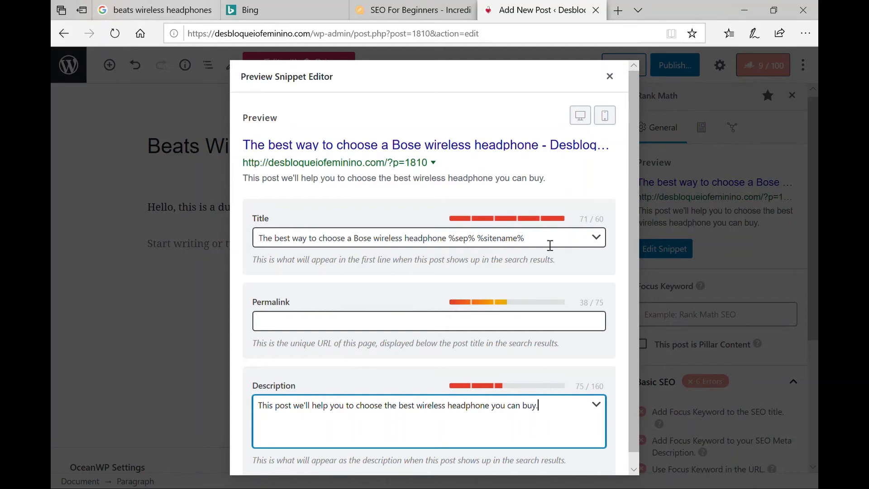
pyautogui.moveTo(526, 237); pyautogui.dragTo(475, 244)
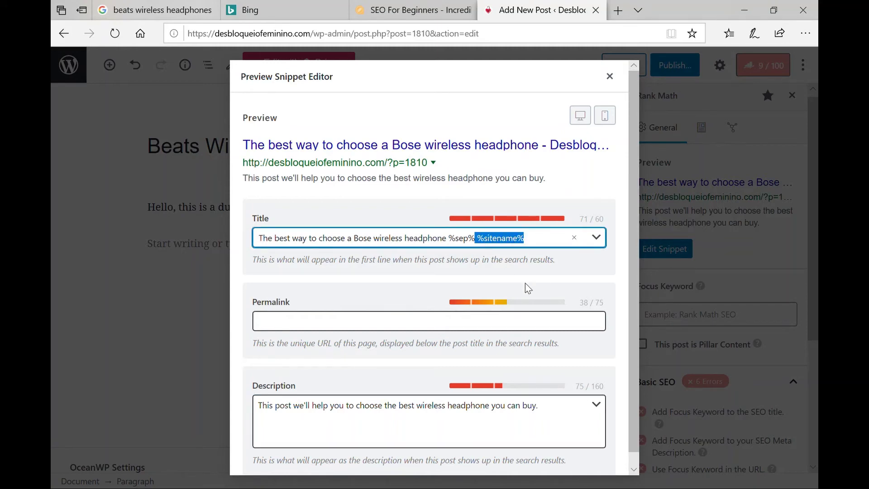
pyautogui.press('BackSpace')
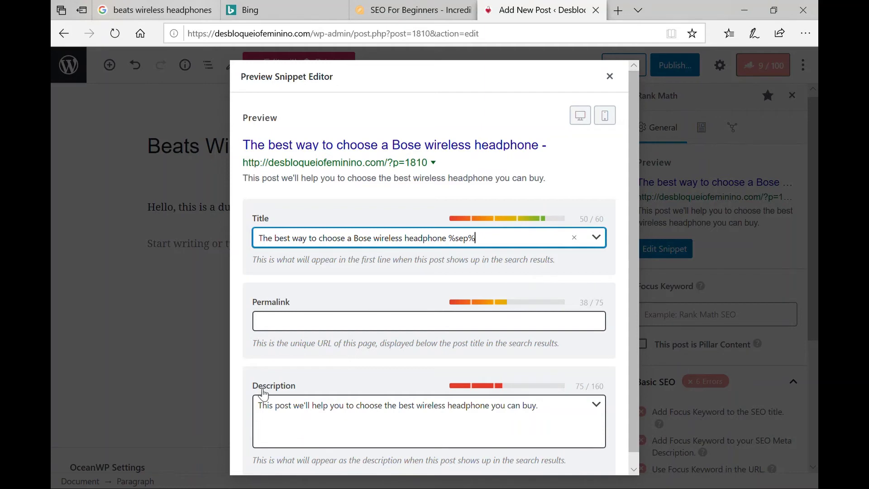
# Step: Review the meta description and close the snippet editor
pyautogui.moveTo(259, 405); pyautogui.dragTo(549, 406)
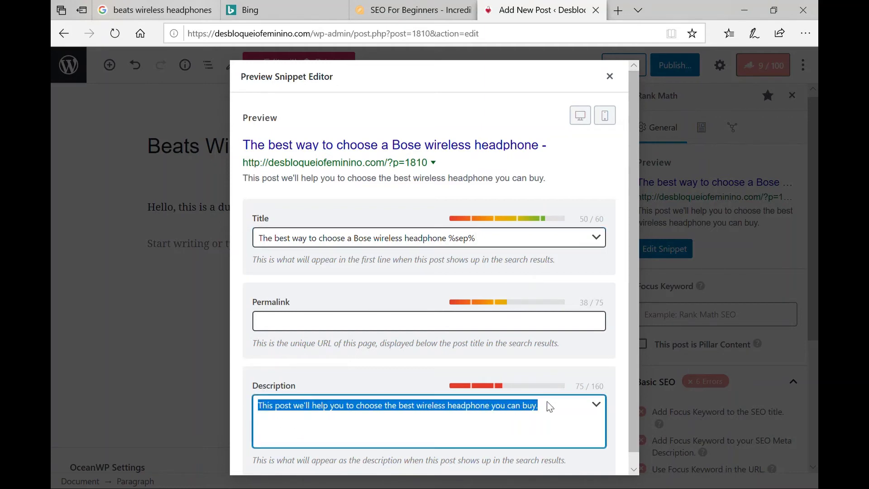
pyautogui.click(549, 410)
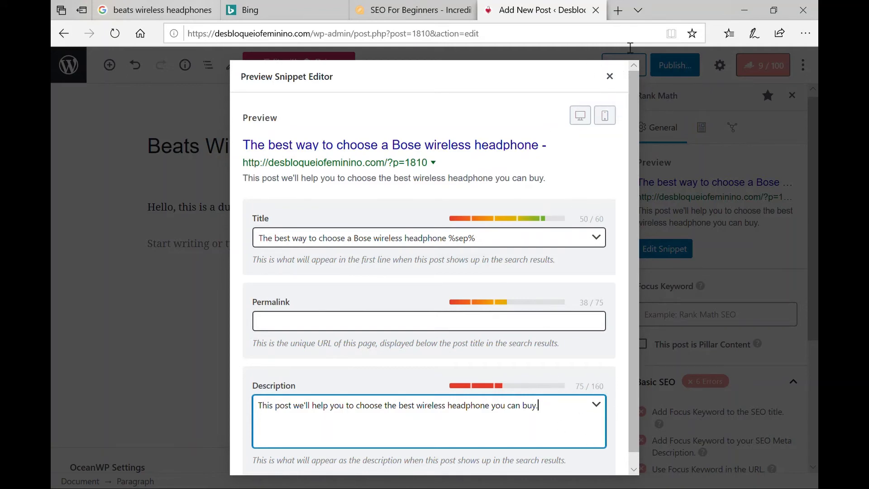
pyautogui.click(610, 77)
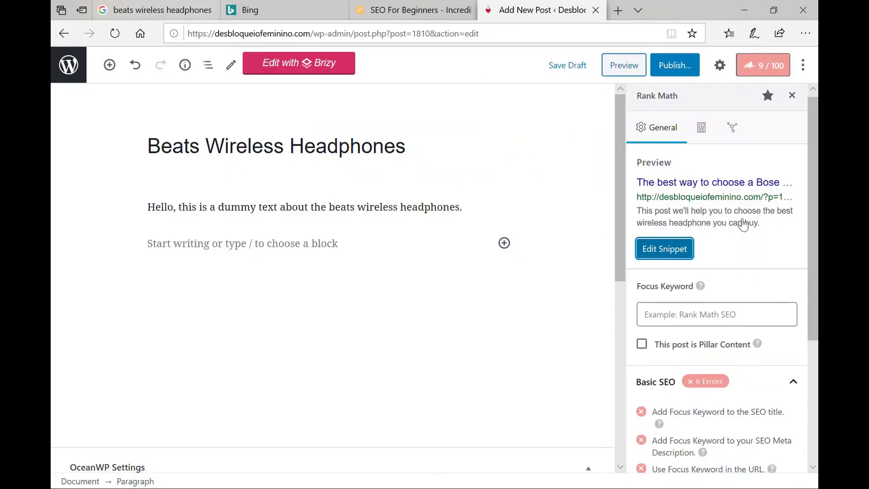
# Step: Set 'beats wireless headphones' as the main focus keyword from the suggestions
pyautogui.scroll(-1, 792, 269)
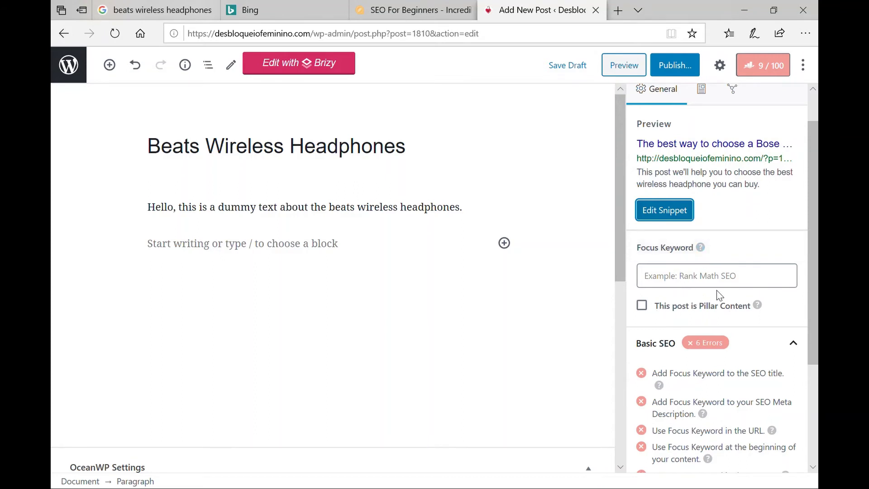
pyautogui.click(693, 285)
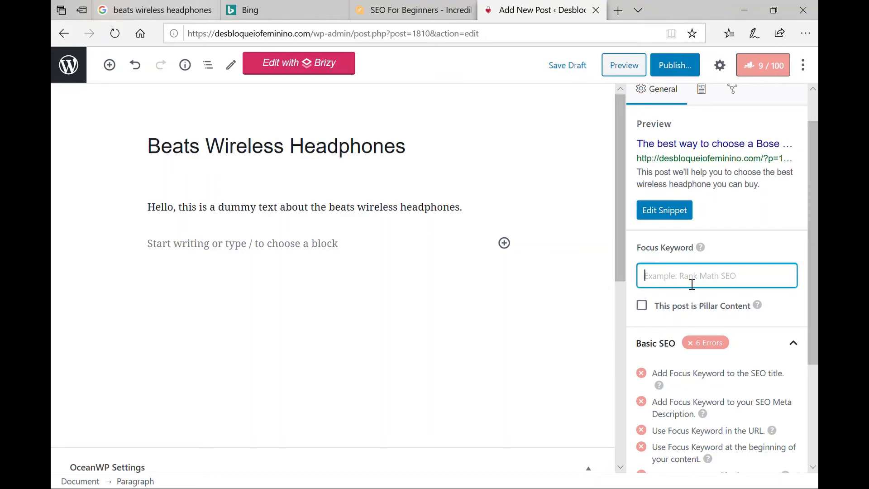
pyautogui.write('Beats Wireless Headp')
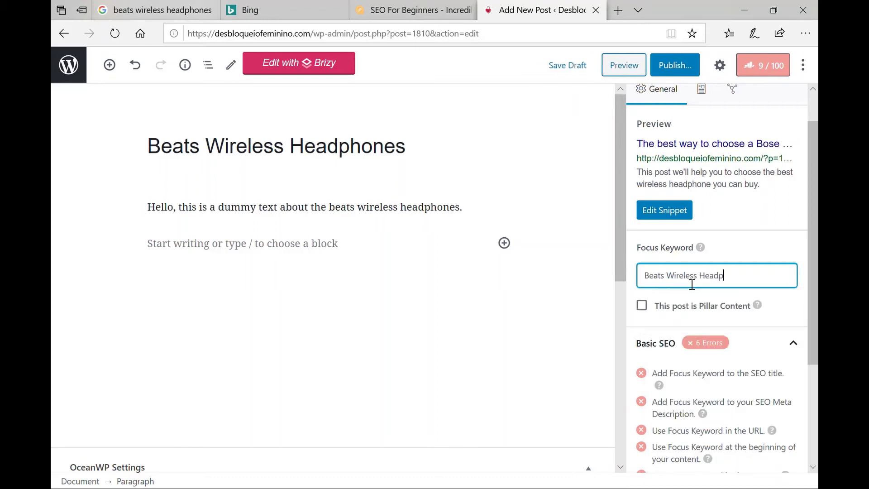
pyautogui.press('BackSpace')
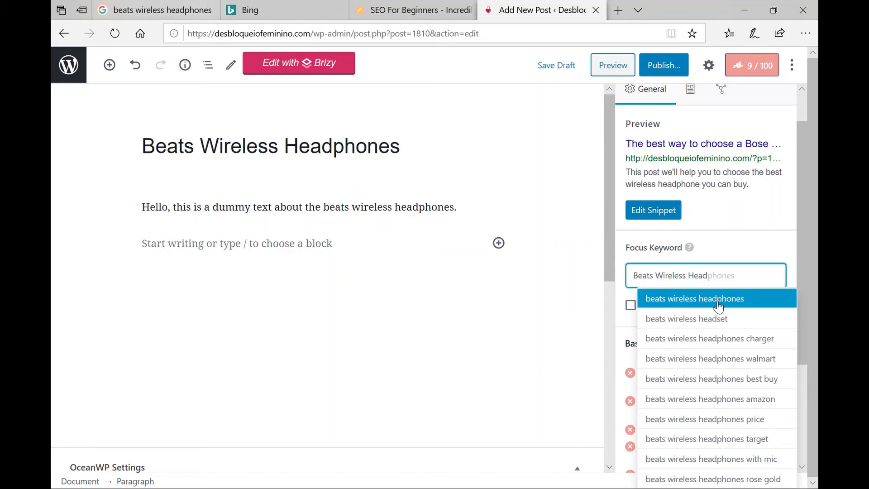
pyautogui.click(718, 306)
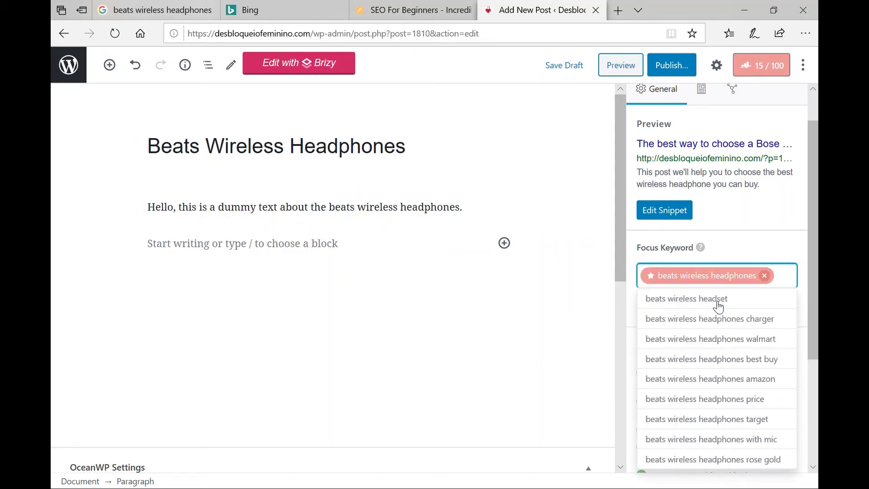
# Step: Add focus keywords 'best 10 beats headphones', 'beats', 'headphones' and 'wireless headphone'
pyautogui.write('best 10')
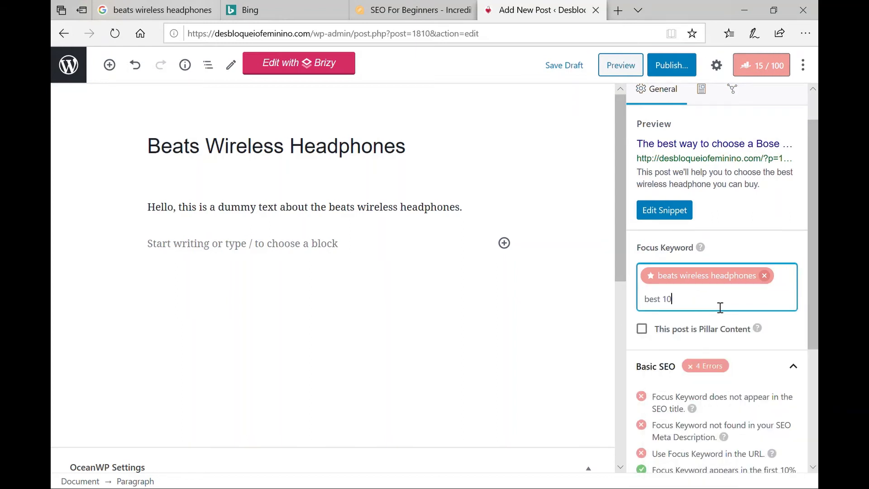
pyautogui.write(' beats headphones')
pyautogui.press('Return')
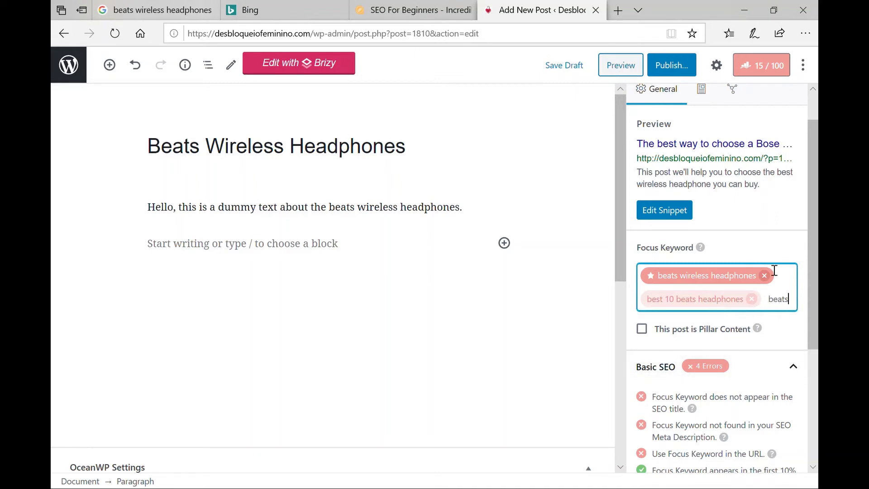
pyautogui.write('beats')
pyautogui.press('Return')
pyautogui.write('headphon')
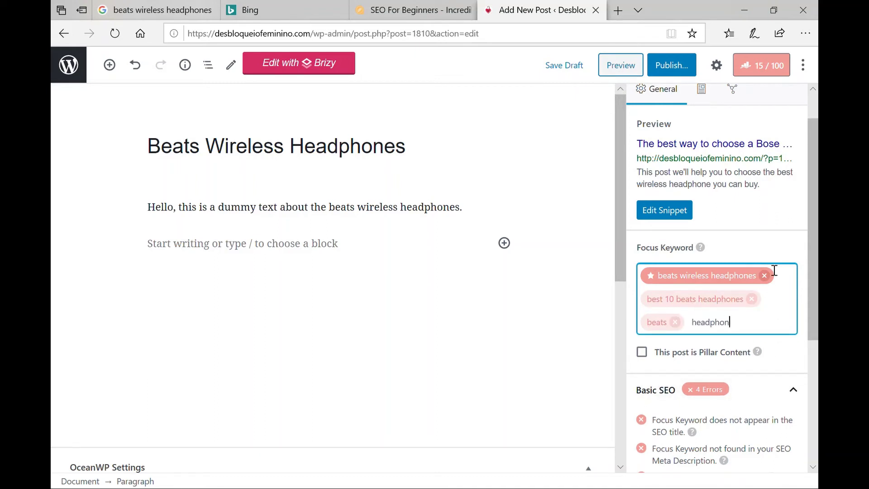
pyautogui.write('es')
pyautogui.press('Return')
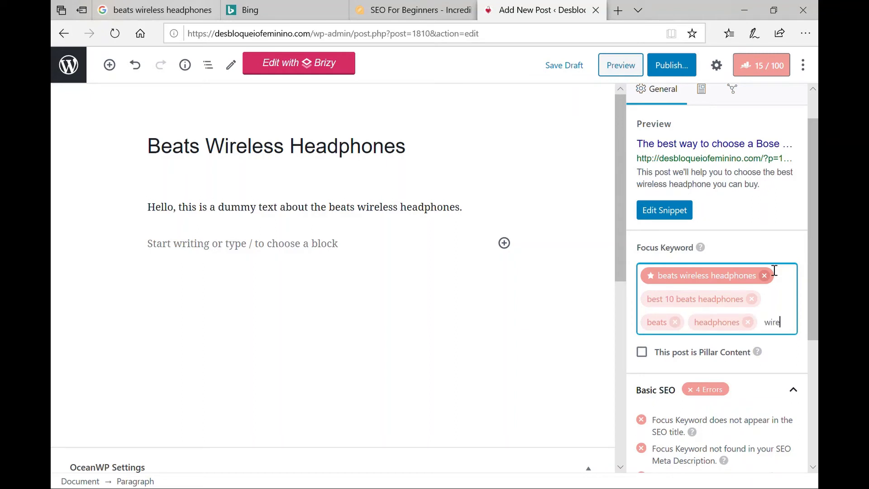
pyautogui.write('wireless headpho')
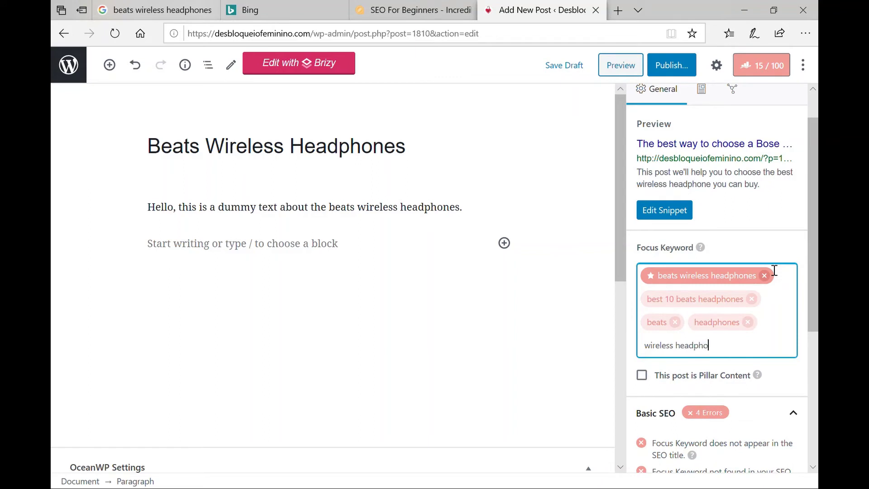
pyautogui.write('ne')
pyautogui.press('Return')
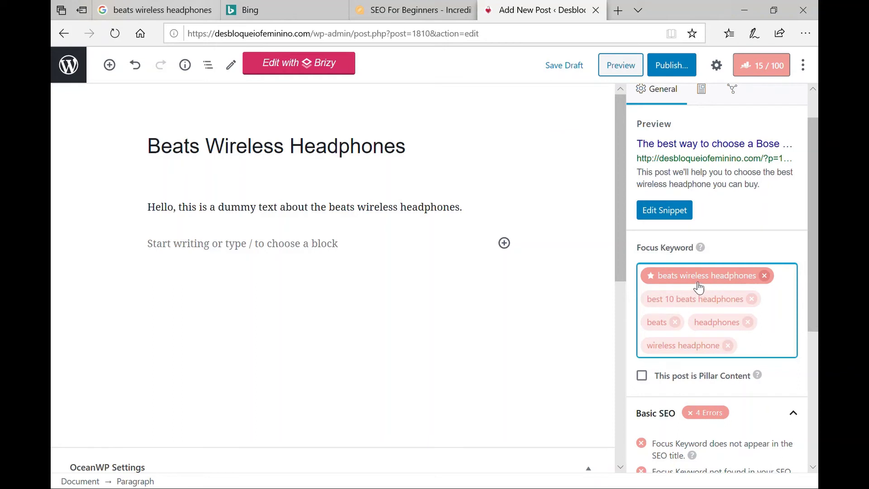
# Step: Toggle Pillar Content on and off, then expand the Additional, Title Readability and Content Readability checks
pyautogui.click(738, 380)
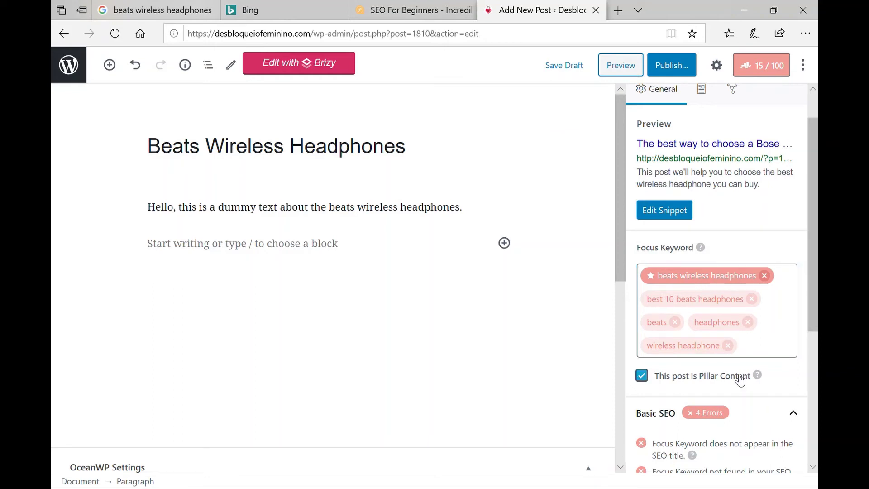
pyautogui.click(739, 380)
pyautogui.scroll(-2, 782, 353)
pyautogui.scroll(-3, 782, 353)
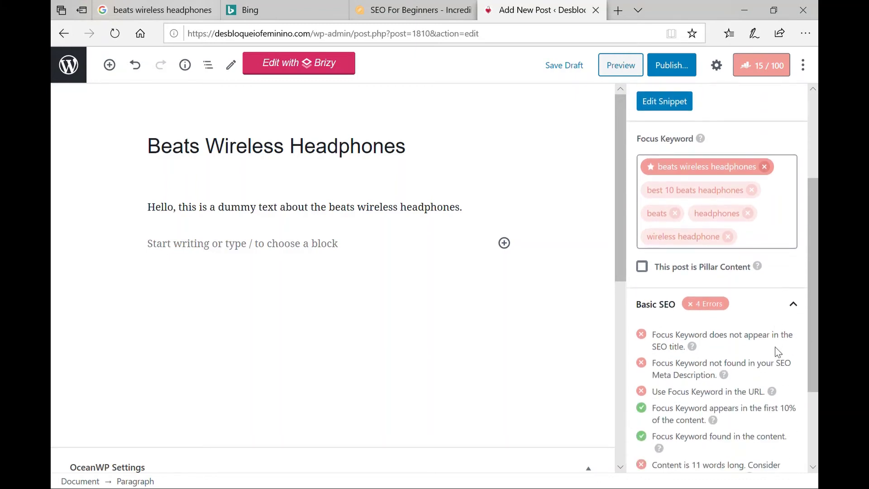
pyautogui.scroll(-1, 676, 317)
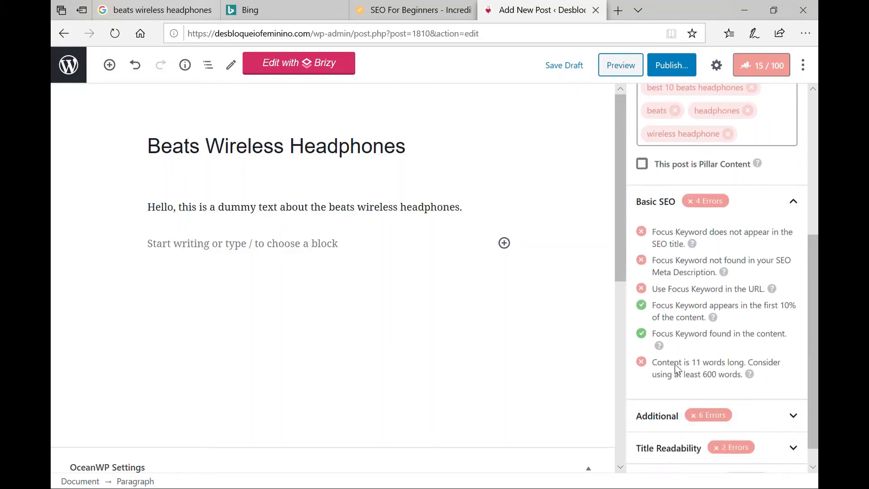
pyautogui.scroll(-1, 678, 253)
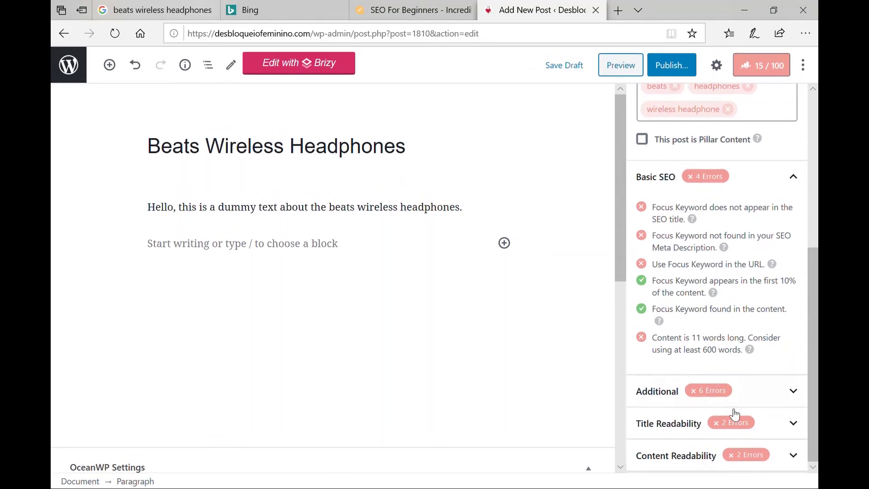
pyautogui.click(775, 393)
pyautogui.scroll(-4, 774, 392)
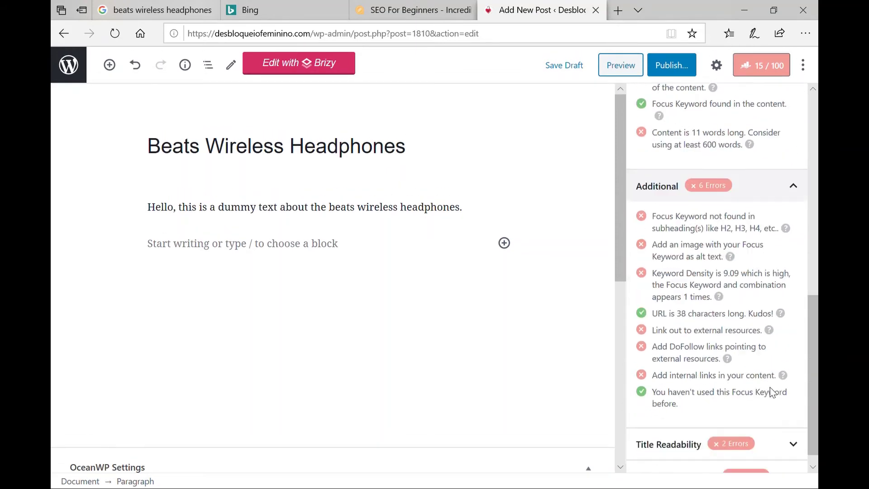
pyautogui.click(695, 436)
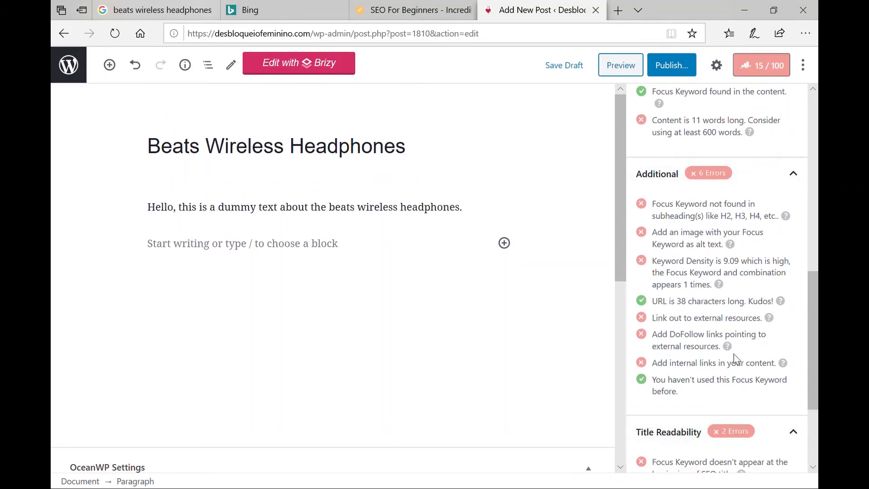
pyautogui.scroll(-3, 732, 357)
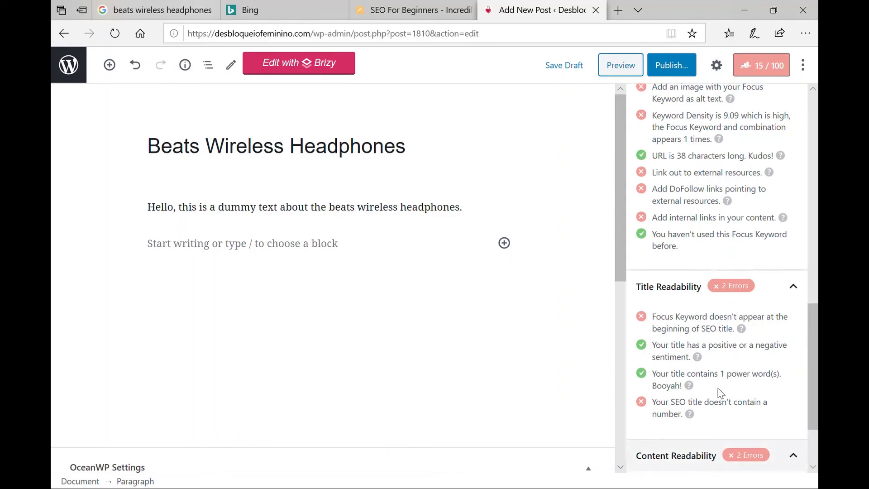
pyautogui.click(706, 455)
# Step: Highlight the warning that the focus keyword is missing from H2/H3 subheadings
pyautogui.scroll(-2, 730, 371)
pyautogui.scroll(10, 731, 372)
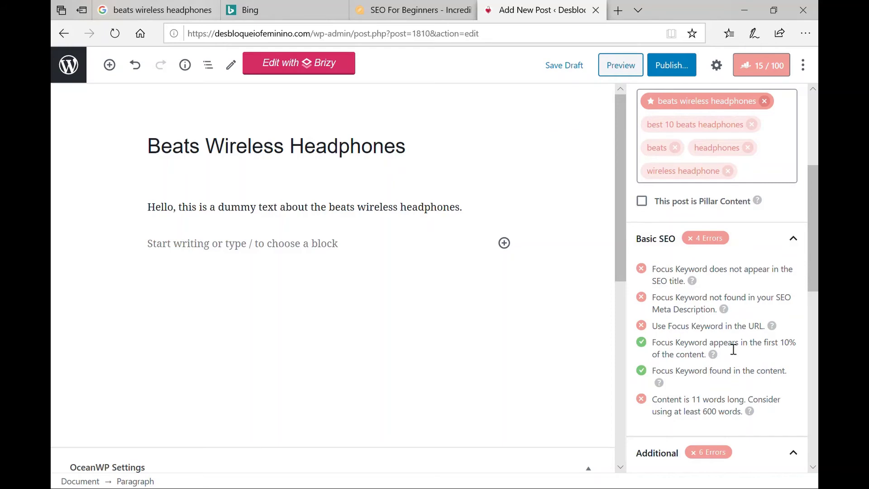
pyautogui.scroll(-5, 733, 348)
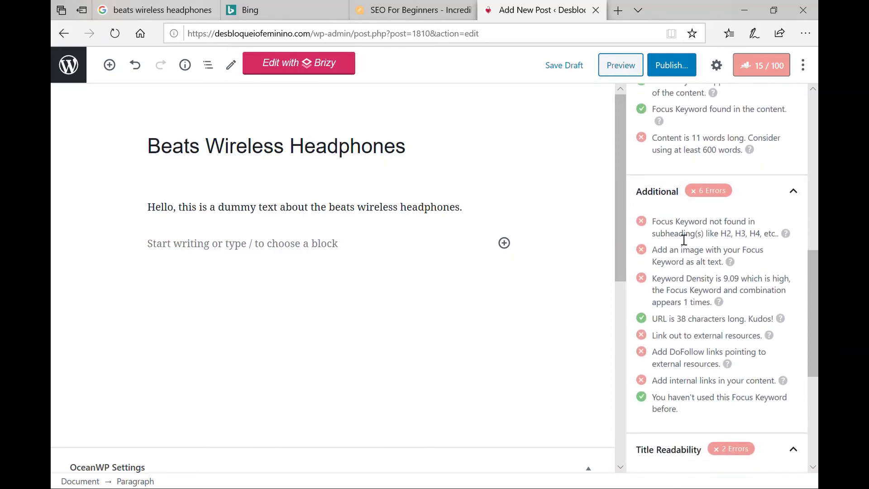
pyautogui.moveTo(661, 221); pyautogui.dragTo(722, 240)
pyautogui.moveTo(720, 234); pyautogui.dragTo(745, 233)
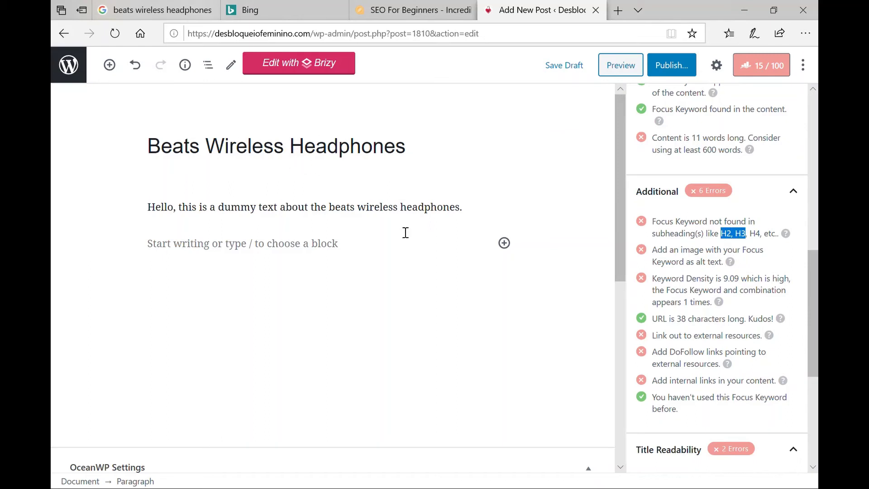
# Step: Add an H2 heading 'Headphones' below the intro paragraph
pyautogui.click(506, 245)
pyautogui.scroll(-2, 577, 383)
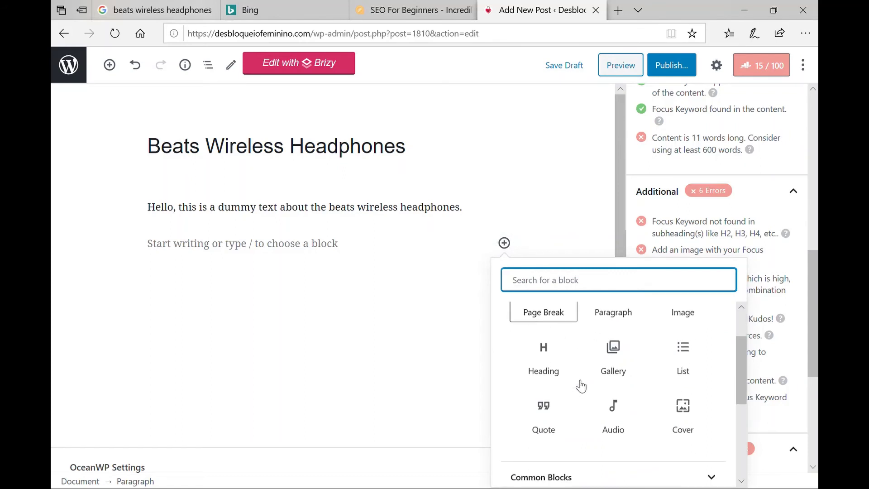
pyautogui.click(551, 361)
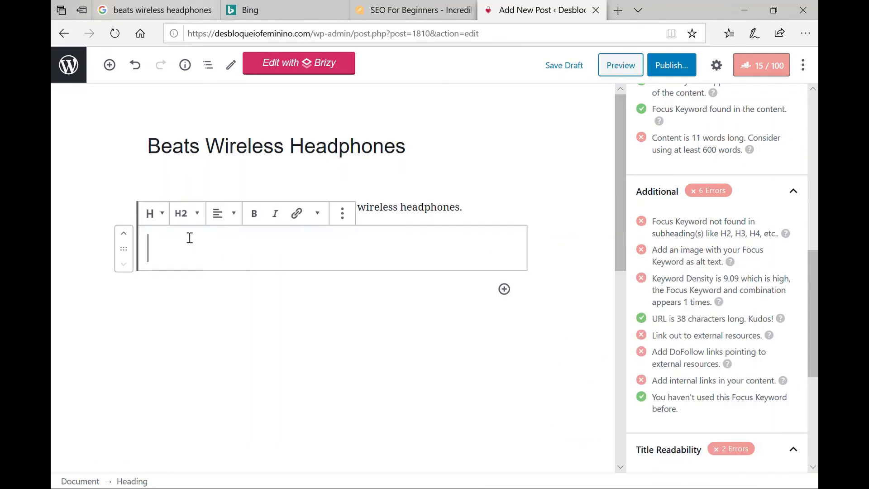
pyautogui.click(193, 221)
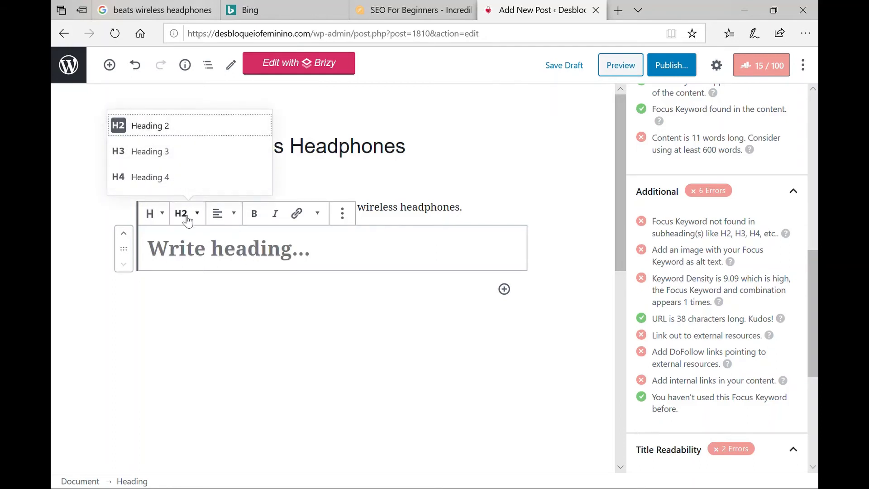
pyautogui.click(205, 251)
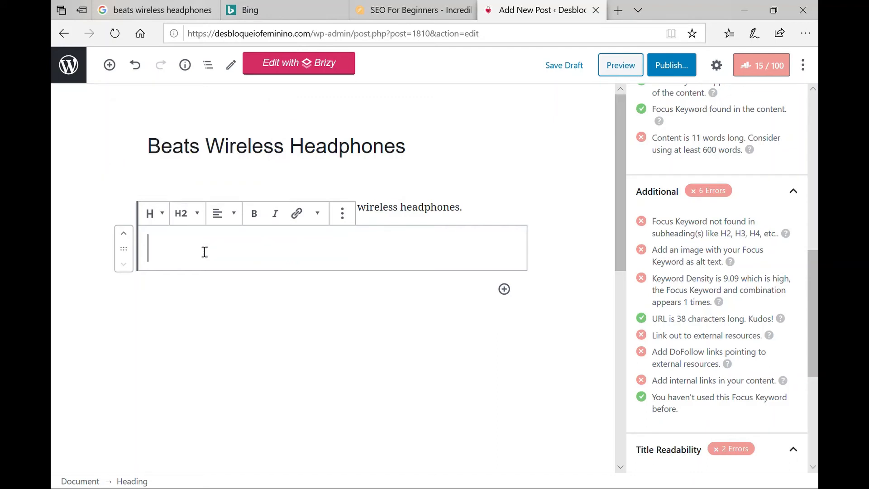
pyautogui.write('Hea')
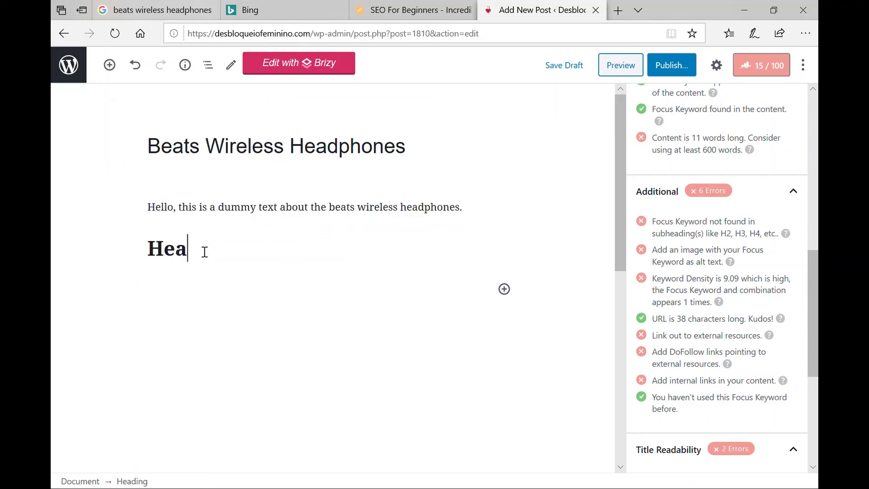
pyautogui.write('dphones')
pyautogui.press('Return')
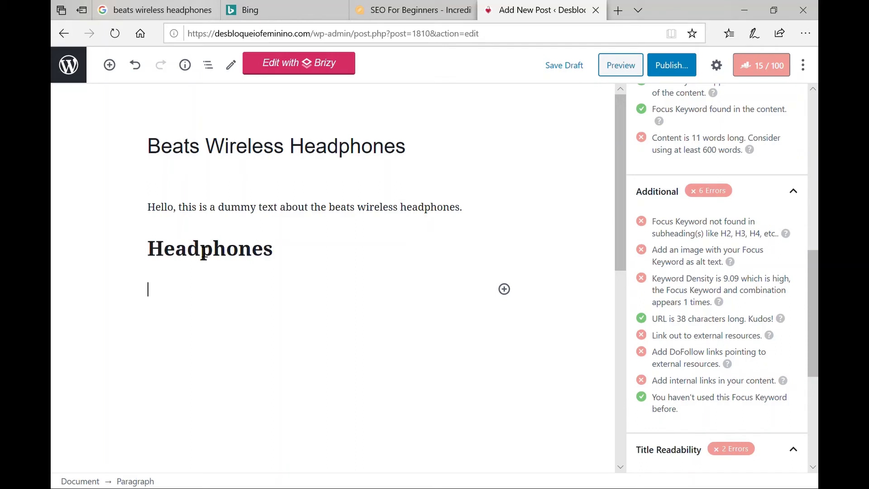
# Step: Add an H3 heading 'Wireless Headphones' below it
pyautogui.click(504, 288)
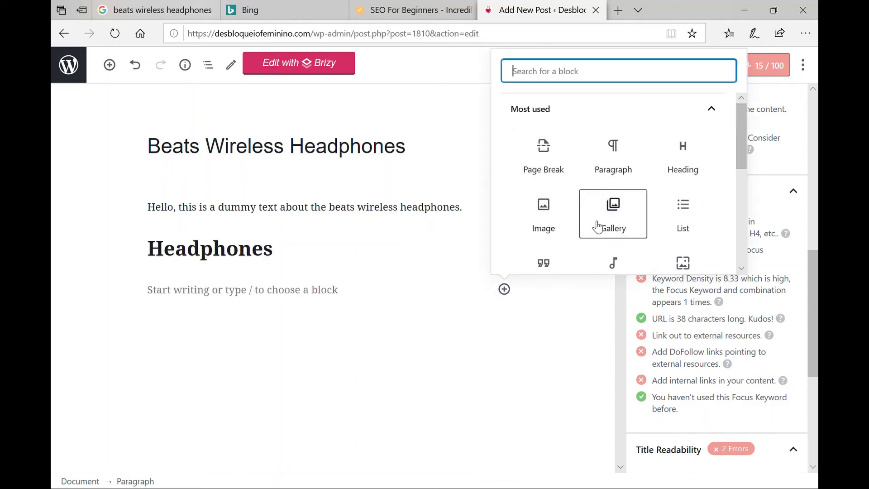
pyautogui.click(684, 154)
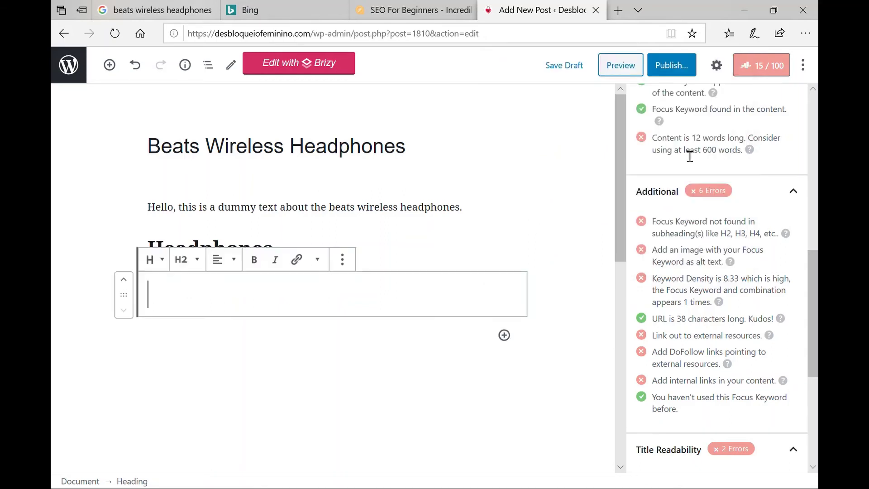
pyautogui.click(200, 260)
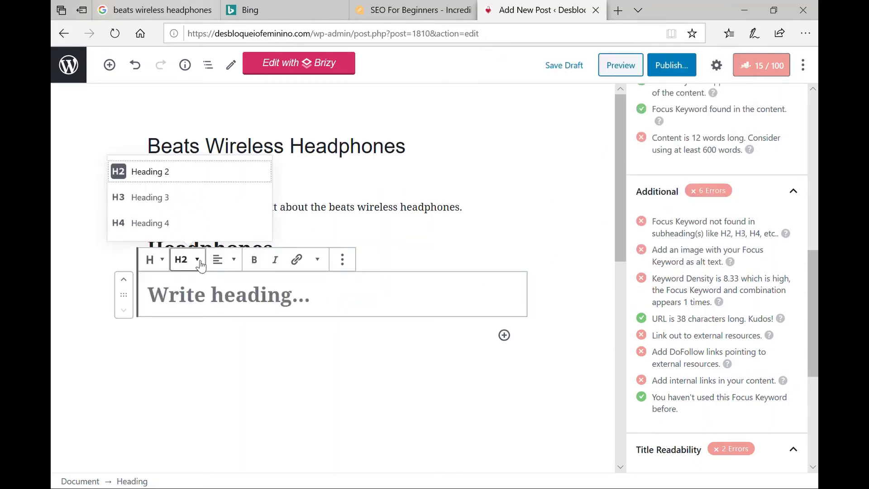
pyautogui.click(170, 198)
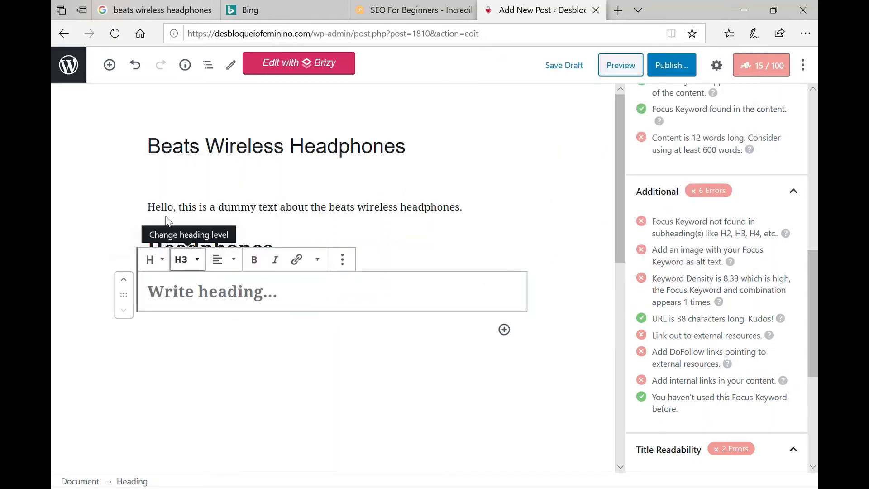
pyautogui.click(254, 309)
pyautogui.write('Wirel')
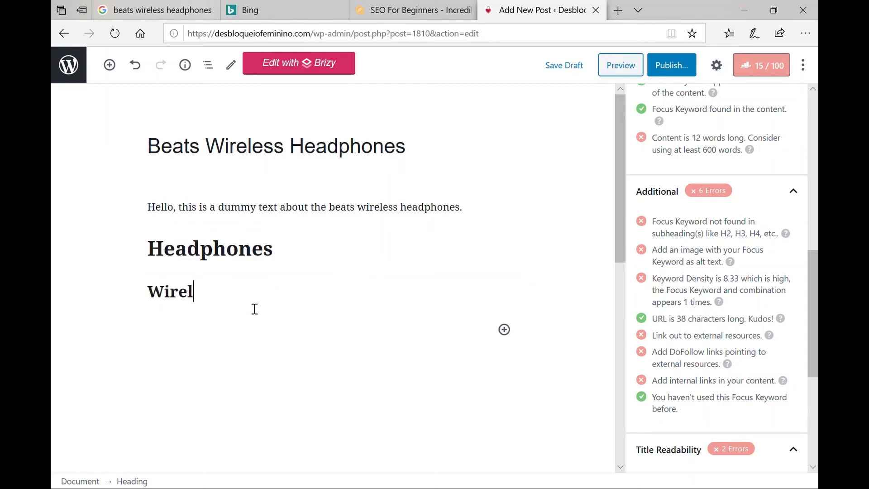
pyautogui.write('ess Head')
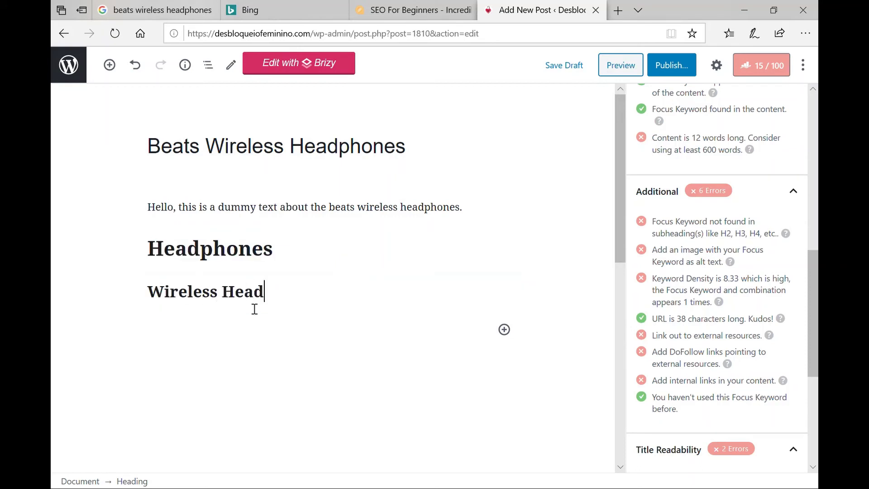
pyautogui.write('phones')
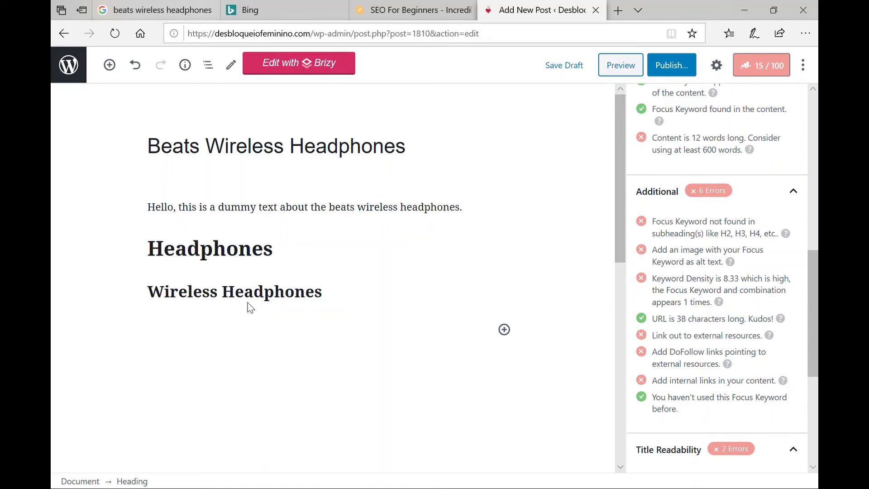
pyautogui.press('Return')
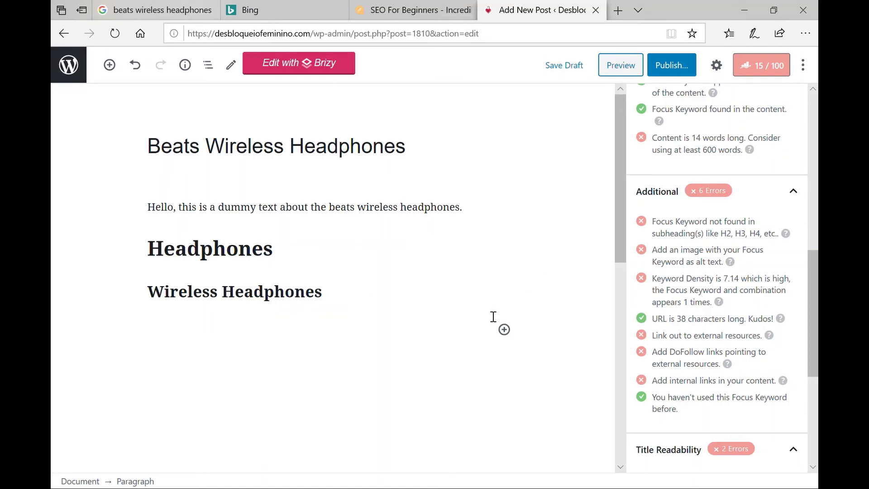
# Step: Add an H4 heading block reading 'Beats Wireless HEadphones'
pyautogui.click(504, 329)
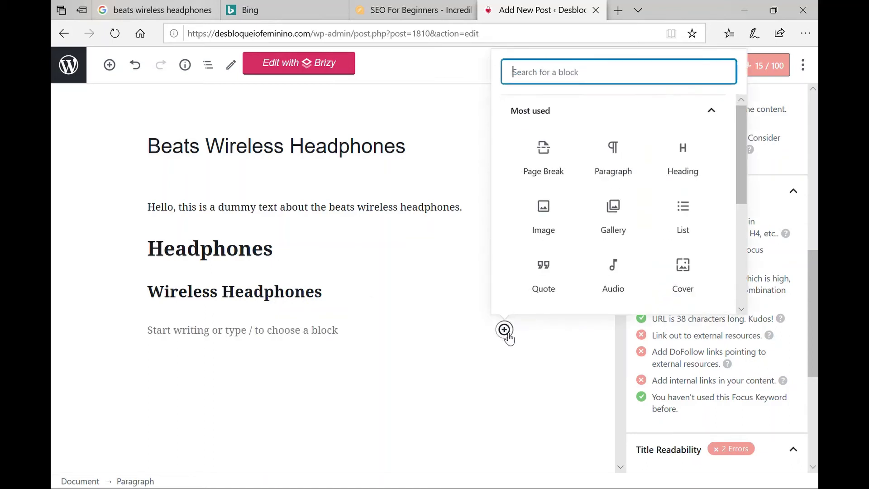
pyautogui.click(690, 163)
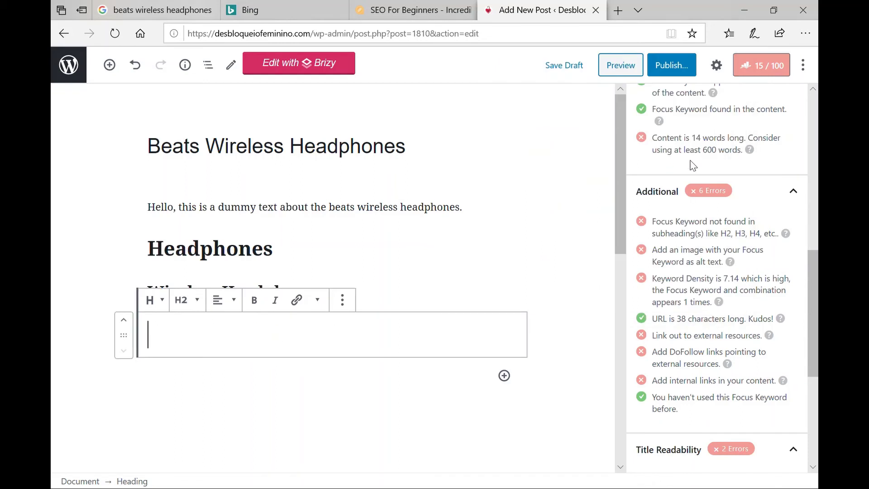
pyautogui.click(197, 302)
pyautogui.click(155, 263)
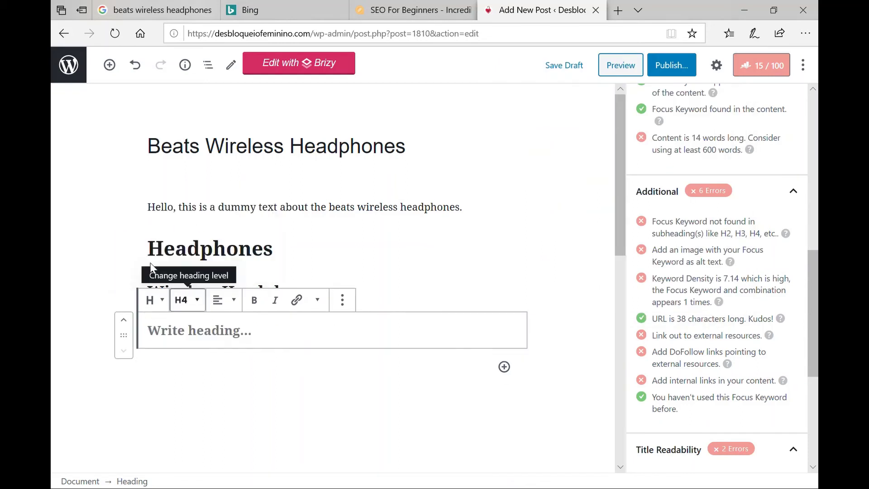
pyautogui.click(225, 345)
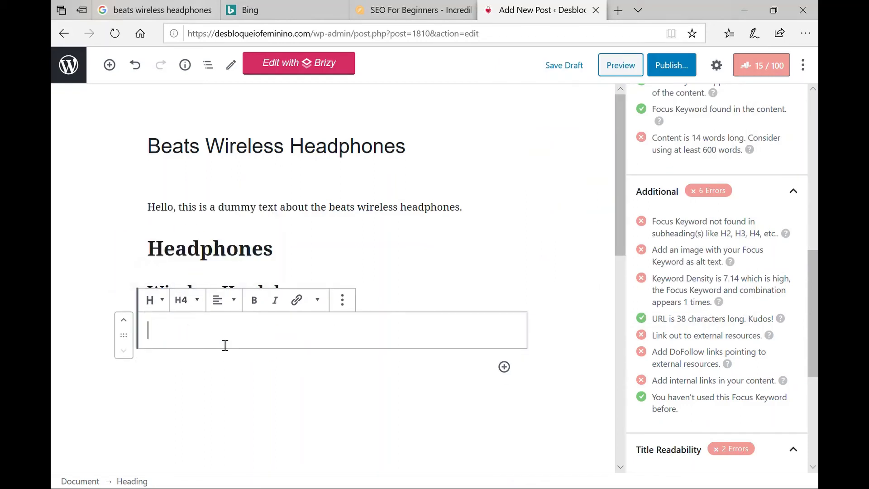
pyautogui.write('Beats')
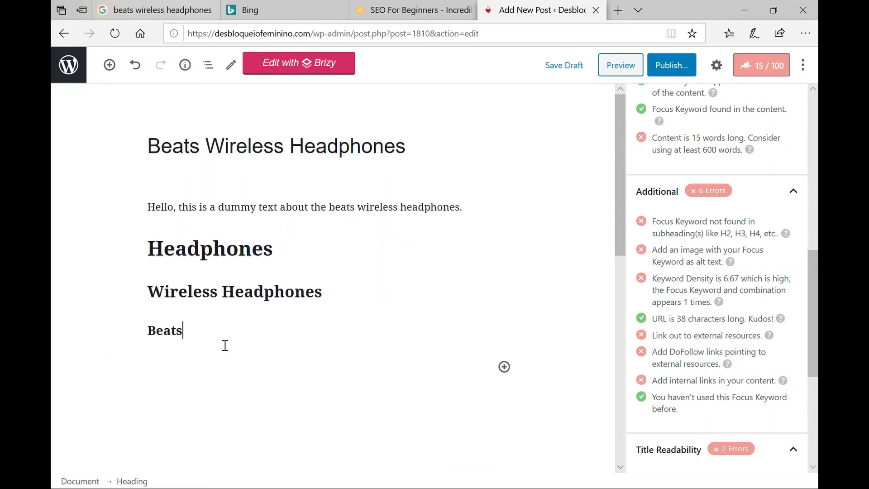
pyautogui.write(' Wireless ')
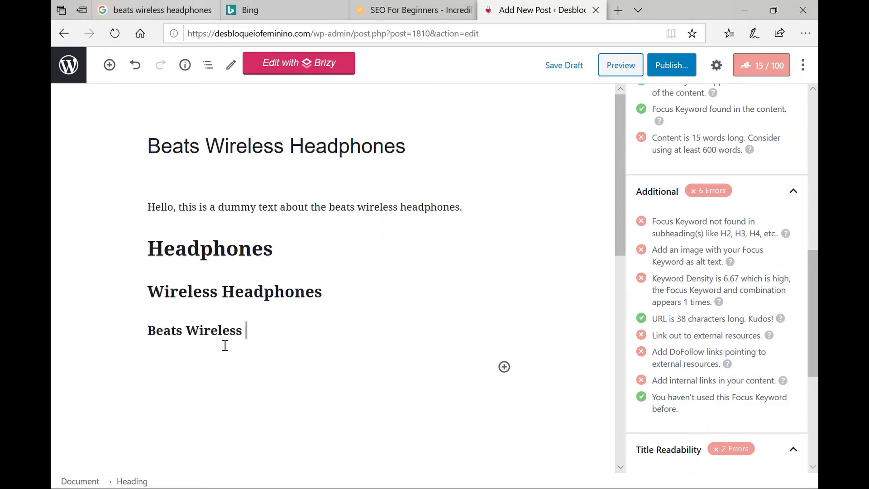
pyautogui.write('HEadphones')
# Step: Fix the capital E so the H4 reads 'Beats Wireless Headphones', then start a new block
pyautogui.scroll(-5, 225, 345)
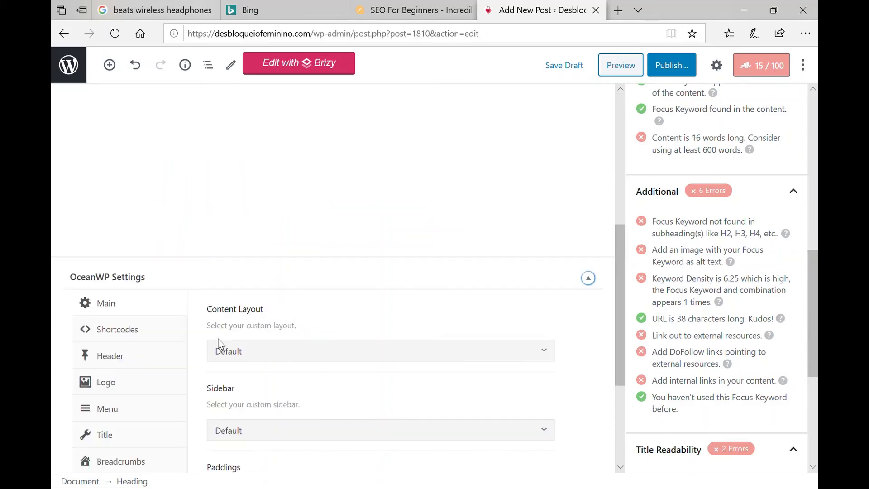
pyautogui.scroll(5, 218, 343)
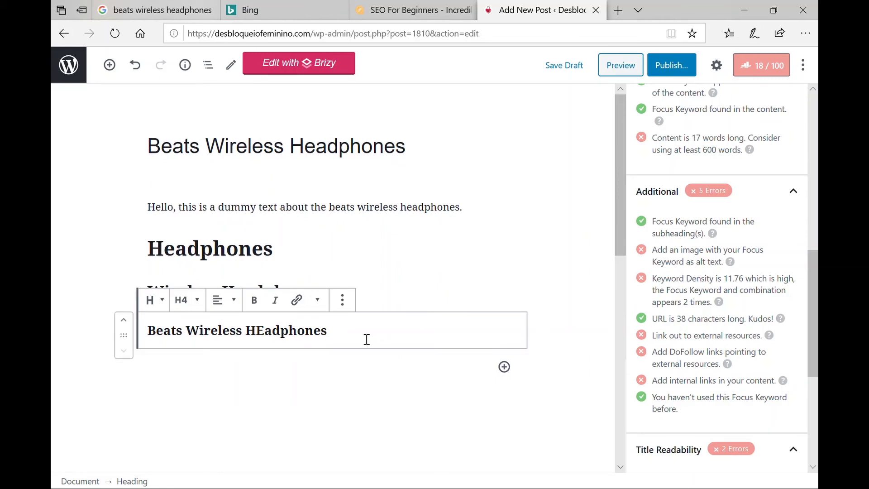
pyautogui.press('Left')
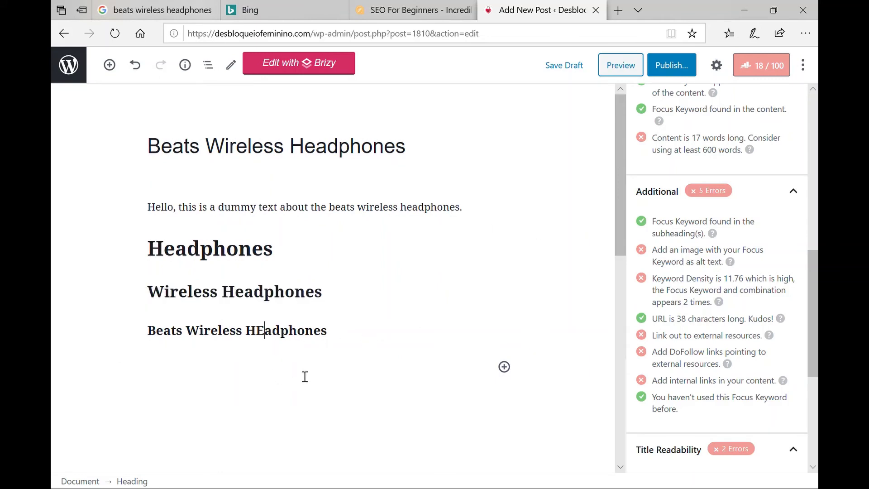
pyautogui.press('BackSpace')
pyautogui.write('e')
pyautogui.click(346, 340)
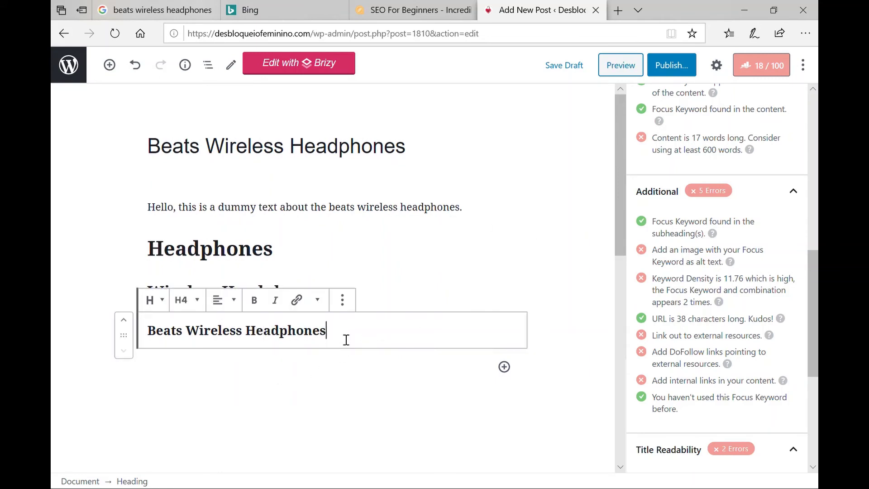
pyautogui.press('Return')
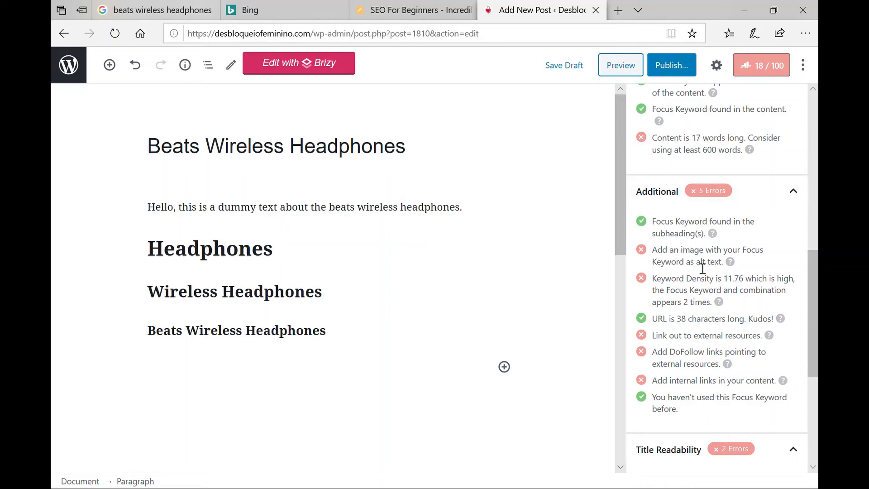
pyautogui.scroll(-2, 702, 268)
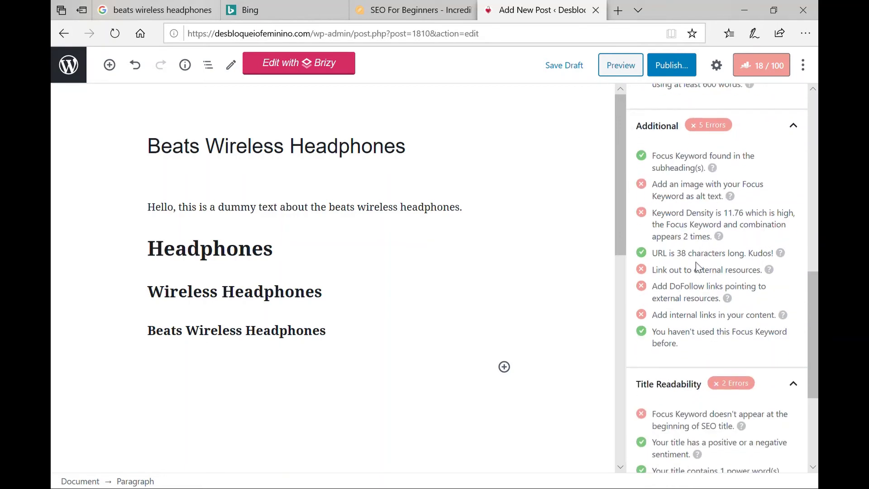
pyautogui.scroll(-6, 697, 267)
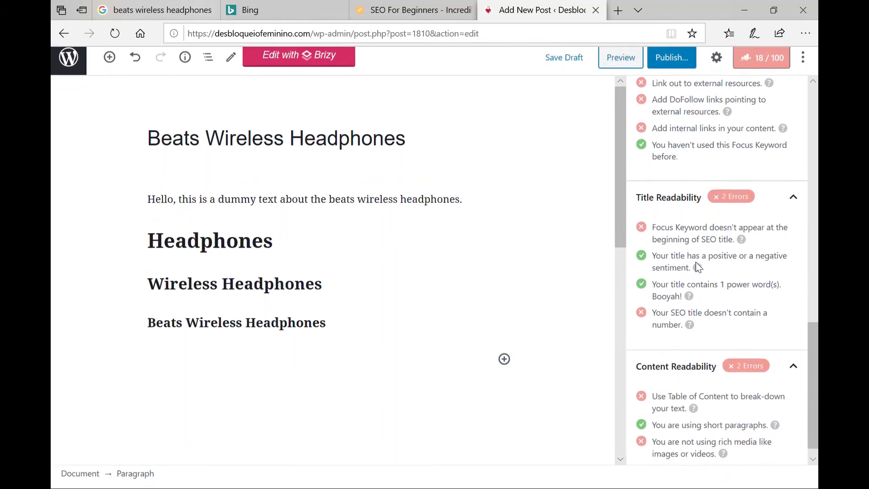
pyautogui.scroll(7, 697, 267)
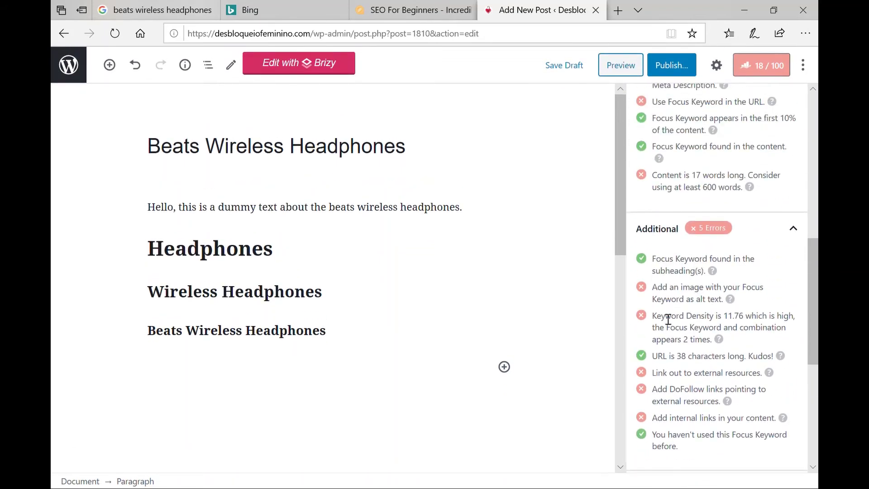
pyautogui.moveTo(653, 316); pyautogui.dragTo(722, 323)
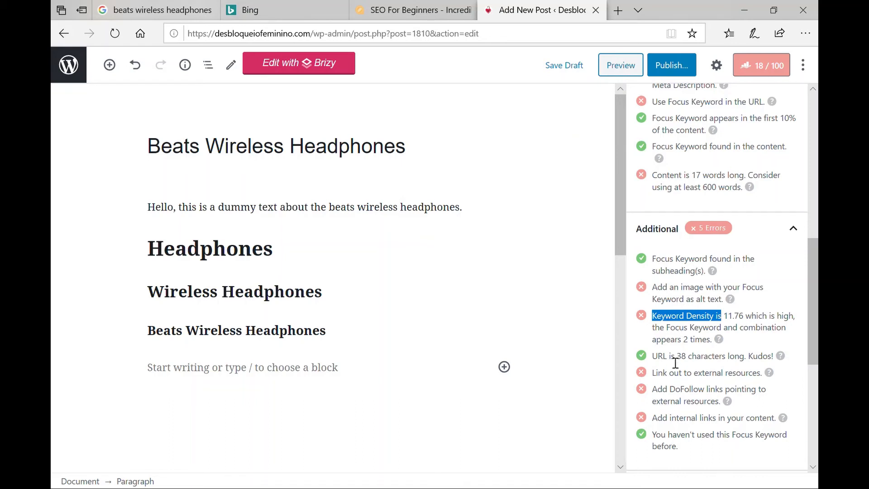
# Step: Prefix the post title with 'The 10 best' and save the post as a draft
pyautogui.scroll(1, 696, 310)
pyautogui.scroll(3, 695, 309)
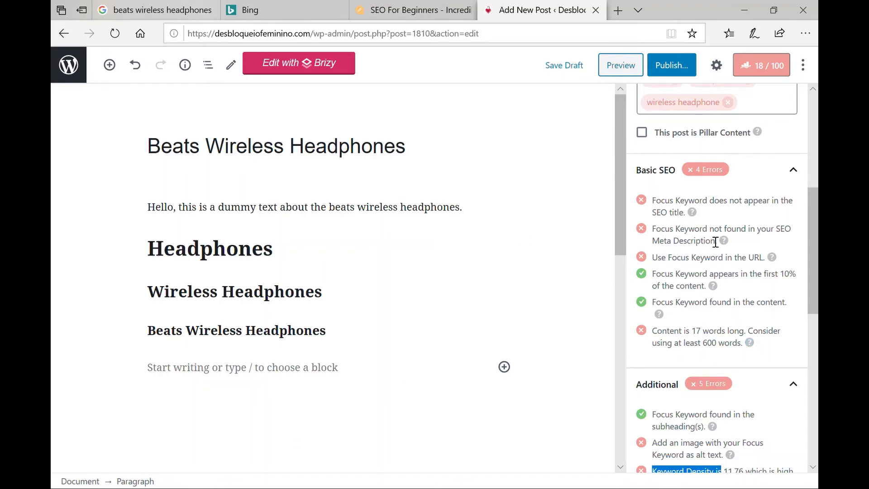
pyautogui.scroll(-1, 715, 242)
pyautogui.scroll(-4, 715, 242)
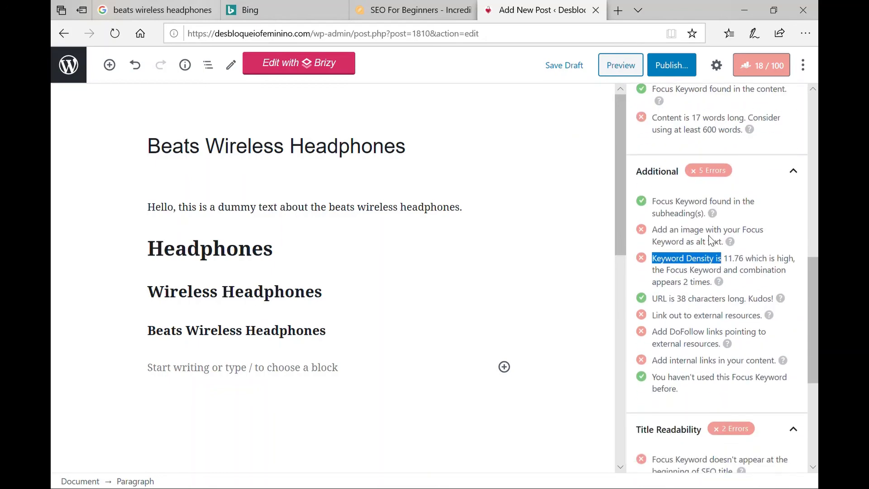
pyautogui.scroll(-5, 742, 294)
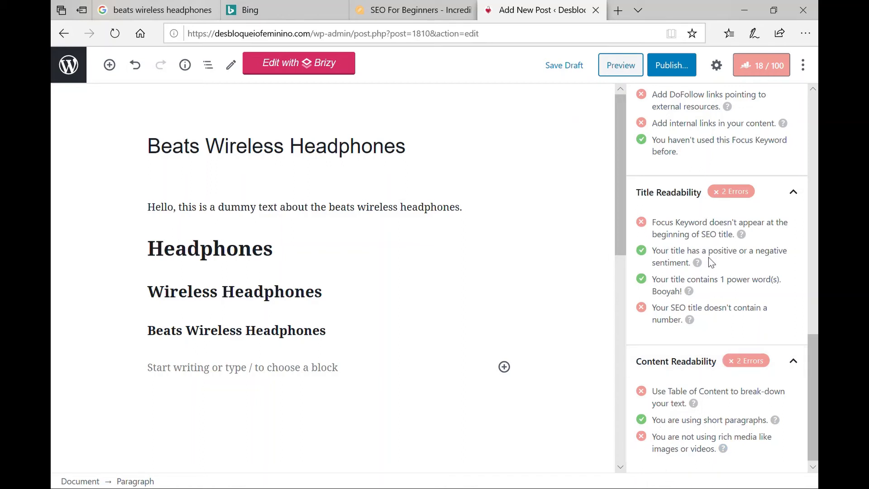
pyautogui.scroll(4, 711, 262)
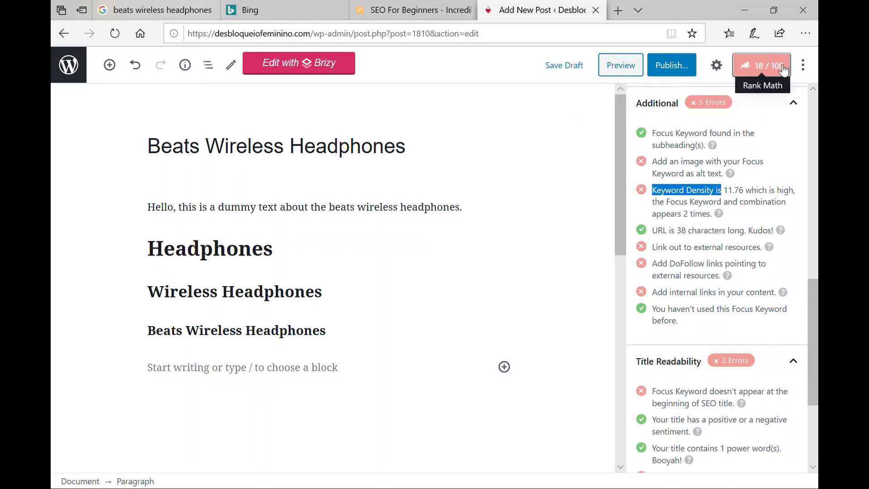
pyautogui.scroll(1, 715, 231)
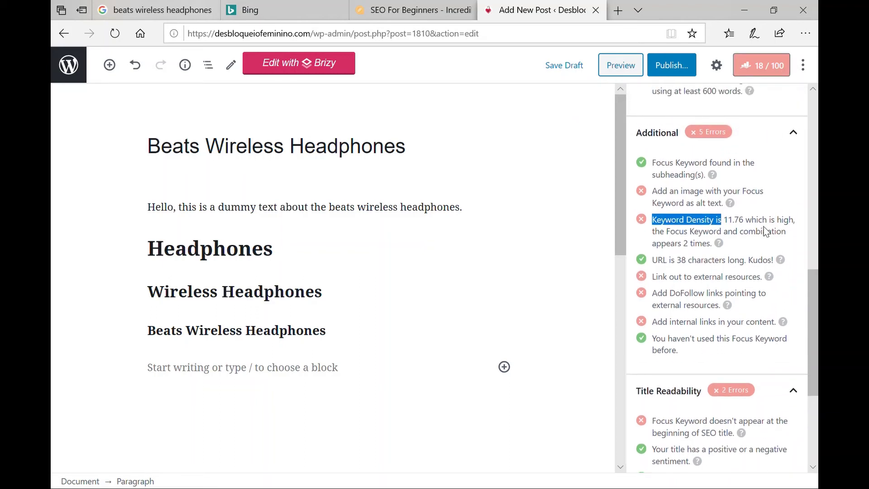
pyautogui.scroll(-2, 733, 360)
pyautogui.scroll(3, 735, 357)
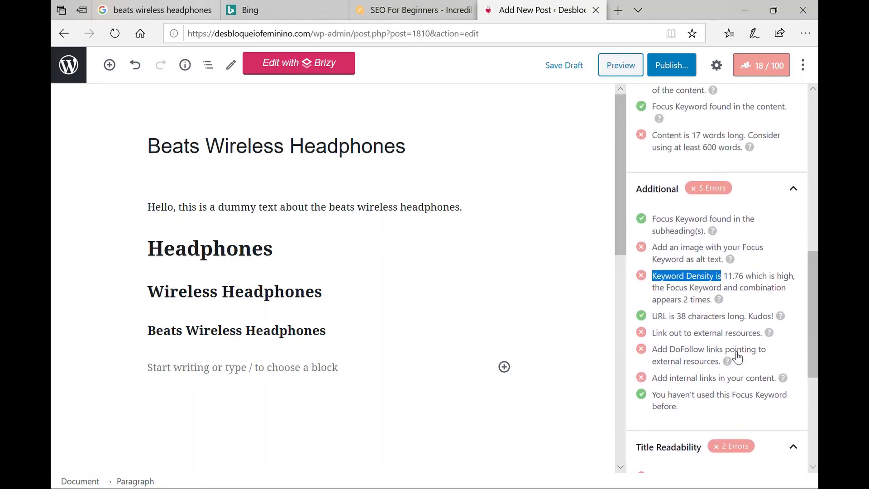
pyautogui.scroll(2, 736, 358)
pyautogui.scroll(-5, 737, 357)
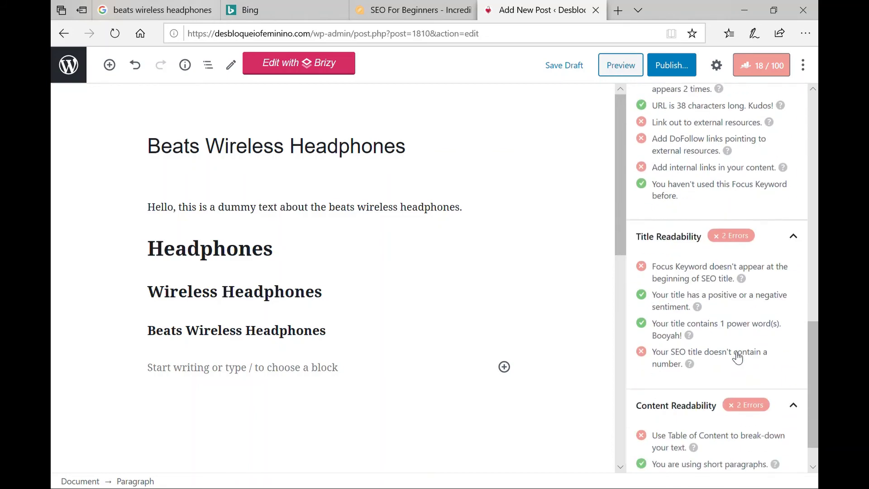
pyautogui.scroll(-2, 736, 358)
pyautogui.scroll(1, 736, 357)
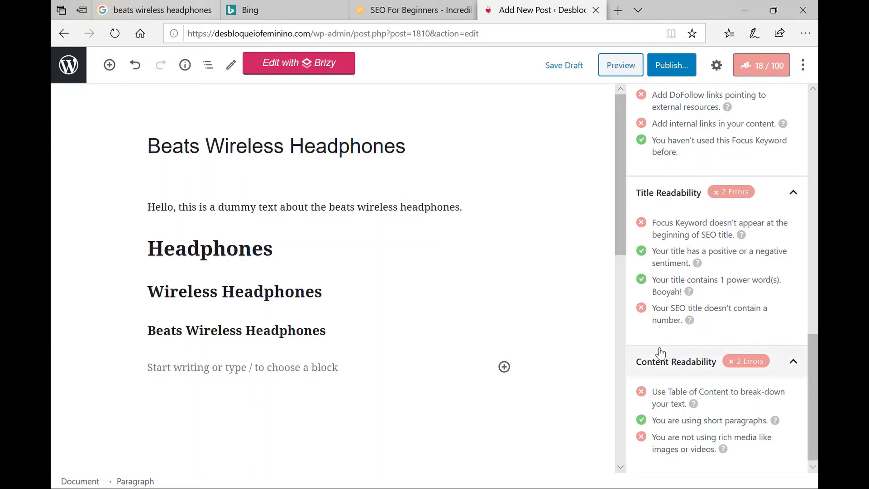
pyautogui.click(153, 146)
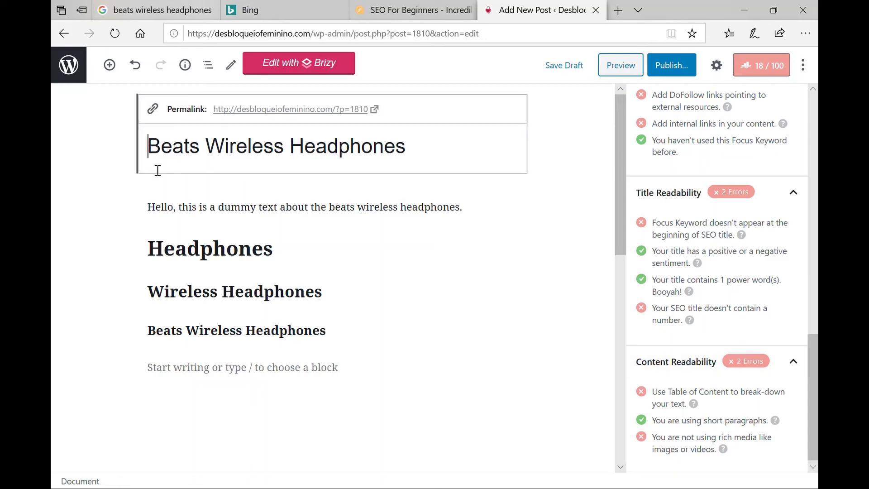
pyautogui.write('The 10 best')
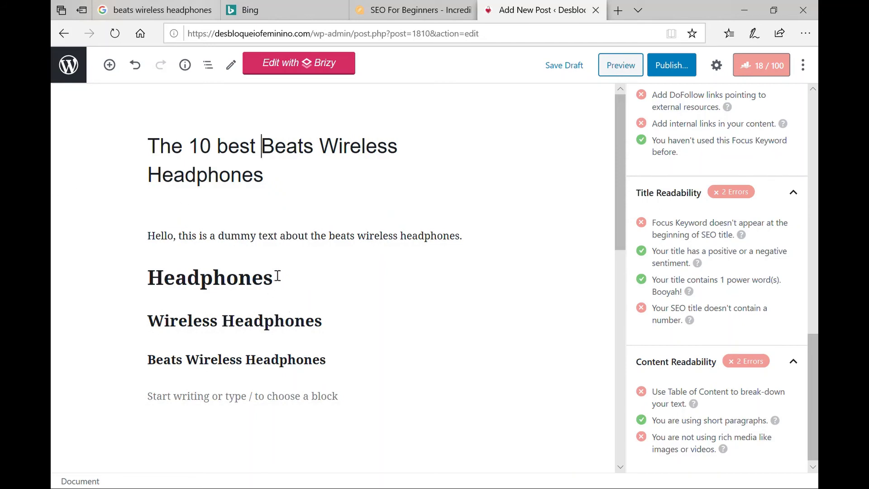
pyautogui.click(277, 276)
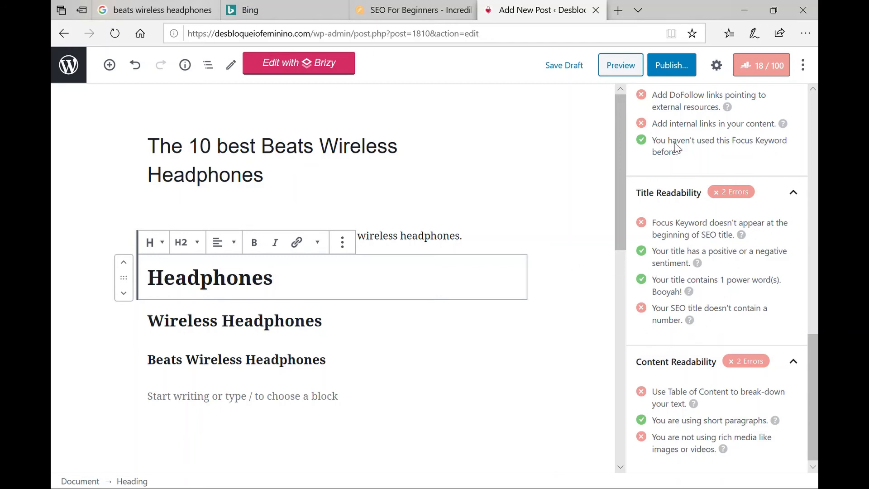
pyautogui.click(573, 66)
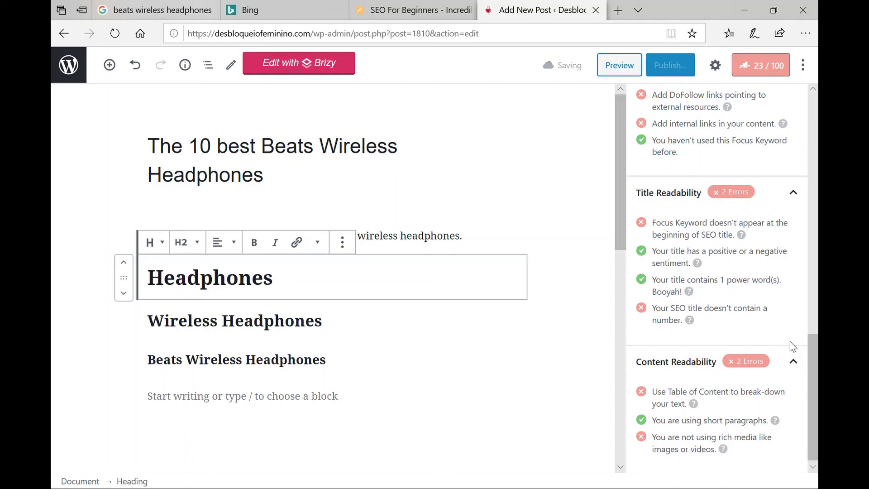
# Step: Insert '10' before 'best' in the Rank Math snippet SEO title
pyautogui.scroll(5, 729, 181)
pyautogui.scroll(8, 728, 181)
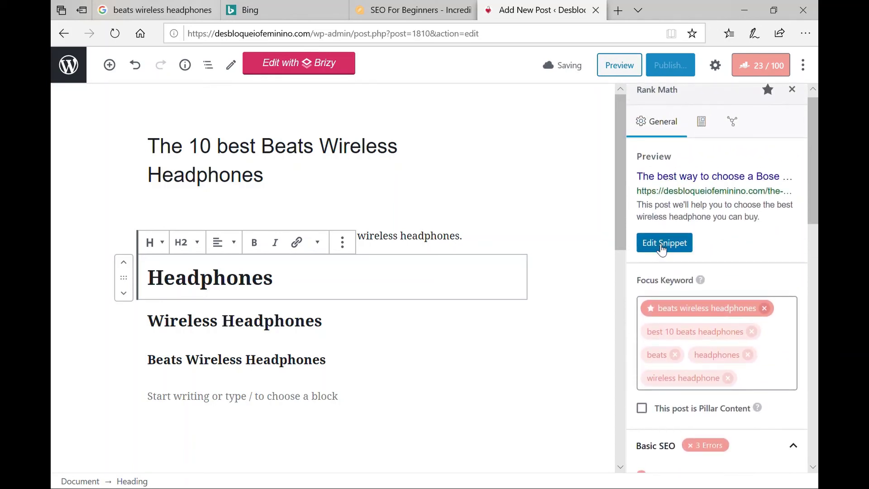
pyautogui.click(662, 247)
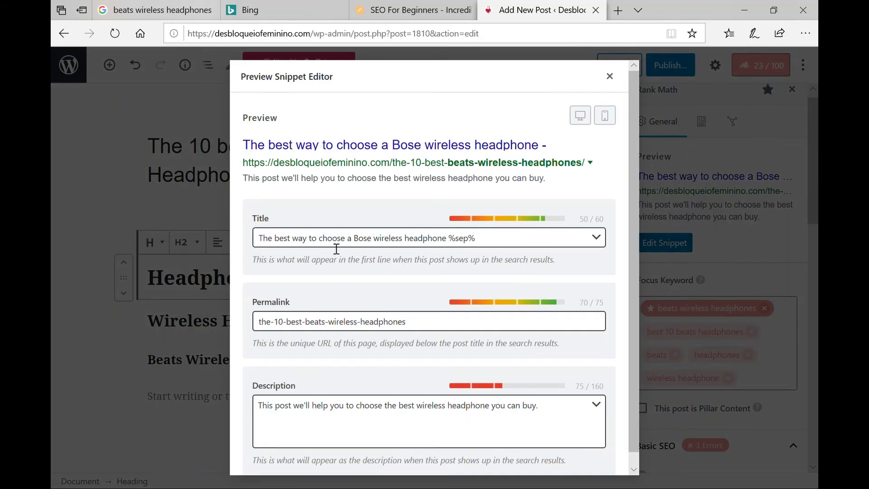
pyautogui.click(288, 245)
pyautogui.write('10')
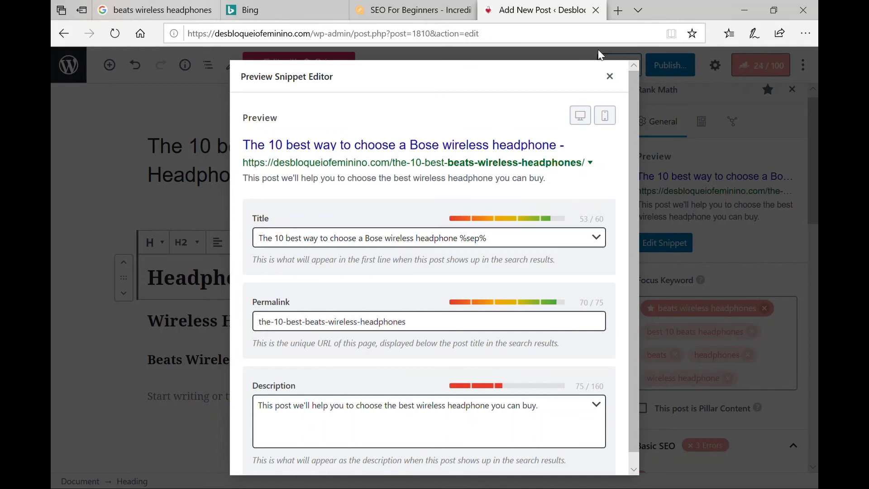
pyautogui.click(610, 77)
pyautogui.scroll(-10, 711, 202)
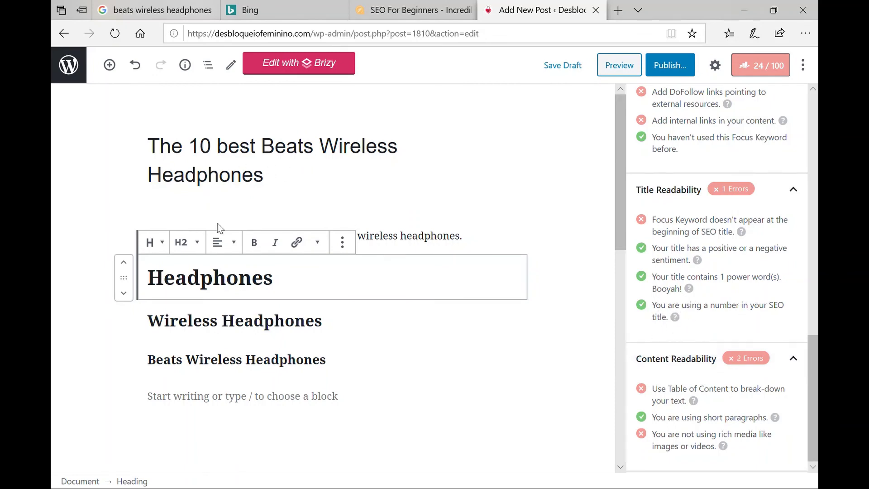
# Step: Highlight the '10' in the post title, then switch to the 'SEO For Beginners' article tab
pyautogui.doubleClick(194, 157)
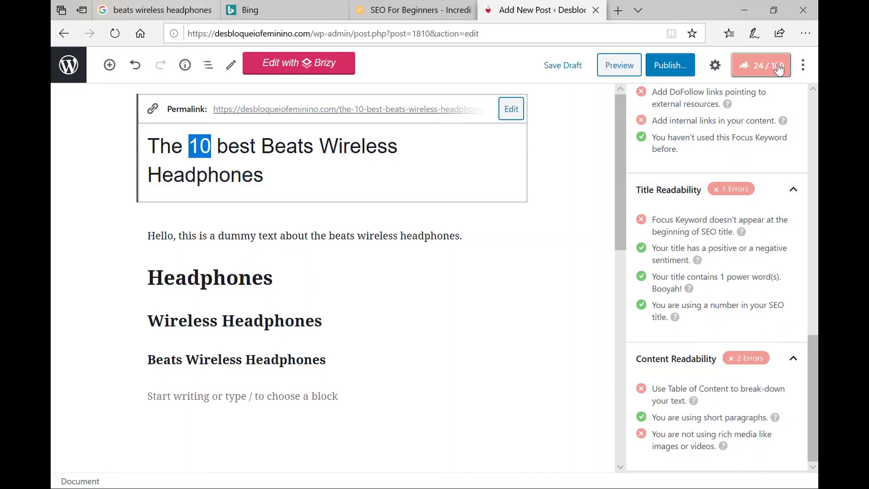
pyautogui.scroll(-2, 760, 233)
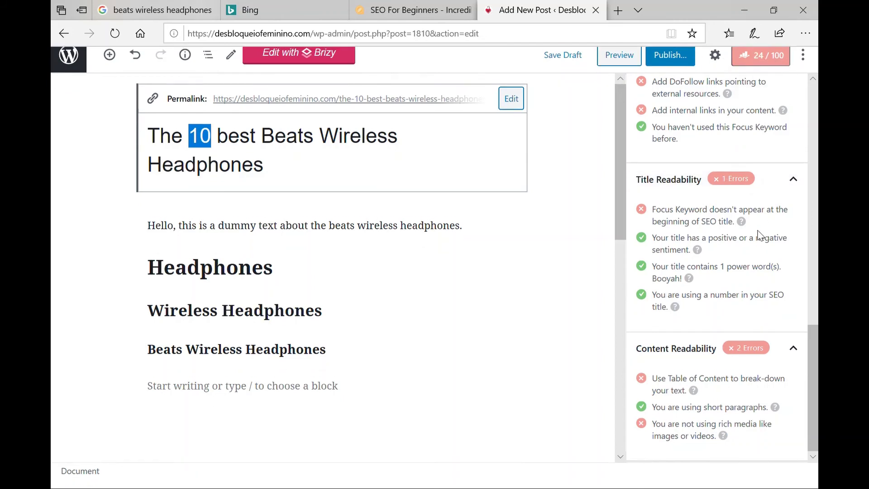
pyautogui.scroll(10, 760, 235)
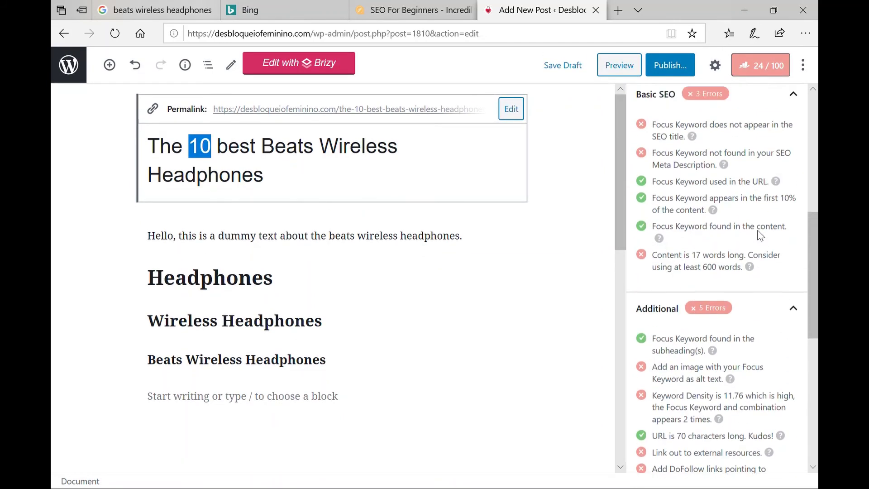
pyautogui.scroll(10, 760, 234)
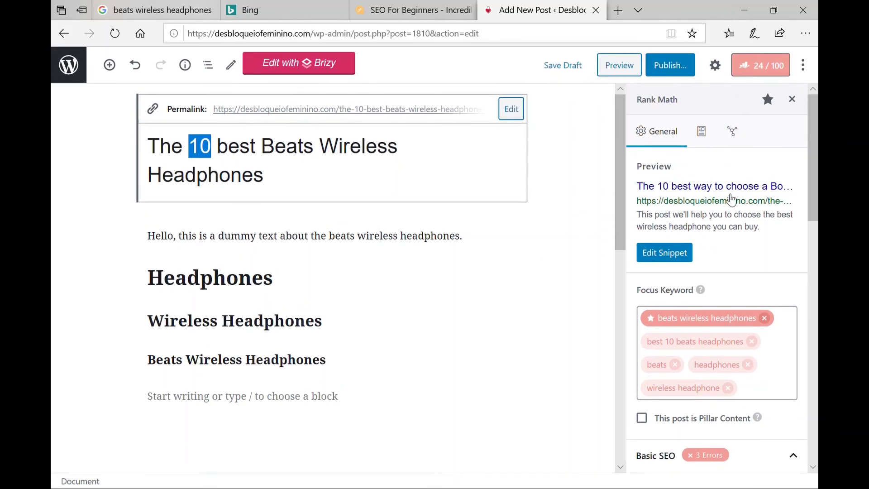
pyautogui.scroll(-7, 737, 243)
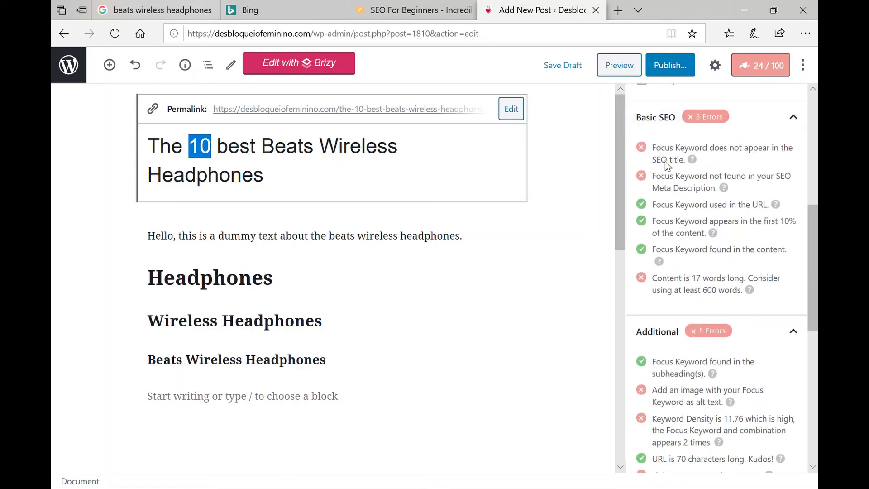
pyautogui.scroll(-3, 704, 307)
pyautogui.scroll(-2, 703, 307)
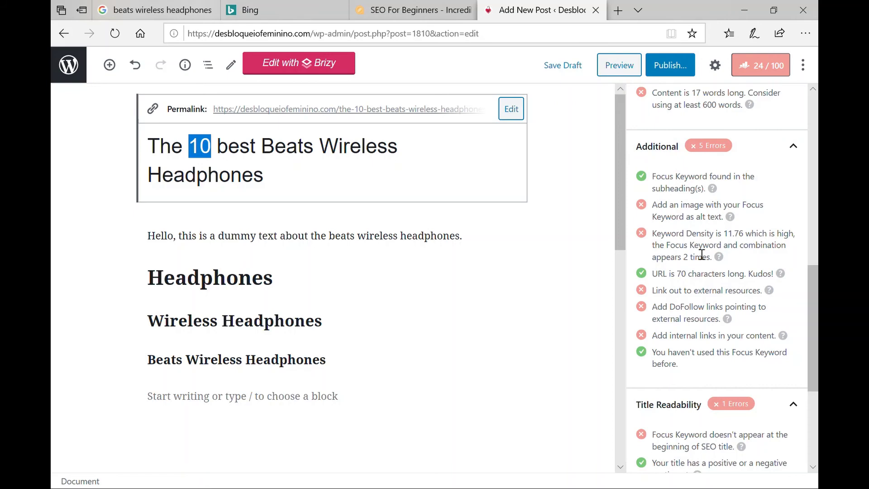
pyautogui.scroll(9, 701, 255)
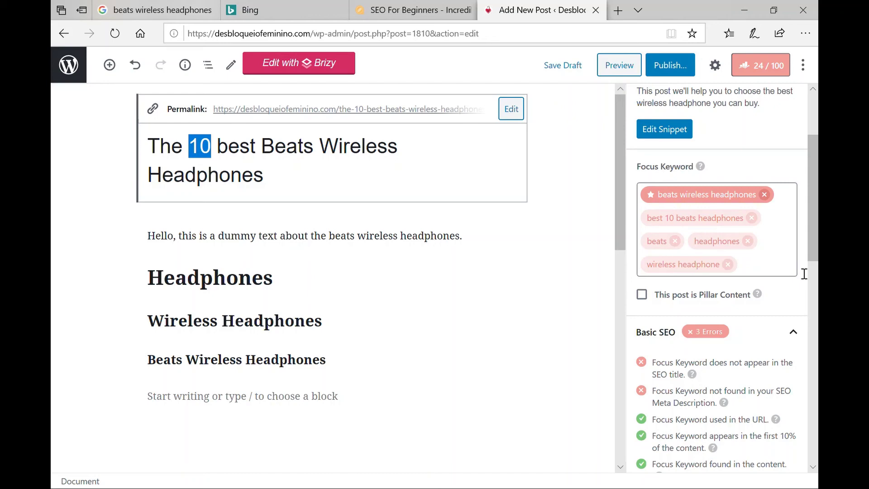
pyautogui.click(412, 13)
# Step: Find the 'Images and Alternative Text (Alt Text)' heading and highlight '(Alt Text)'
pyautogui.scroll(-10, 398, 312)
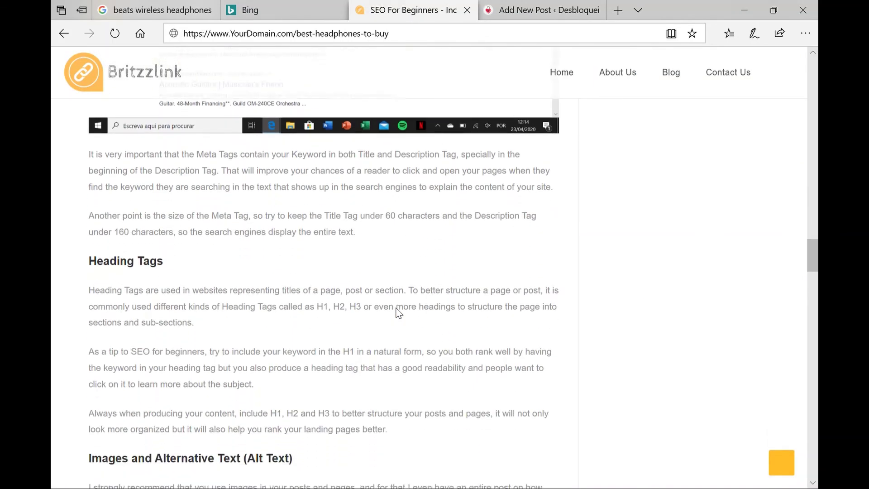
pyautogui.scroll(-5, 301, 253)
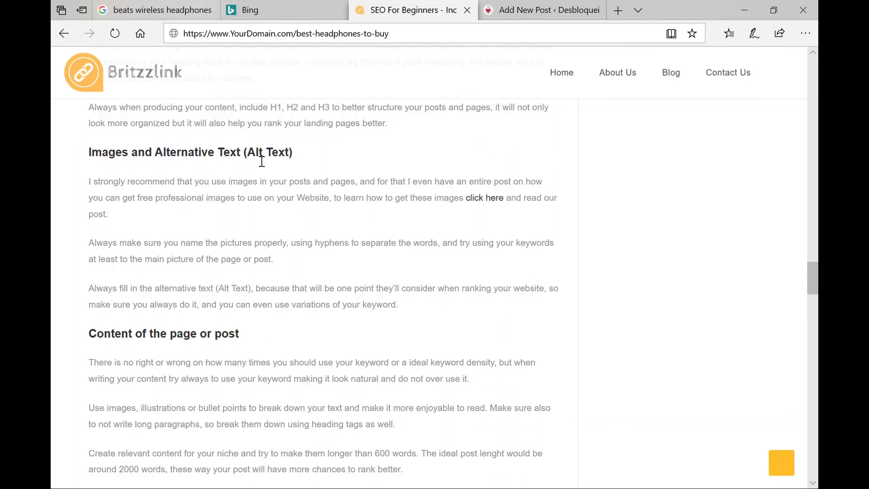
pyautogui.moveTo(244, 152); pyautogui.dragTo(290, 153)
pyautogui.click(312, 159)
pyautogui.scroll(-3, 301, 208)
# Step: Back in the post editor, add an Image block and upload a laptop photo
pyautogui.click(518, 10)
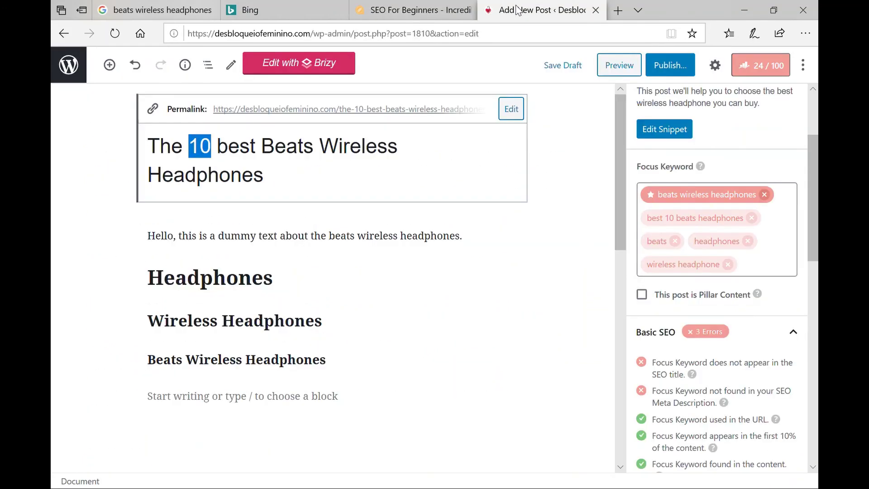
pyautogui.click(318, 376)
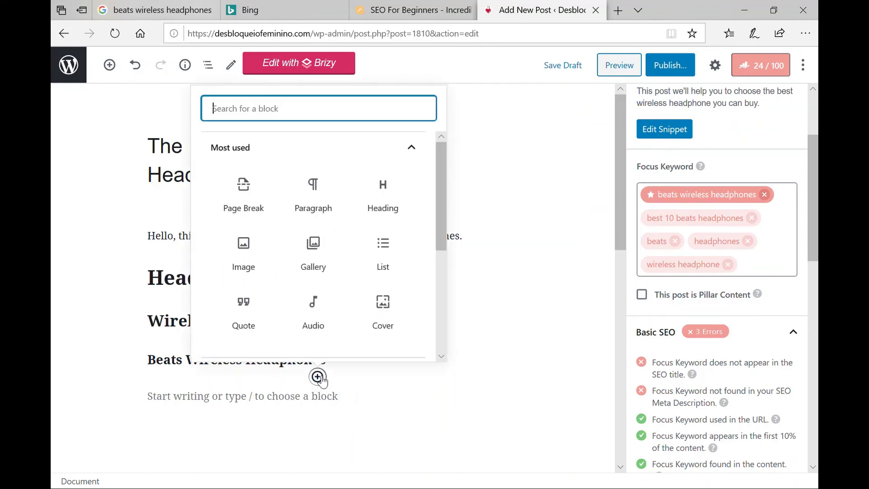
pyautogui.click(249, 250)
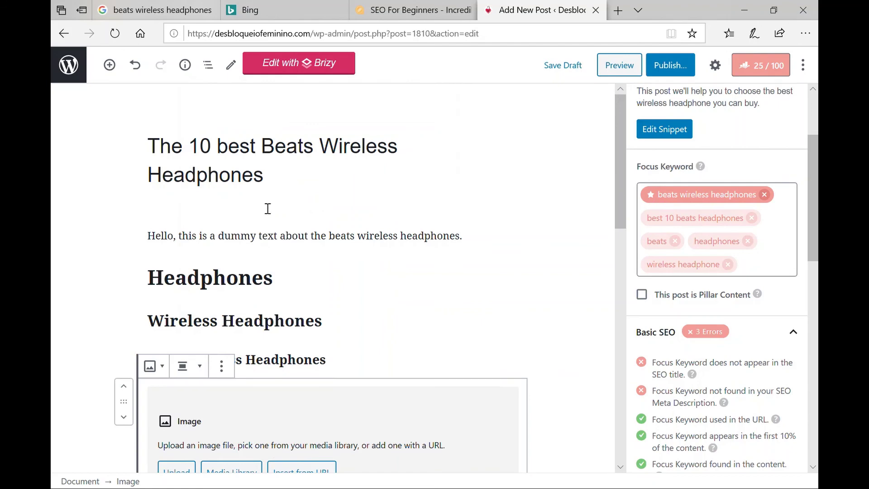
pyautogui.scroll(-2, 267, 208)
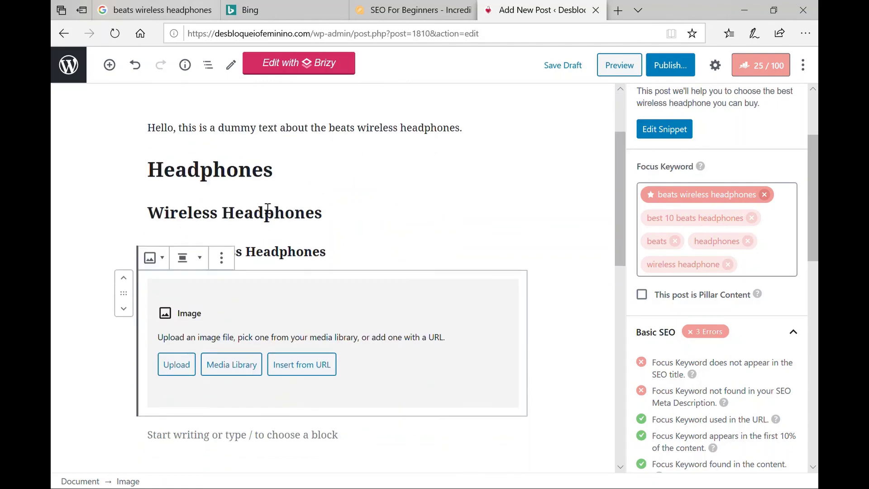
pyautogui.click(184, 369)
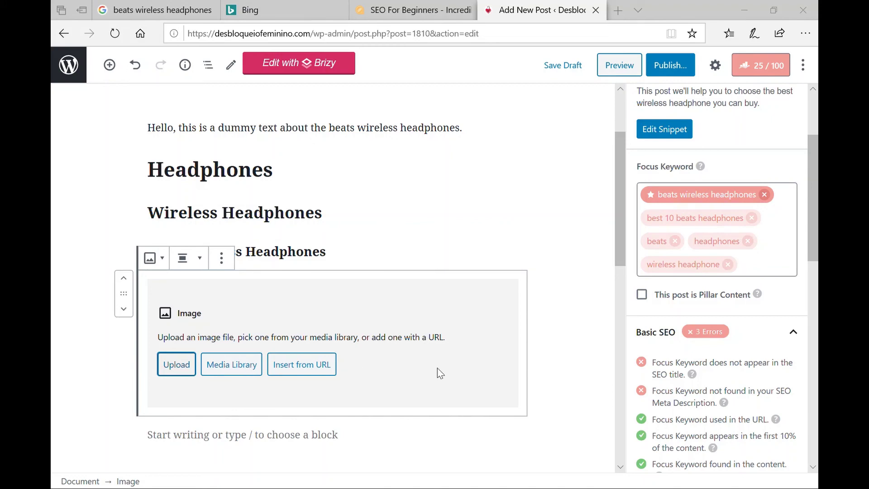
pyautogui.click(655, 422)
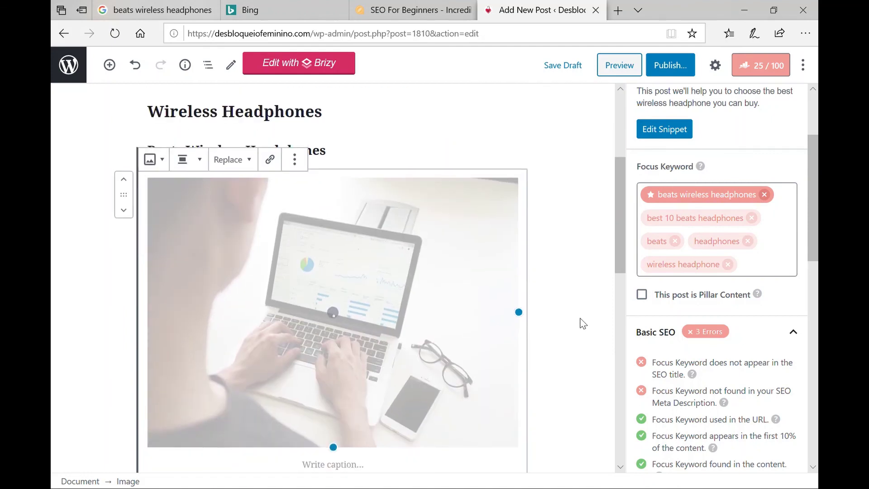
pyautogui.scroll(-2, 580, 322)
# Step: Give the image alt text 'Beats Wireless Headphones illustration or whatever' and check the Rank Math score
pyautogui.click(715, 65)
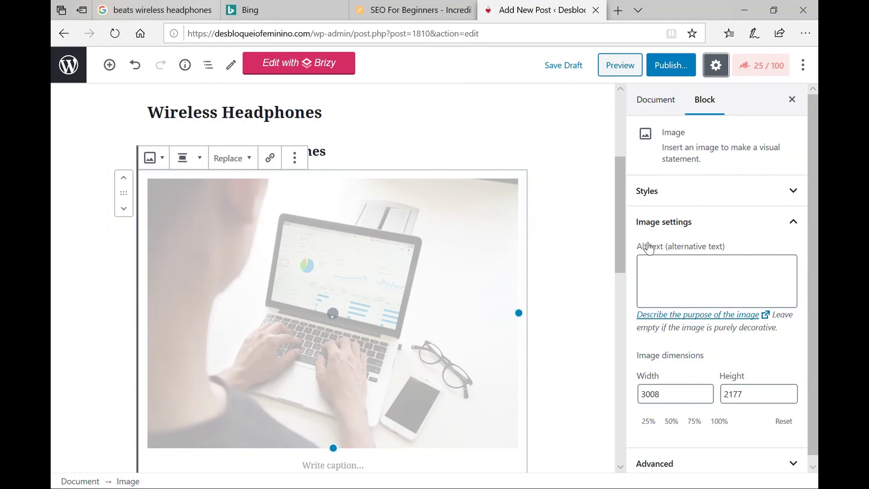
pyautogui.click(675, 278)
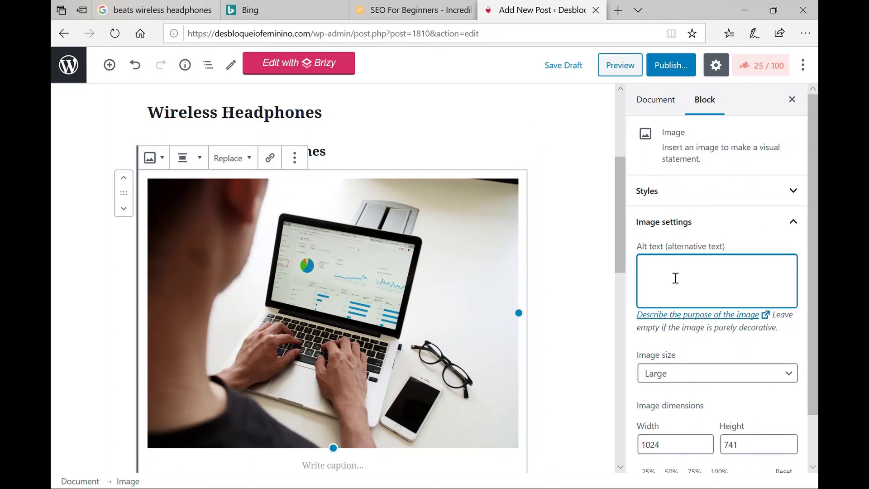
pyautogui.write('Beats Wireless Headphon')
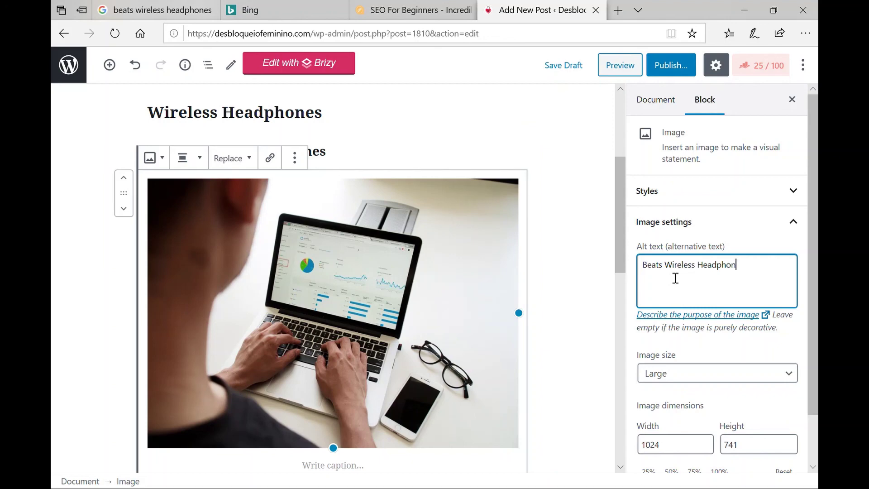
pyautogui.write('es illustration or wha')
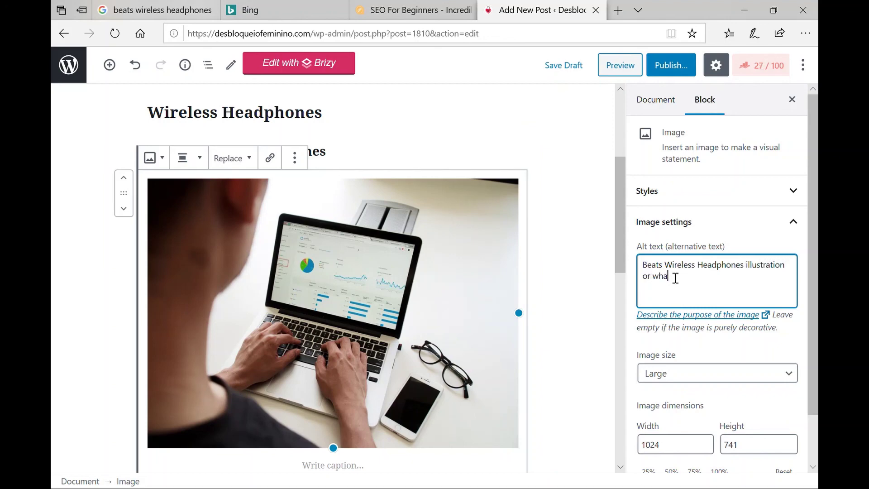
pyautogui.write('tever.')
pyautogui.hotkey('ctrl', 'a')
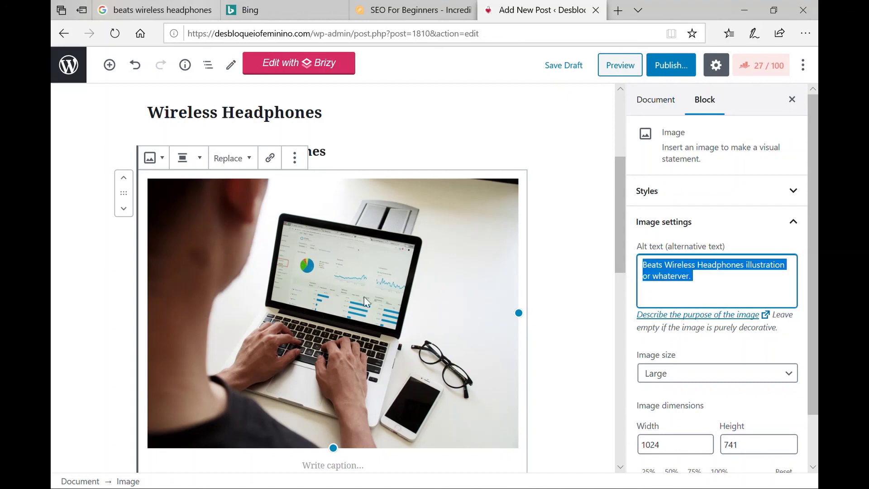
pyautogui.click(733, 285)
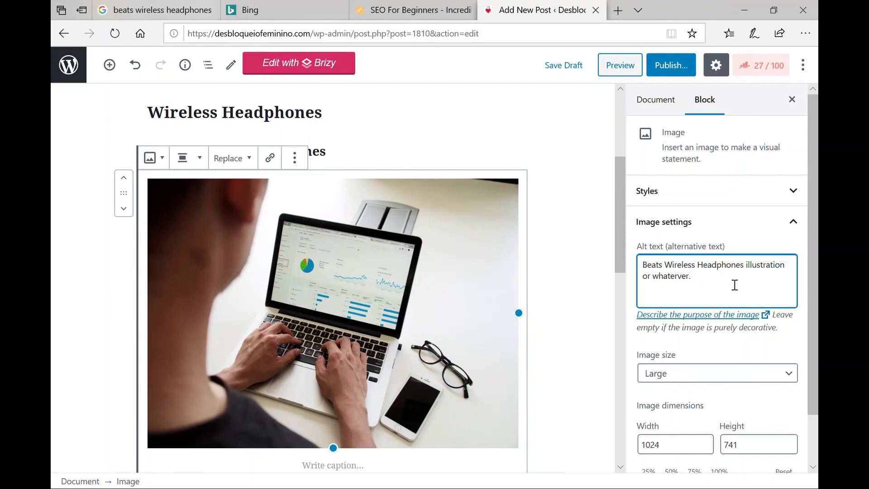
pyautogui.click(759, 70)
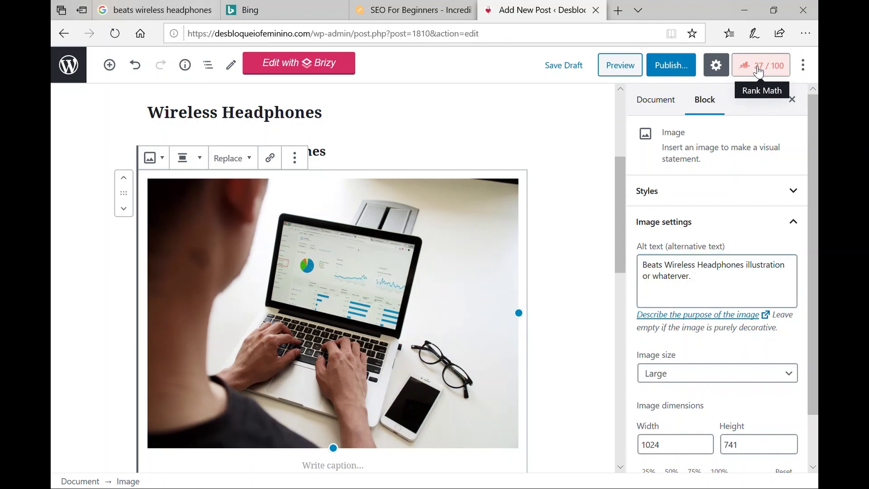
# Step: Expand the Content Readability, Additional and Title Readability checks in the Rank Math panel
pyautogui.scroll(-5, 753, 248)
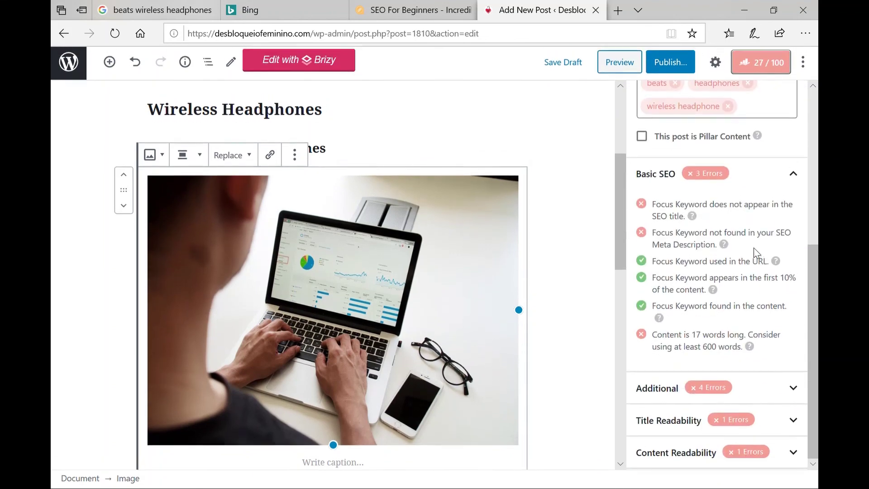
pyautogui.click(692, 457)
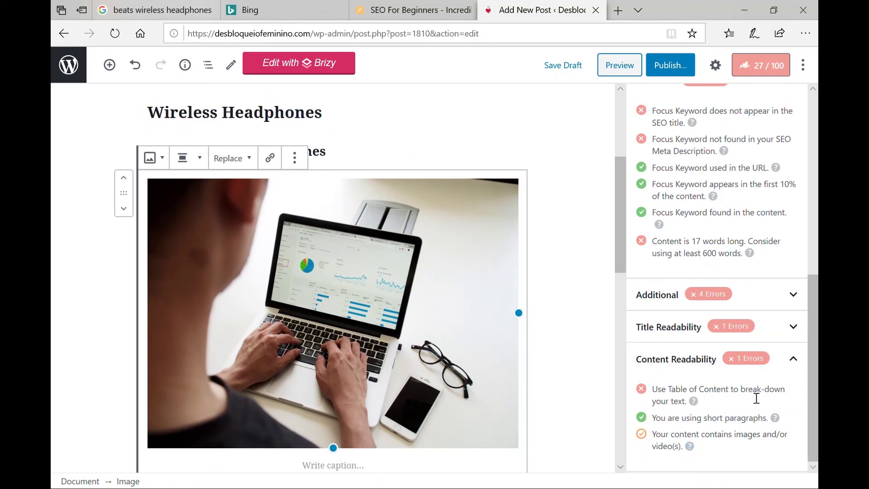
pyautogui.scroll(1, 754, 397)
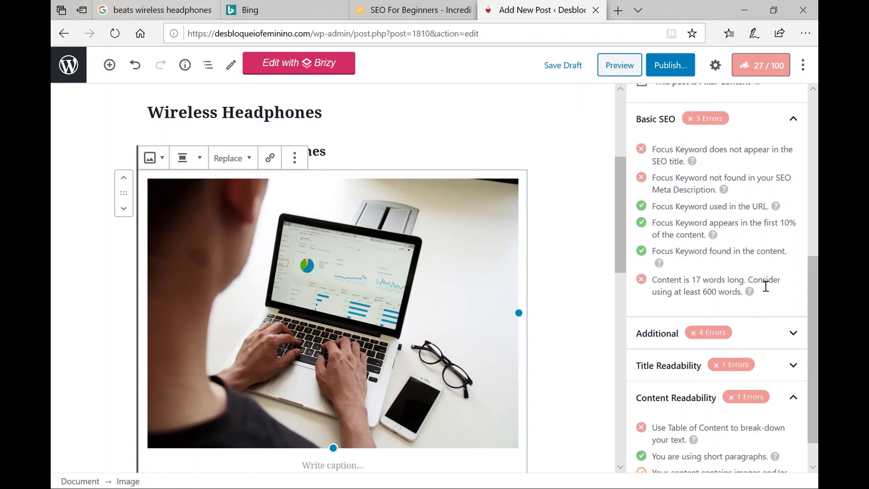
pyautogui.click(775, 333)
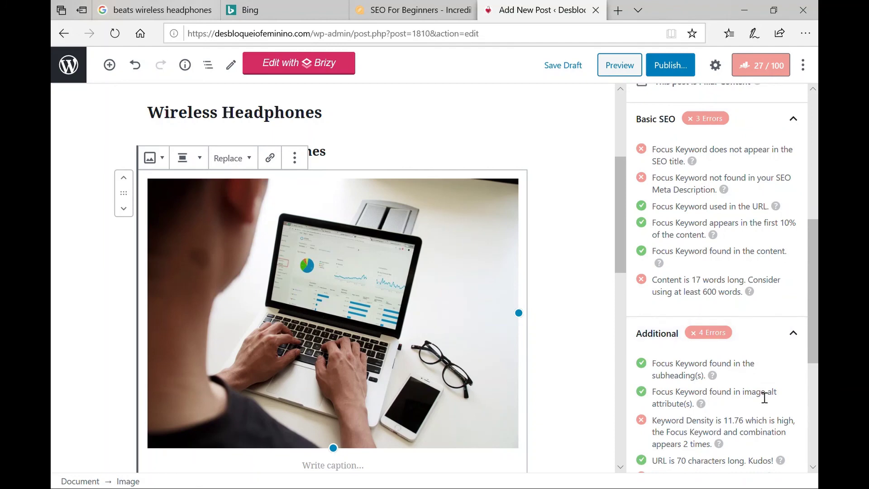
pyautogui.scroll(-3, 765, 397)
pyautogui.scroll(-2, 764, 397)
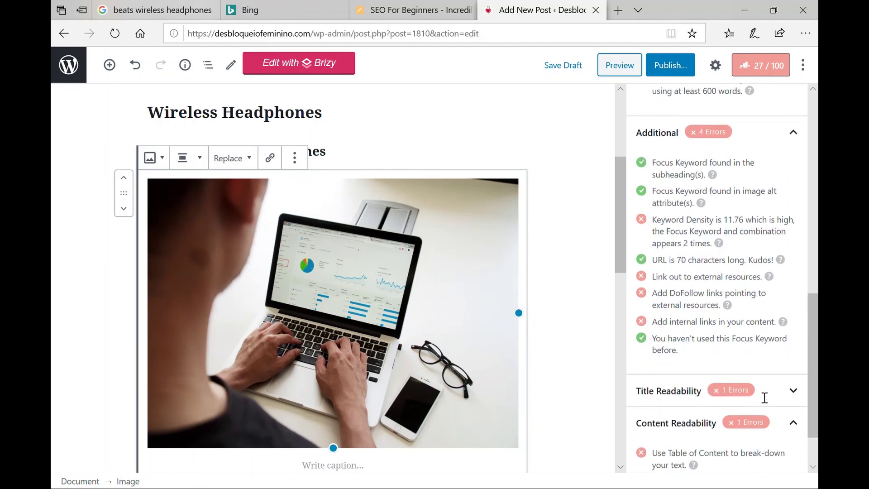
pyautogui.click(775, 400)
pyautogui.scroll(-3, 777, 402)
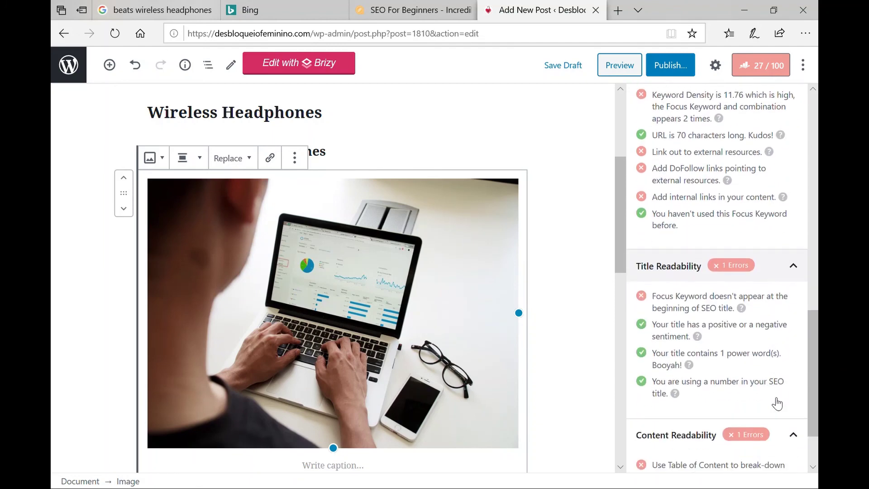
pyautogui.scroll(10, 777, 403)
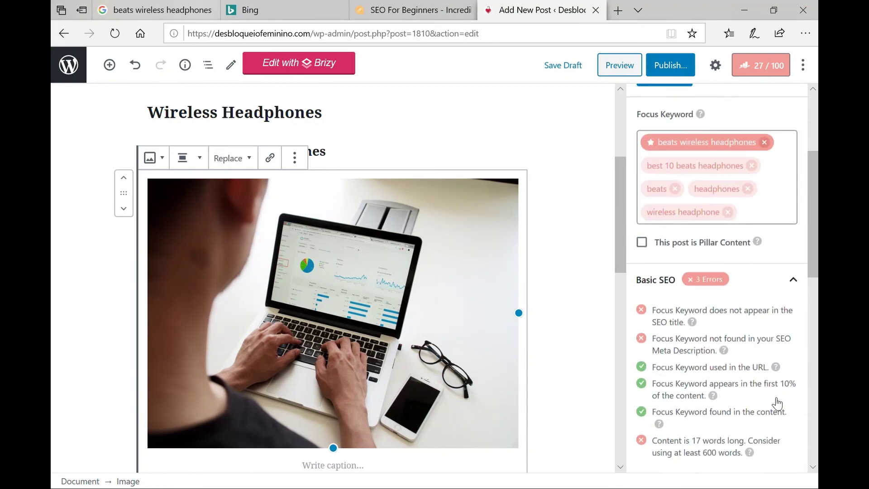